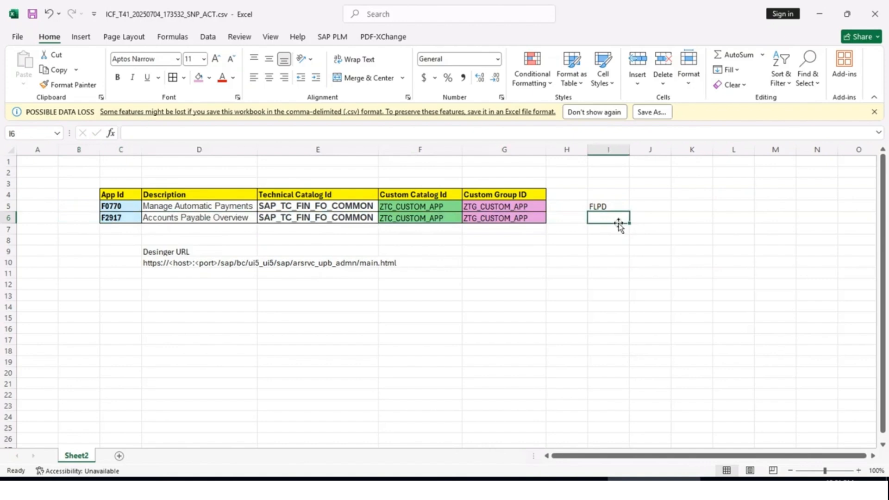
Step: Enter CONTENT MANAGER in cell I6, directly below FLPD
{"action": "key", "text": "Tab"}
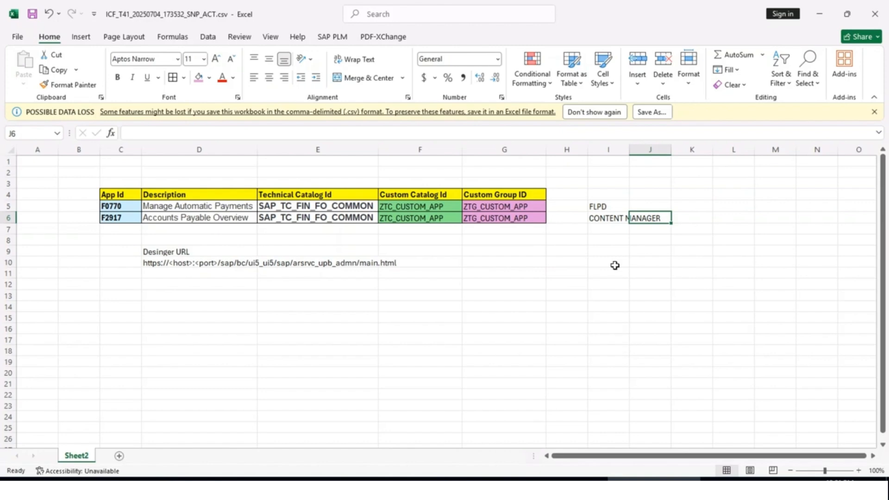
{"action": "left_click", "coordinate": [509, 295]}
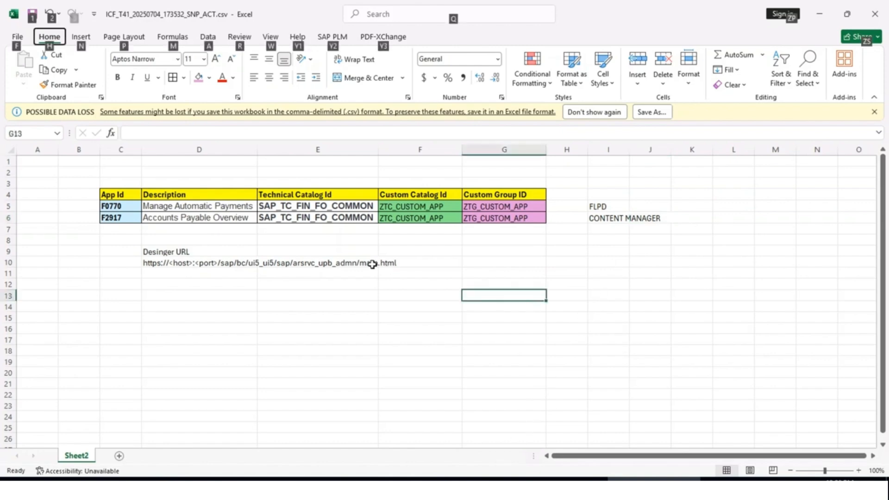
{"action": "left_click", "coordinate": [185, 293]}
{"action": "left_click", "coordinate": [178, 265]}
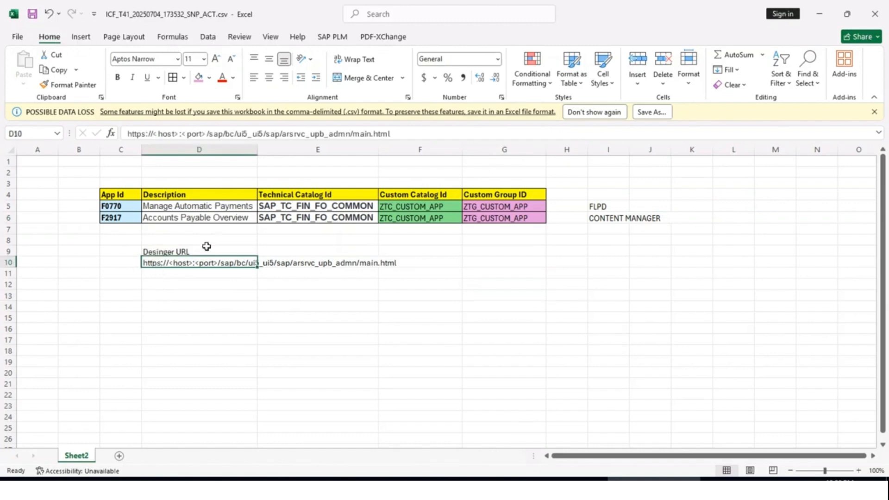
{"action": "left_click", "coordinate": [178, 282]}
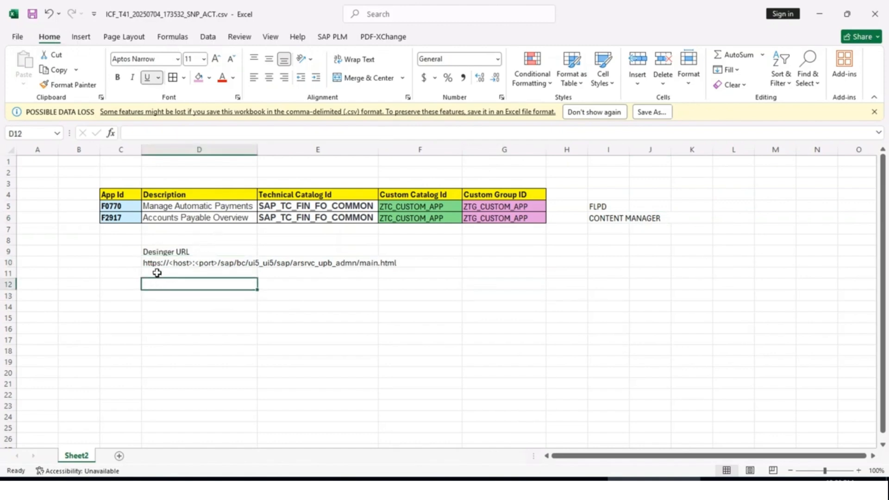
{"action": "left_click", "coordinate": [226, 266]}
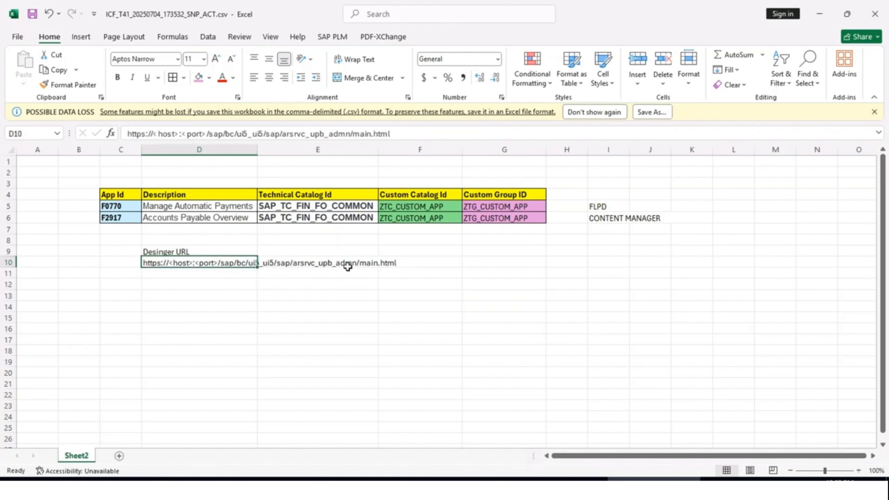
{"action": "left_click", "coordinate": [173, 270]}
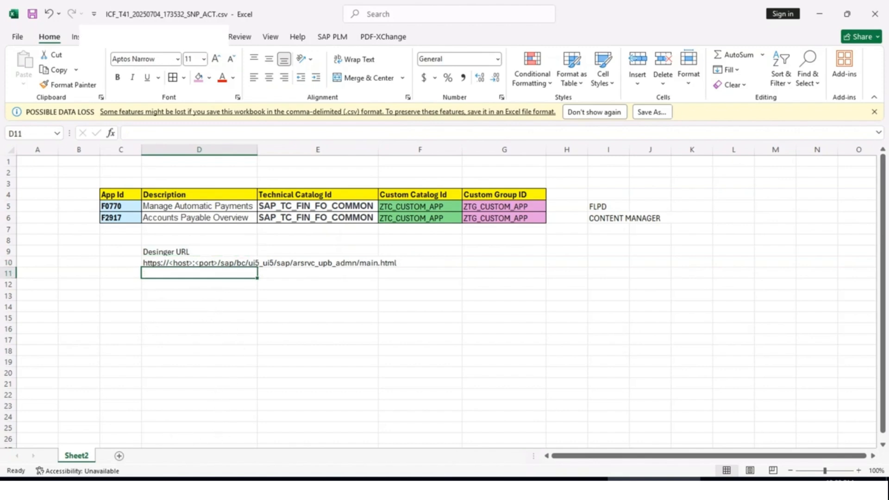
Step: Switch to Chrome and copy the full Fiori launchpad address from the SAP Logon page
{"action": "left_click", "coordinate": [197, 479]}
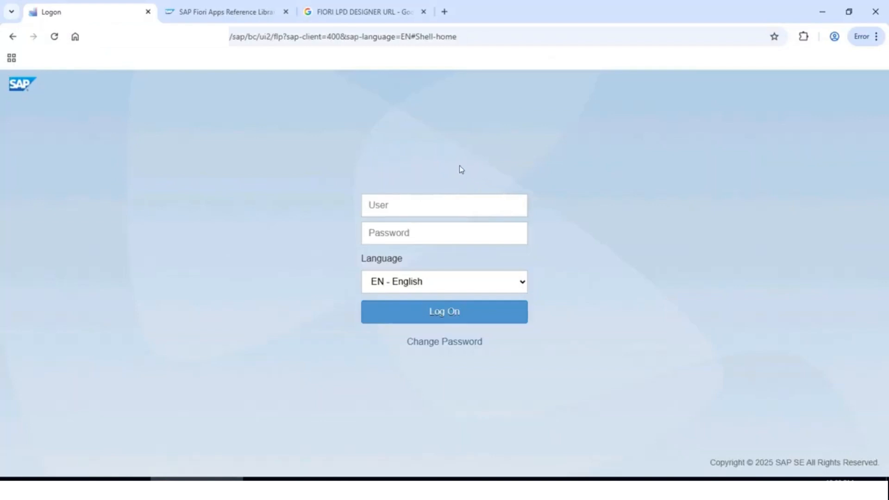
{"action": "left_click", "coordinate": [319, 37]}
{"action": "left_click", "coordinate": [212, 37]}
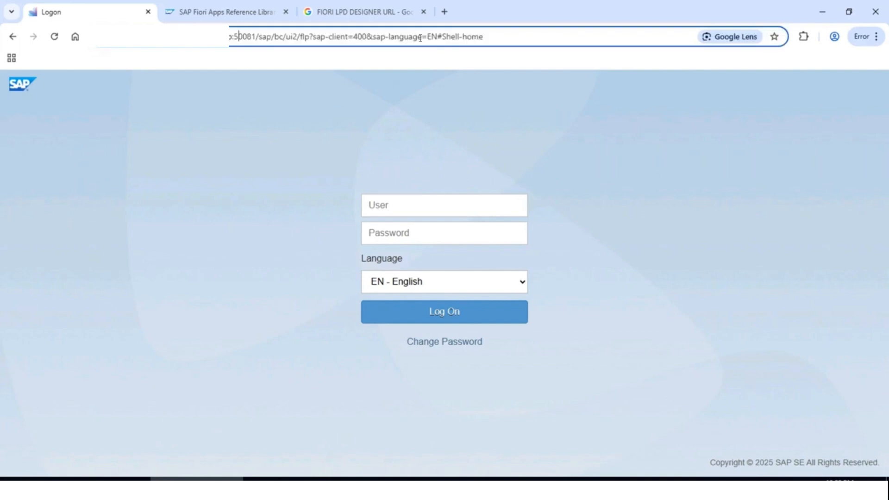
{"action": "left_click_drag", "start_coordinate": [508, 36], "coordinate": [105, 22]}
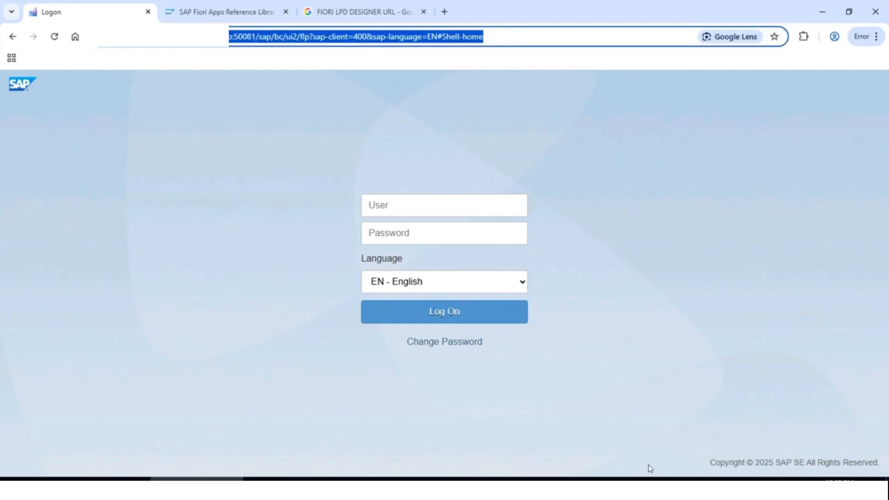
Step: Back in the Excel sheet, label cell D13 "Launchpad URL" and paste the copied launchpad address into E13
{"action": "left_click", "coordinate": [636, 479]}
{"action": "left_click", "coordinate": [165, 316]}
{"action": "left_click", "coordinate": [170, 299]}
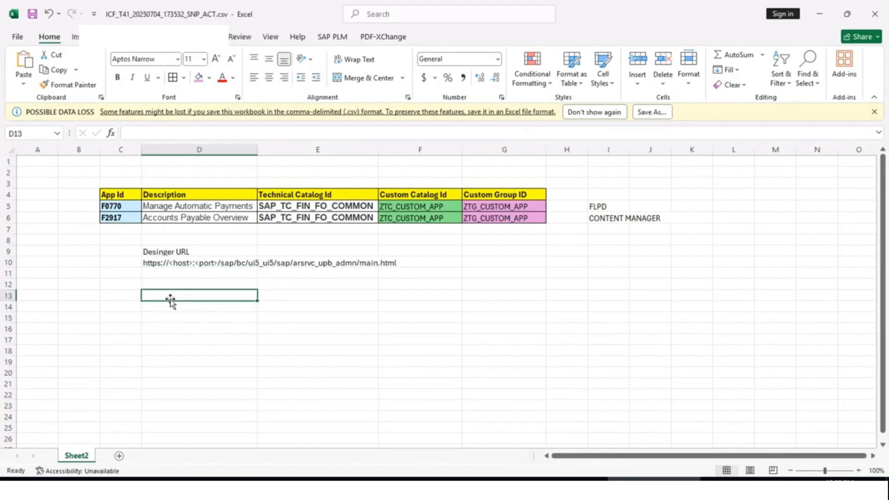
{"action": "type", "text": "Launchpad U"}
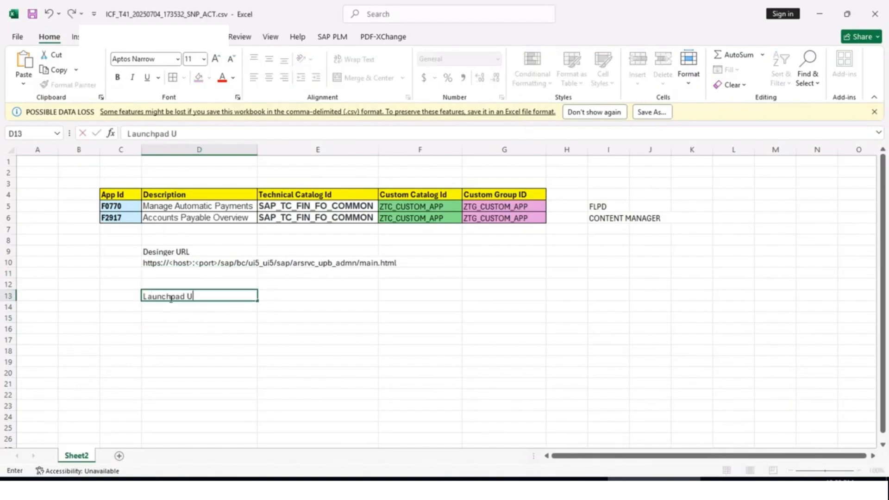
{"action": "type", "text": "RL"}
{"action": "key", "text": "Tab"}
{"action": "type", "text": "https://wdflbmt2261.wdf.sap.corp:50081/sap/bc/ui2/flp?sap-client=400&sap-language=EN#Shell-home"}
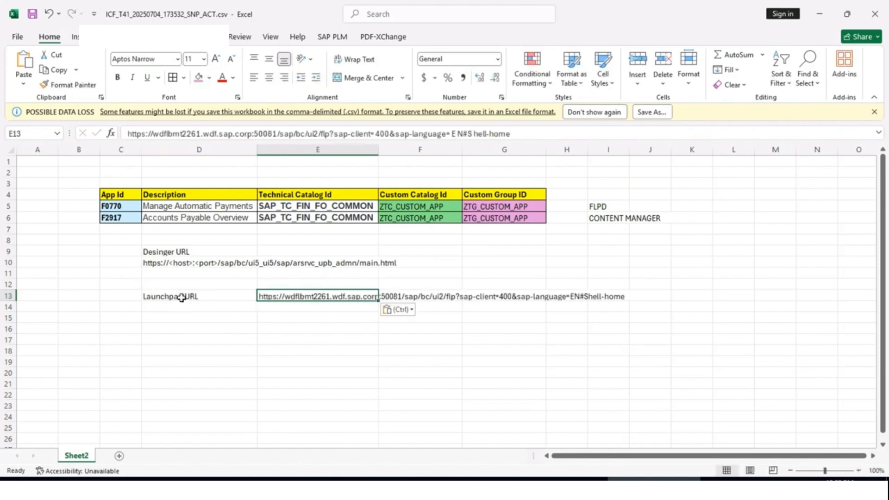
Step: Label cell D14 "Designer URL"
{"action": "key", "text": "Left"}
{"action": "left_click", "coordinate": [179, 306]}
{"action": "type", "text": "D"}
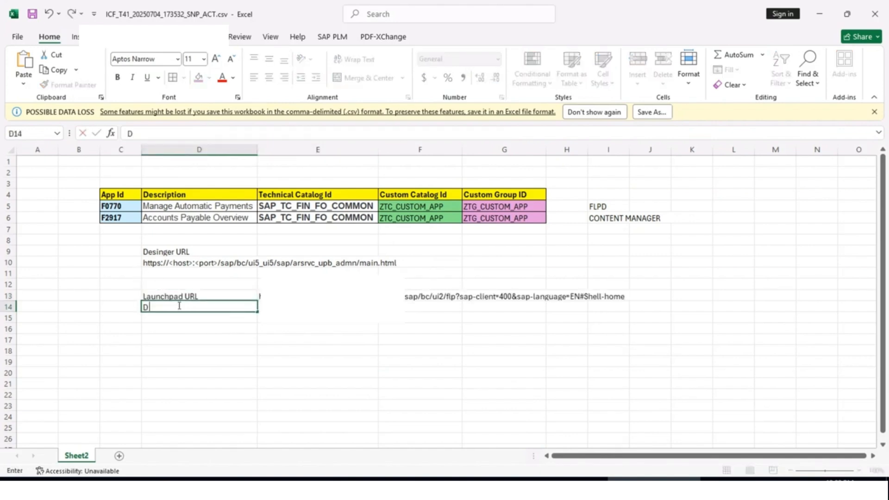
{"action": "type", "text": "esigner URL"}
{"action": "key", "text": "Tab"}
Step: Copy the designer URL template text from cell D10 into cell E14
{"action": "left_click", "coordinate": [191, 261]}
{"action": "left_click_drag", "start_coordinate": [396, 134], "coordinate": [73, 138]}
{"action": "key", "text": "ctrl+c"}
{"action": "left_click", "coordinate": [287, 307]}
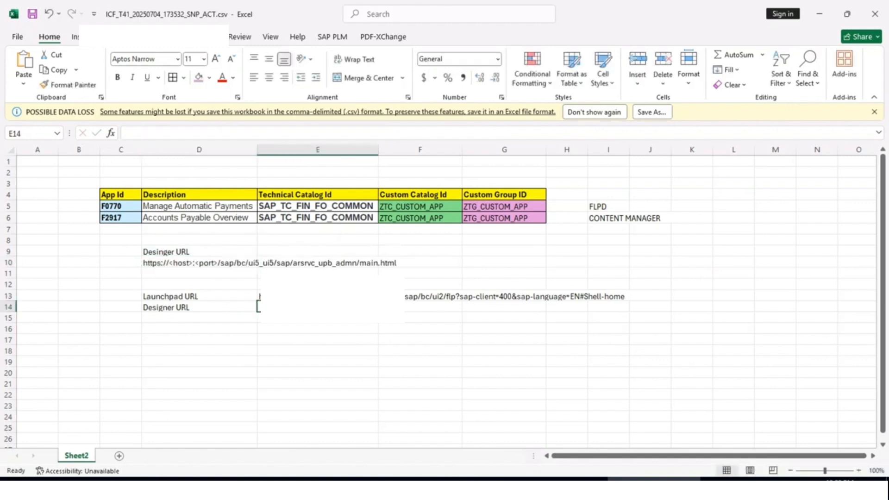
{"action": "key", "text": "ctrl+v"}
Step: Replace the host and port placeholders in E14's designer URL with the server address and port from the launchpad URL in E13
{"action": "left_click", "coordinate": [287, 296]}
{"action": "left_click_drag", "start_coordinate": [277, 134], "coordinate": [72, 134]}
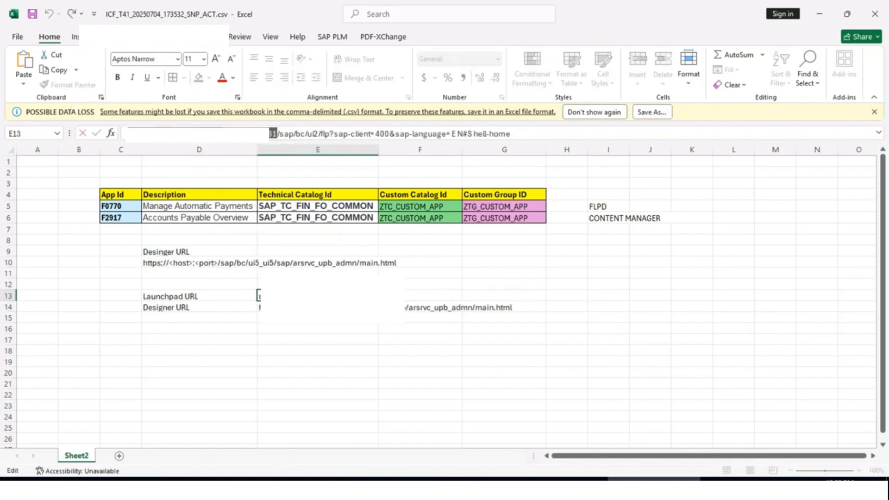
{"action": "key", "text": "Return"}
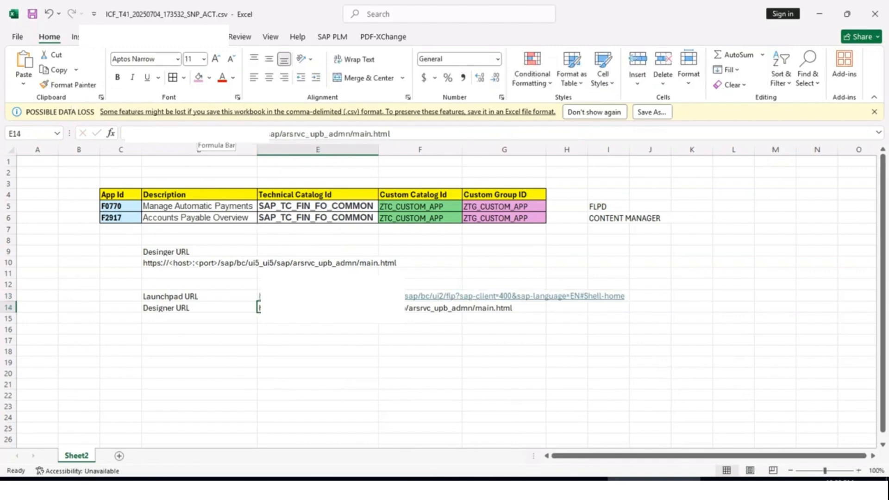
{"action": "left_click", "coordinate": [308, 137]}
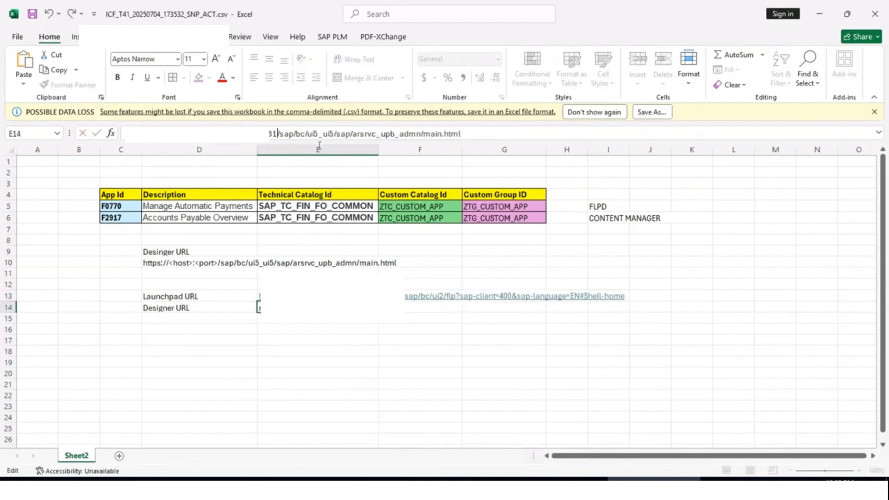
{"action": "left_click", "coordinate": [456, 354]}
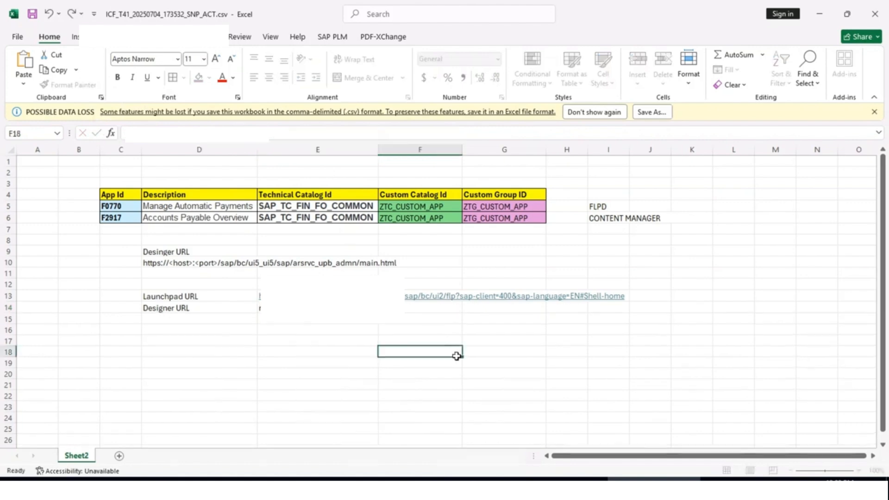
Step: Copy the completed designer URL from E14 and open it in a new Chrome tab
{"action": "left_click", "coordinate": [225, 310]}
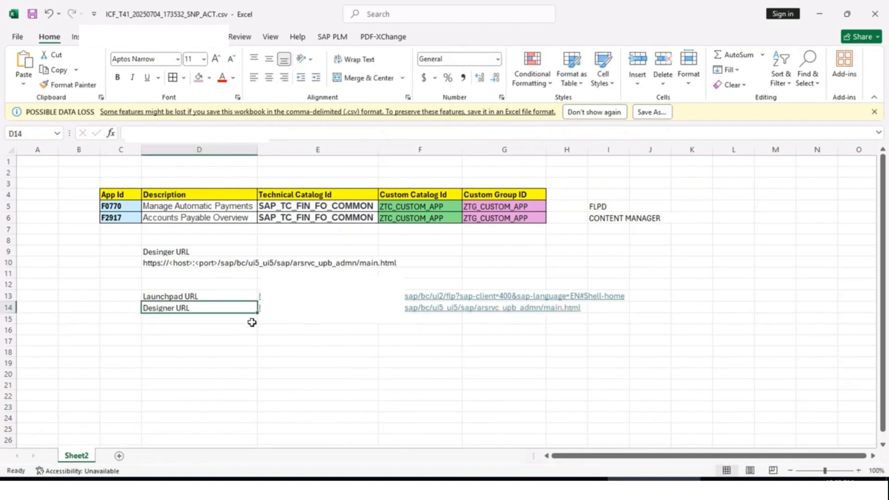
{"action": "key", "text": "Right"}
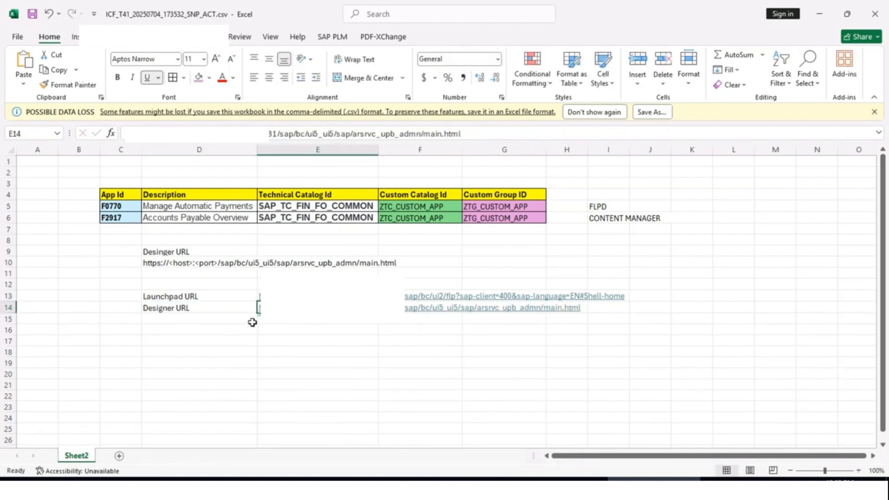
{"action": "key", "text": "ctrl+c"}
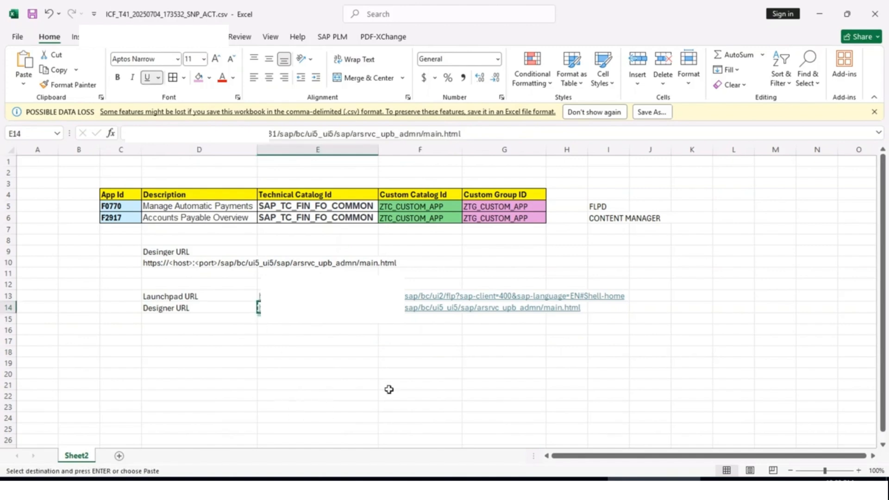
{"action": "mouse_move", "coordinate": [197, 479]}
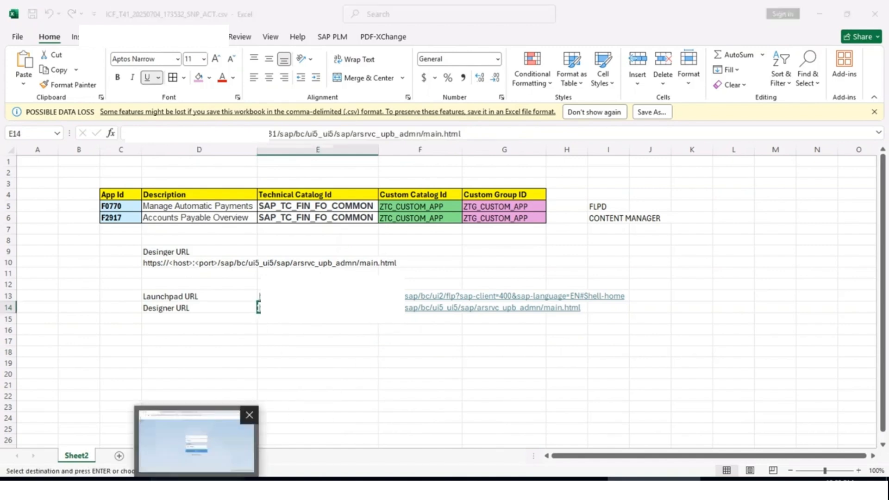
{"action": "left_click", "coordinate": [196, 446]}
{"action": "left_click", "coordinate": [445, 12]}
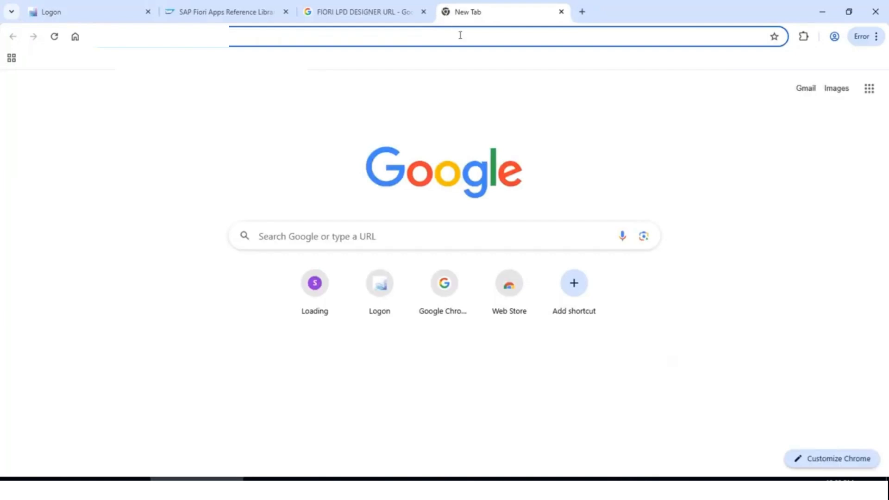
{"action": "key", "text": "ctrl+v"}
{"action": "key", "text": "Return"}
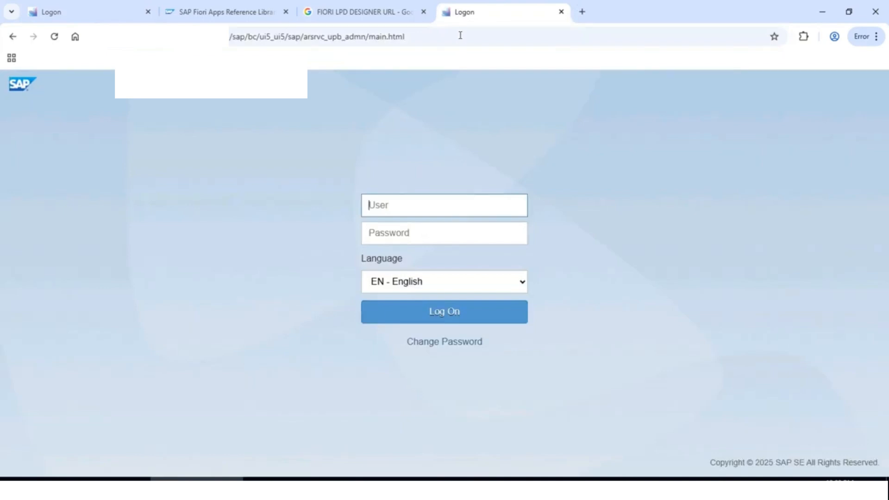
Step: Log on to the launchpad designer with the SAP user name and account password, keeping the language EN - English
{"action": "left_click", "coordinate": [289, 479]}
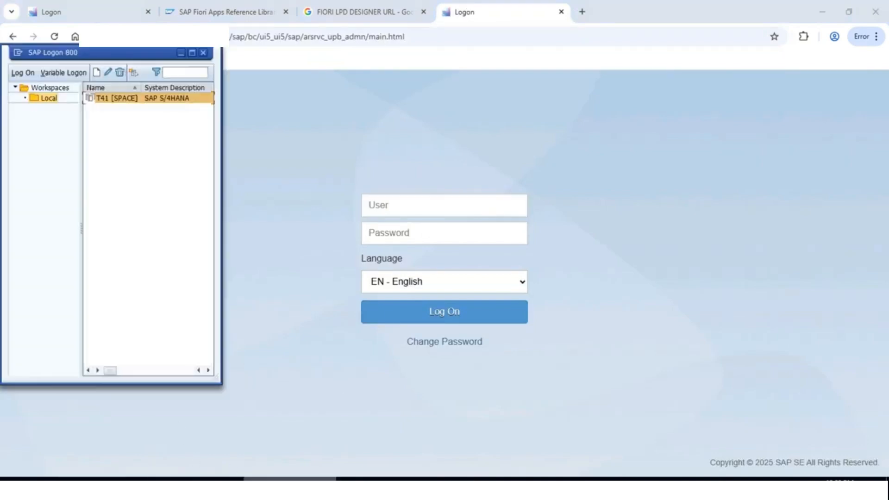
{"action": "left_click", "coordinate": [412, 206]}
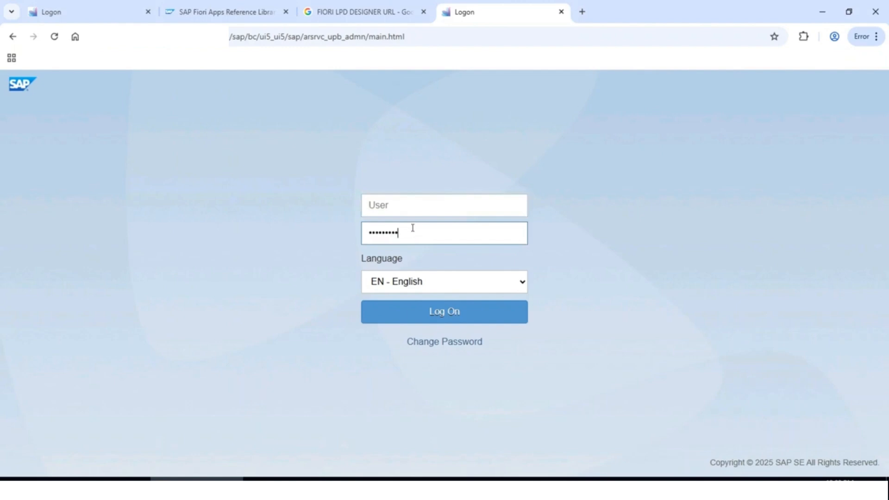
{"action": "double_click", "coordinate": [412, 226]}
{"action": "key", "text": "BackSpace"}
{"action": "left_click", "coordinate": [410, 216]}
{"action": "left_click", "coordinate": [399, 235]}
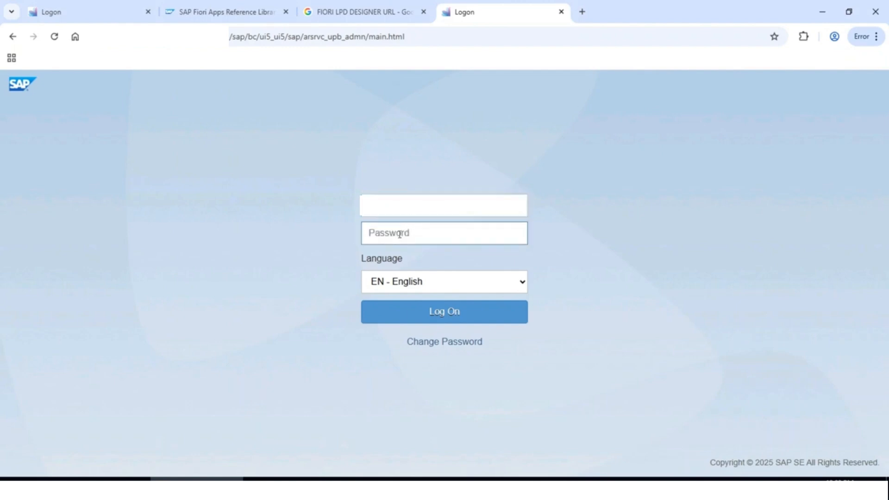
{"action": "left_click", "coordinate": [403, 216]}
{"action": "left_click", "coordinate": [394, 231]}
{"action": "type", "text": "••••••"}
{"action": "key", "text": "Return"}
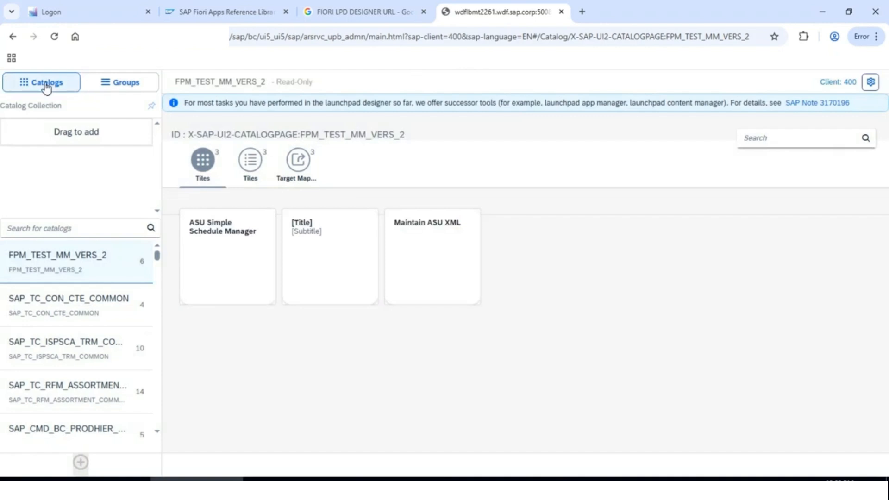
Step: View the designer's Groups list and return to the Catalogs list
{"action": "left_click", "coordinate": [45, 85]}
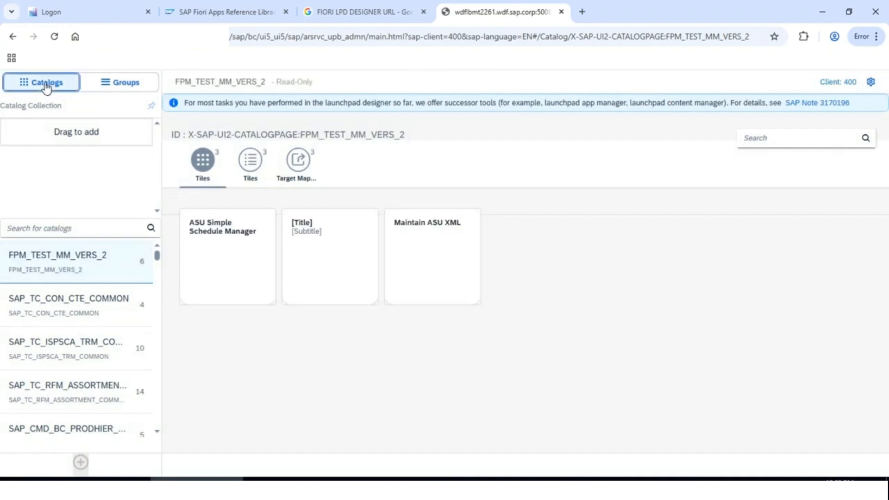
{"action": "left_click", "coordinate": [138, 85]}
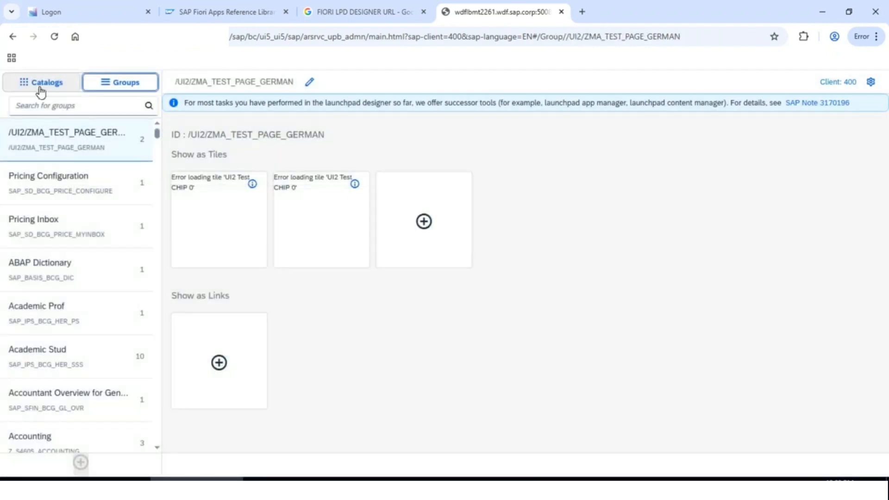
{"action": "left_click", "coordinate": [40, 89]}
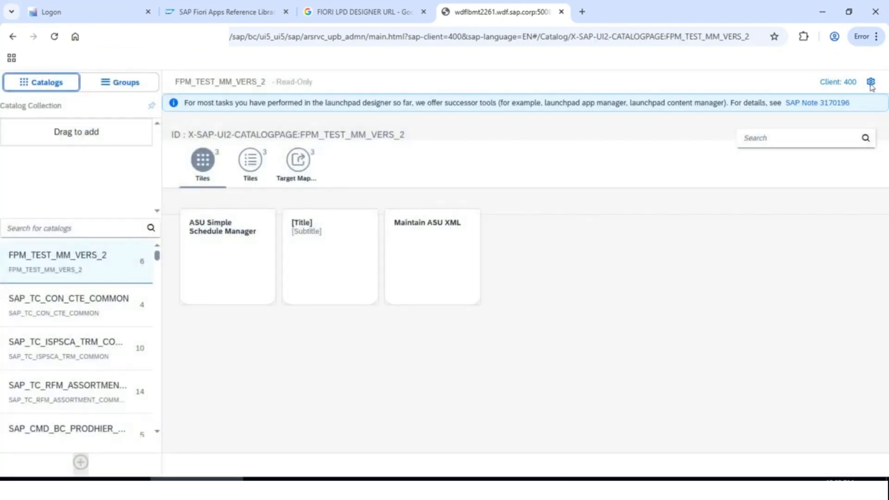
Step: Examine the customizing requests offered in Assign Transport Request with None (Local Object) cleared, and cancel the dialog
{"action": "left_click", "coordinate": [870, 84]}
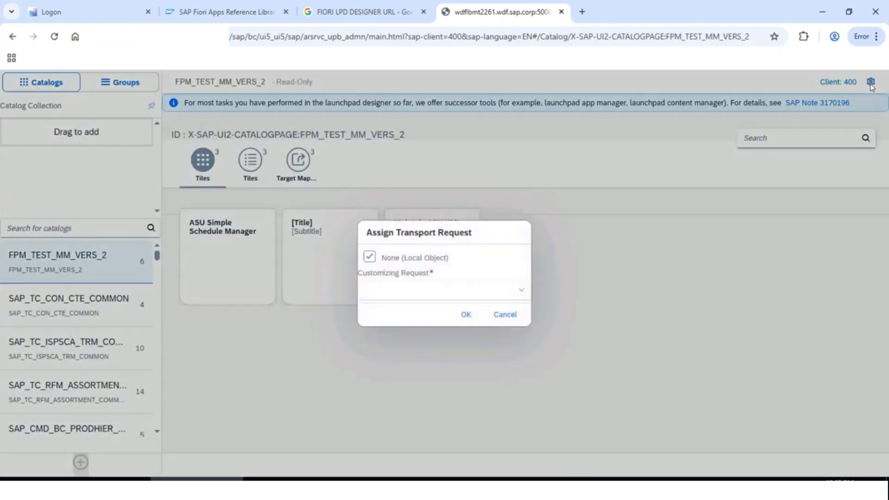
{"action": "left_click", "coordinate": [369, 256]}
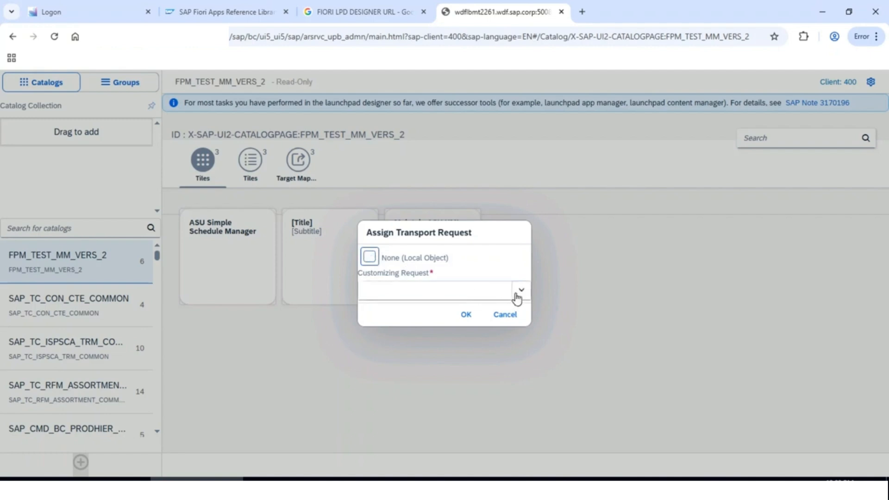
{"action": "left_click", "coordinate": [518, 293]}
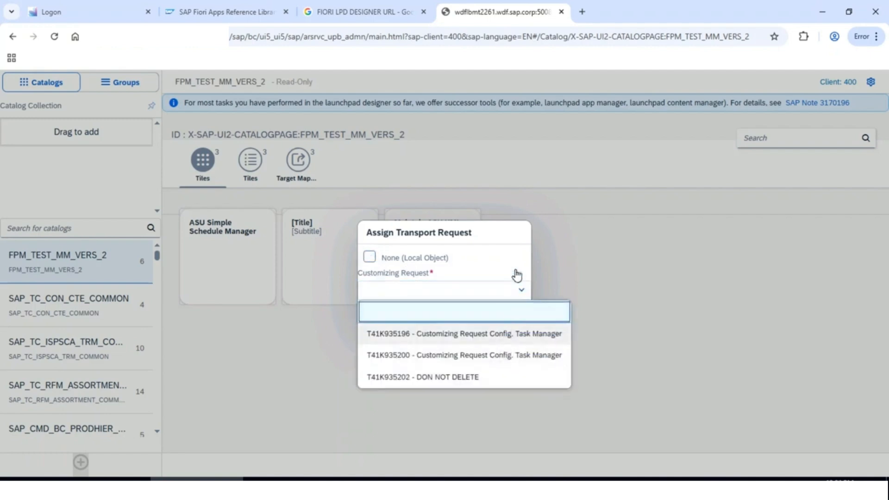
{"action": "left_click", "coordinate": [518, 291]}
{"action": "left_click", "coordinate": [509, 319]}
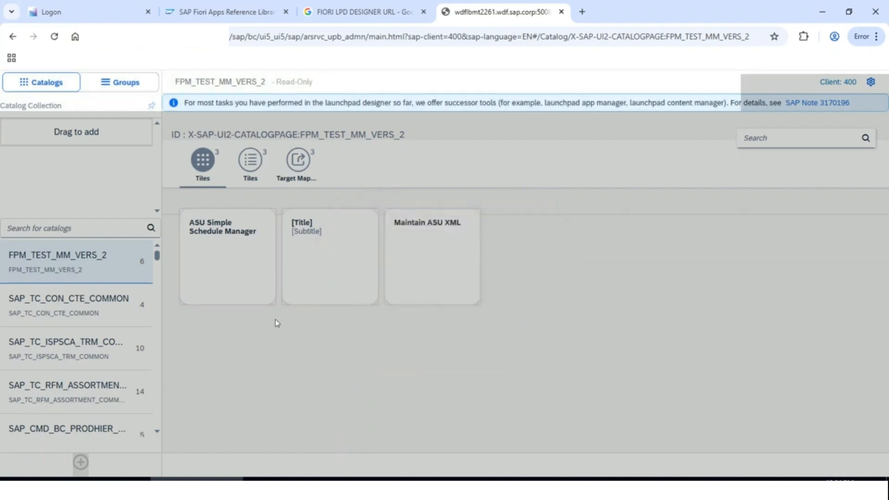
Step: Assign customizing request T41K935196 in Assign Transport Request with None (Local Object) cleared, and reopen the dialog to check the assignment
{"action": "left_click", "coordinate": [870, 82]}
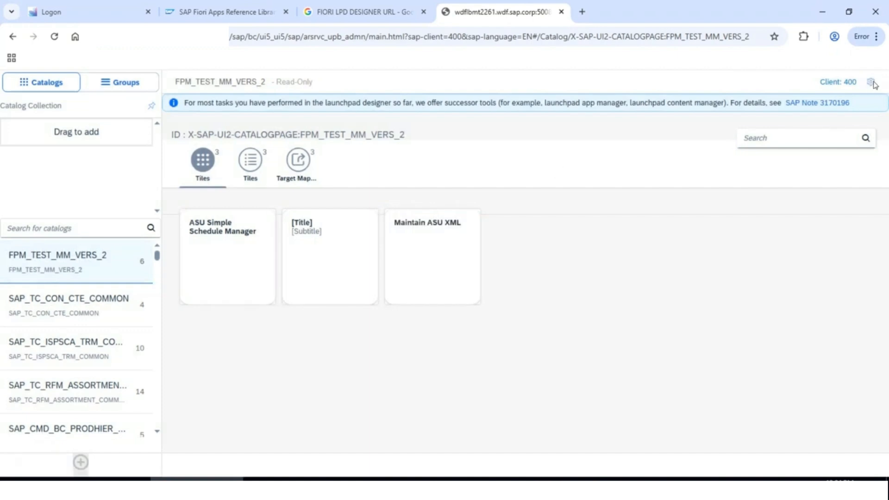
{"action": "left_click", "coordinate": [368, 257]}
{"action": "left_click", "coordinate": [522, 291]}
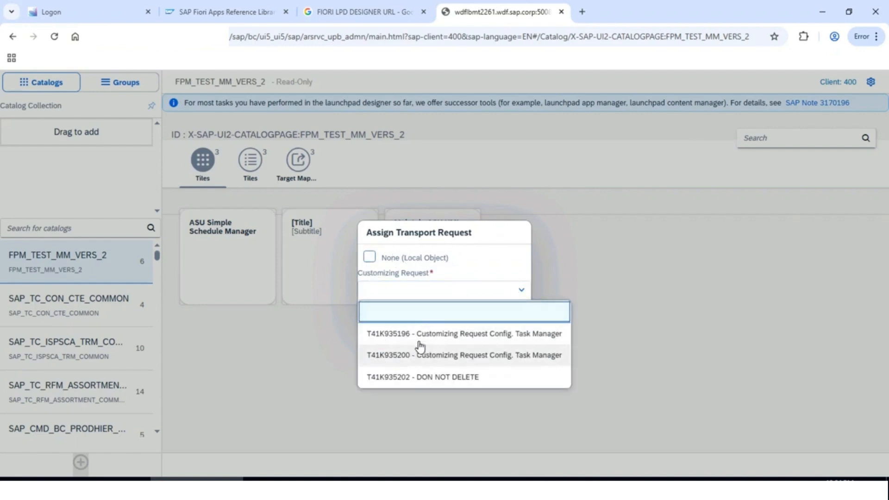
{"action": "left_click", "coordinate": [441, 345]}
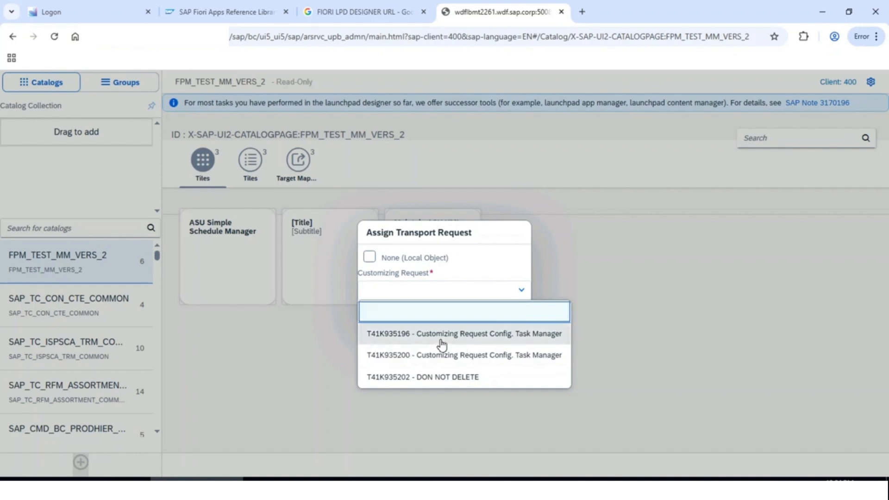
{"action": "left_click", "coordinate": [466, 314]}
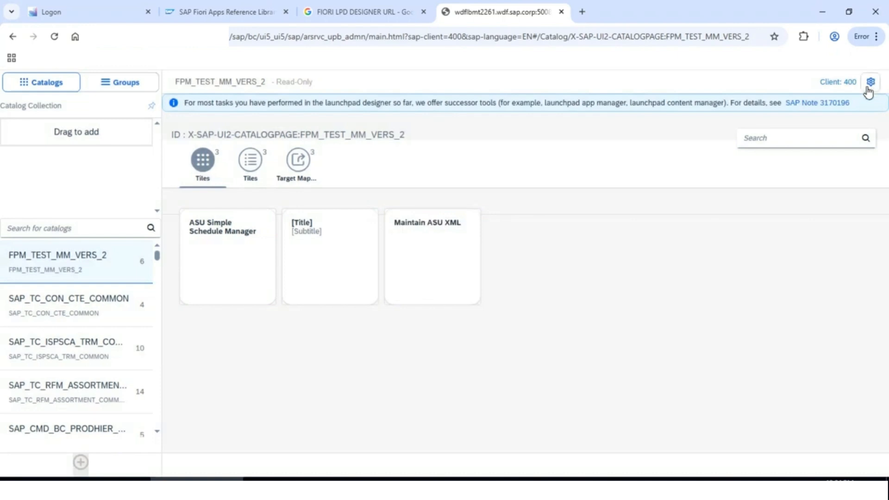
{"action": "left_click", "coordinate": [867, 87]}
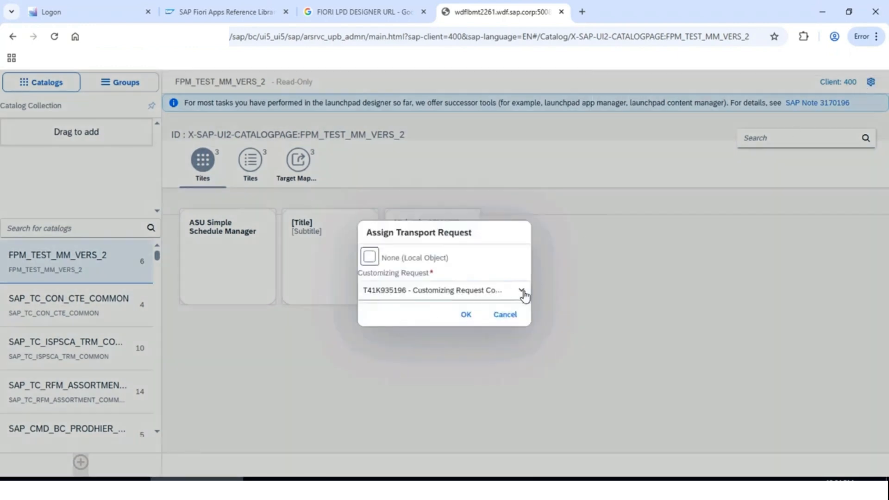
{"action": "left_click", "coordinate": [467, 314]}
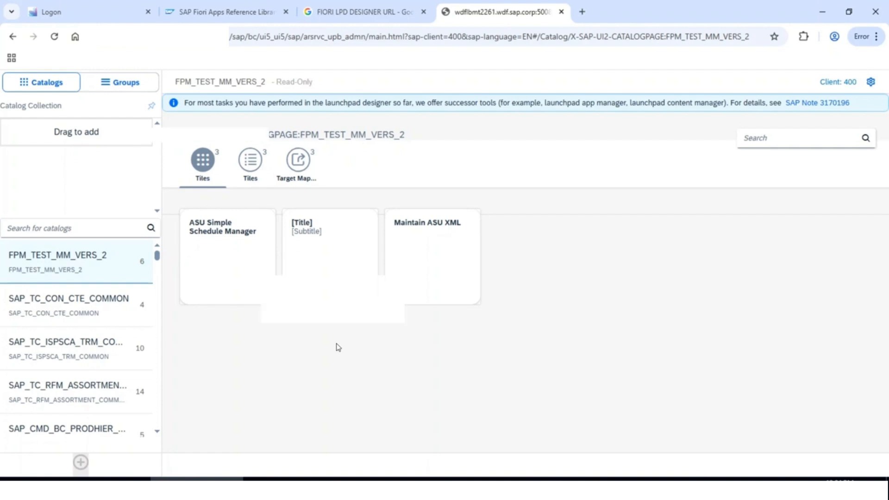
Step: Switch to the Excel workbook, review the Manage Automatic Payments row, and copy the app ID F0770 from C5
{"action": "left_click", "coordinate": [764, 487]}
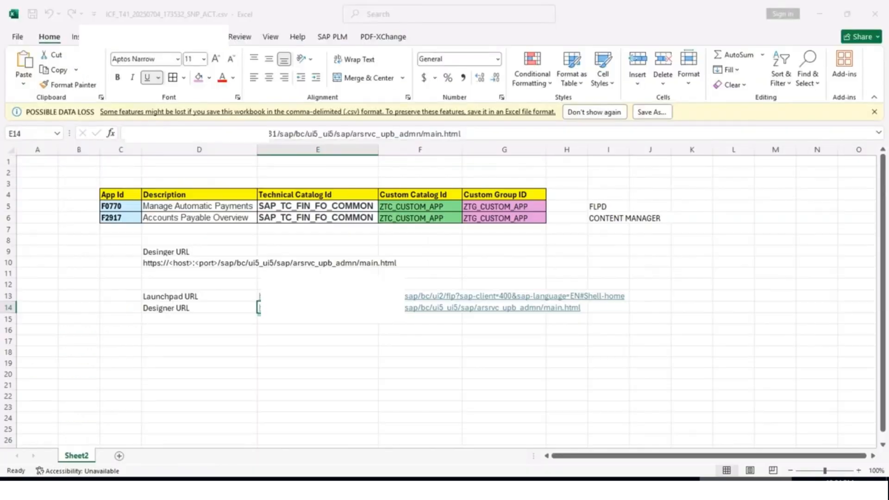
{"action": "left_click", "coordinate": [113, 228]}
{"action": "left_click", "coordinate": [126, 206]}
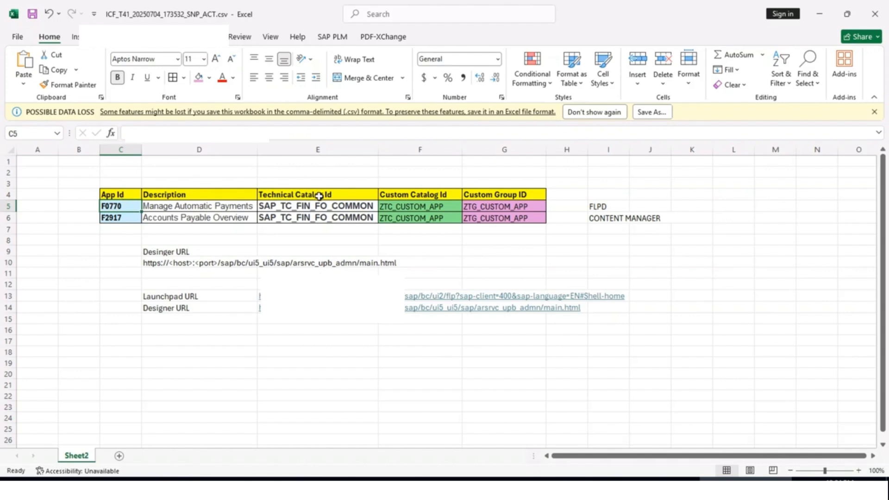
{"action": "left_click", "coordinate": [386, 204]}
{"action": "left_click", "coordinate": [224, 205]}
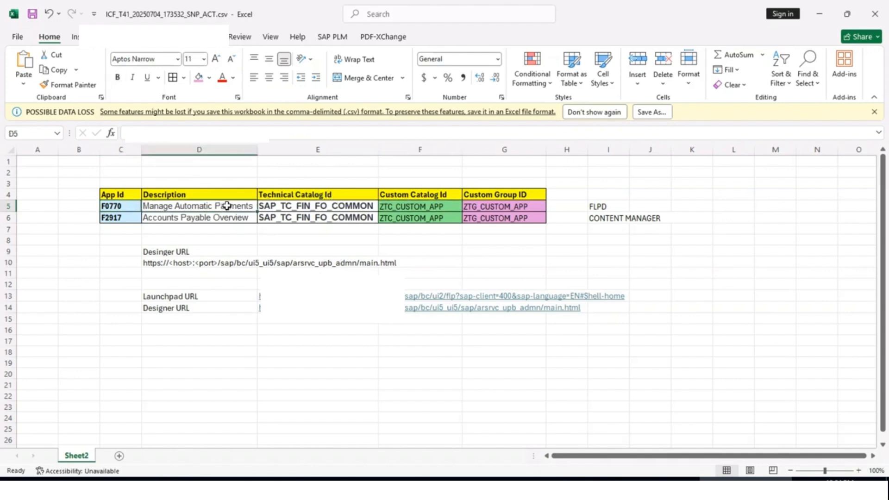
{"action": "left_click", "coordinate": [120, 205]}
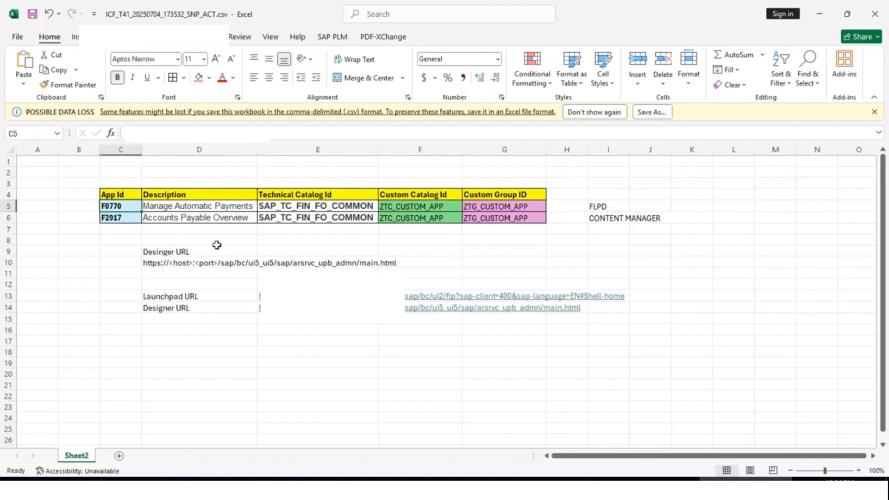
{"action": "key", "text": "ctrl+c"}
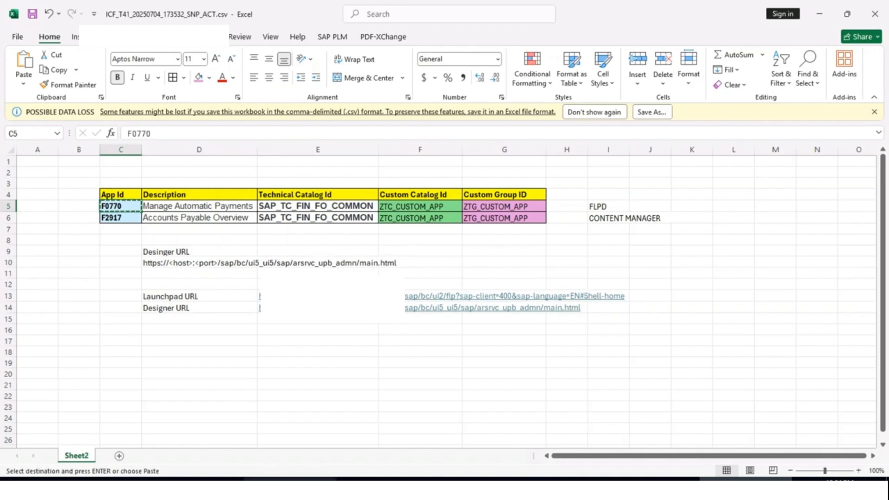
Step: Switch to the SAP Fiori Apps Reference Library in Chrome, search all apps for F0770, and open Manage Automatic Payments
{"action": "left_click", "coordinate": [198, 486]}
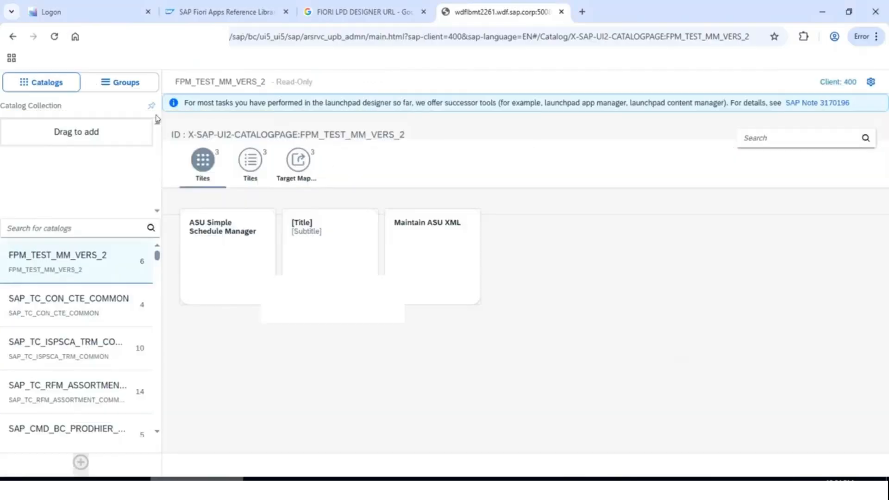
{"action": "left_click", "coordinate": [217, 17]}
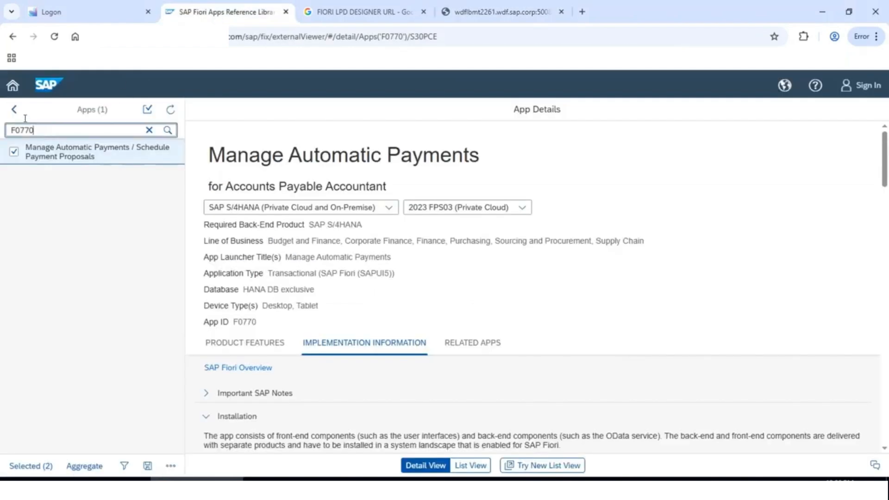
{"action": "left_click", "coordinate": [13, 110]}
{"action": "left_click", "coordinate": [104, 136]}
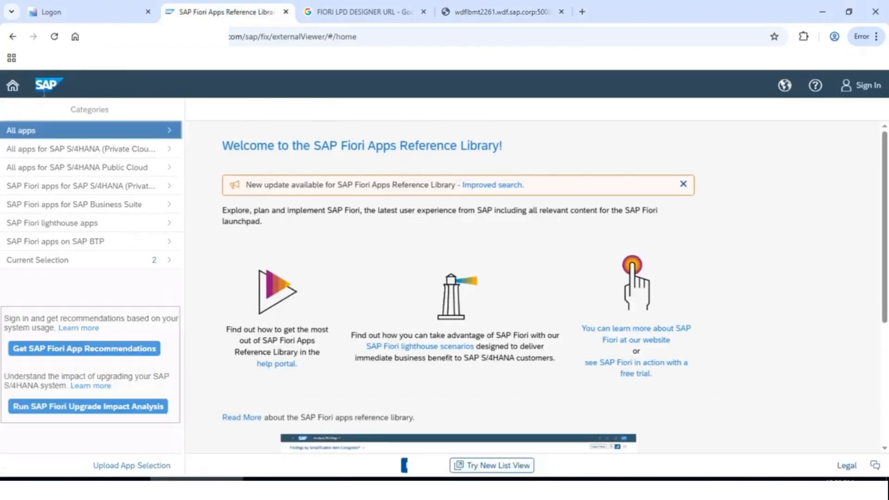
{"action": "left_click", "coordinate": [11, 37]}
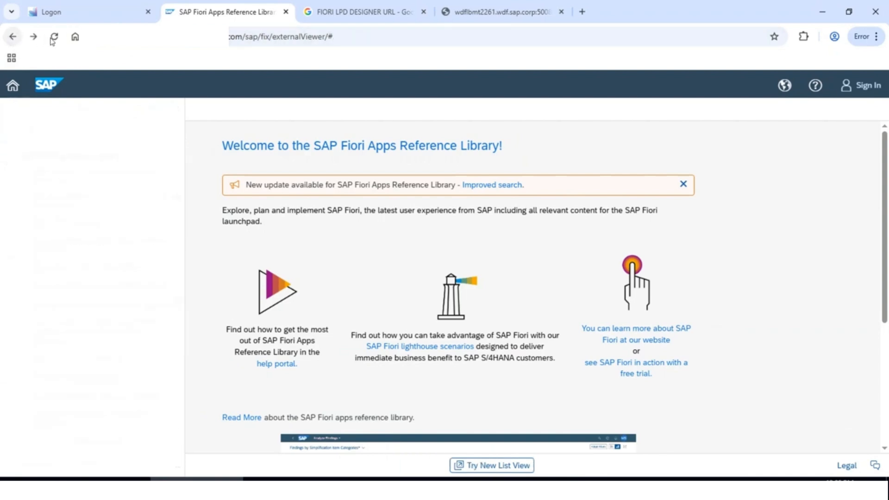
{"action": "left_click", "coordinate": [59, 136]}
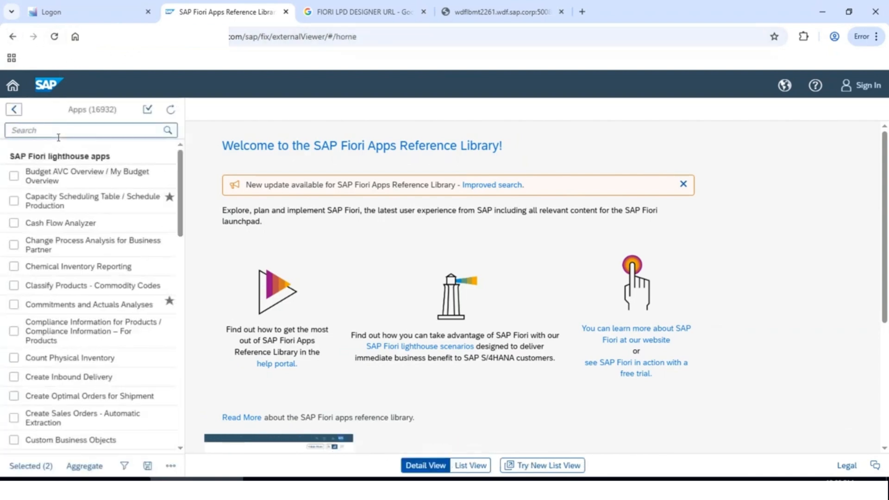
{"action": "type", "text": "F0770"}
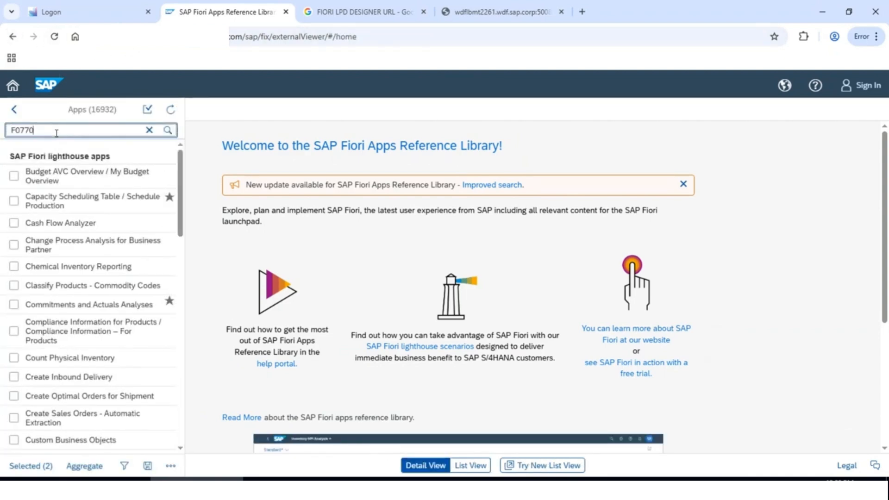
{"action": "left_click", "coordinate": [170, 131]}
{"action": "left_click", "coordinate": [14, 153]}
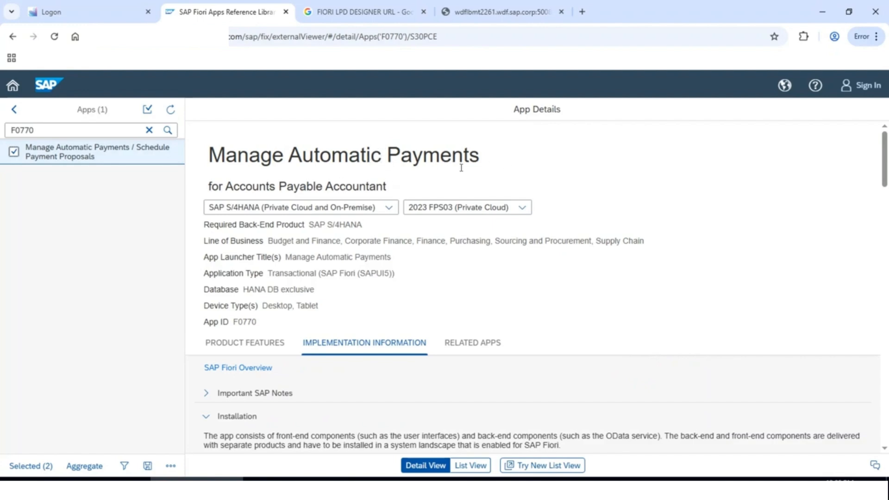
Step: Set the app's release to 2023 FPS03 (On-Premise) and examine its application type
{"action": "left_click", "coordinate": [523, 207]}
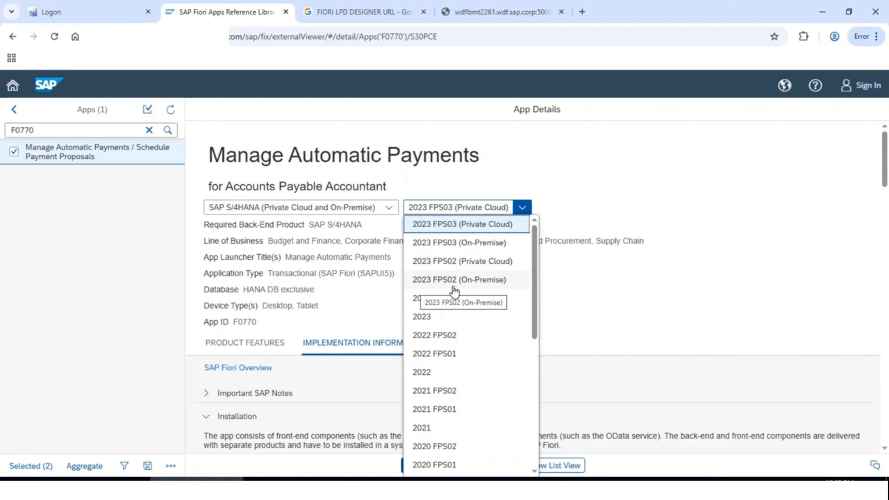
{"action": "left_click", "coordinate": [468, 249]}
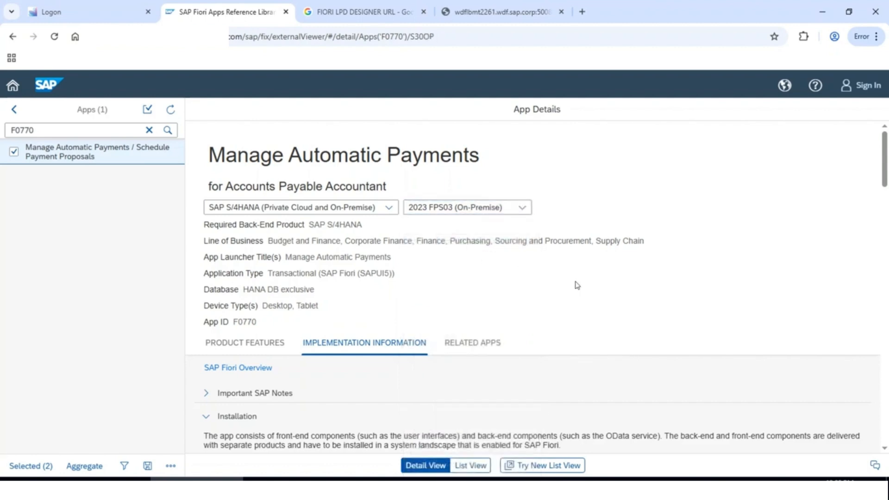
{"action": "scroll", "coordinate": [597, 183], "scroll_direction": "down", "scroll_amount": 3}
{"action": "scroll", "coordinate": [595, 182], "scroll_direction": "up", "scroll_amount": 3}
{"action": "left_click_drag", "start_coordinate": [270, 274], "coordinate": [397, 276]}
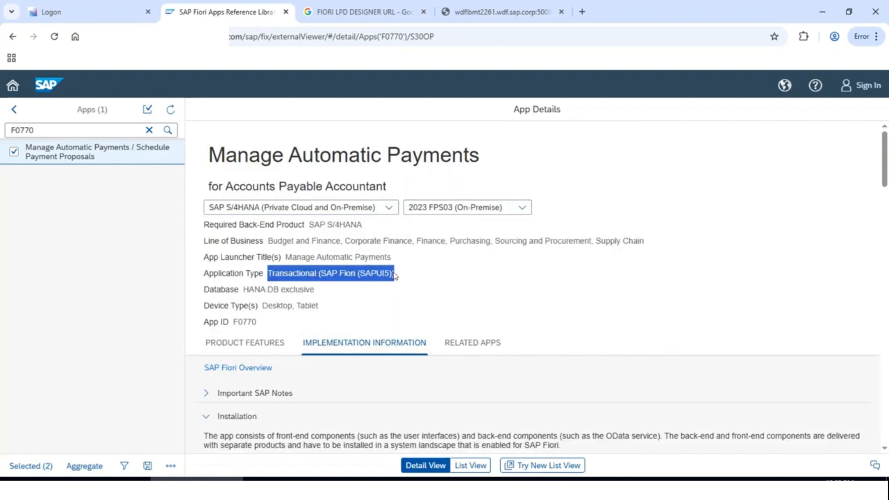
{"action": "left_click", "coordinate": [274, 272]}
{"action": "left_click_drag", "start_coordinate": [270, 274], "coordinate": [319, 274]}
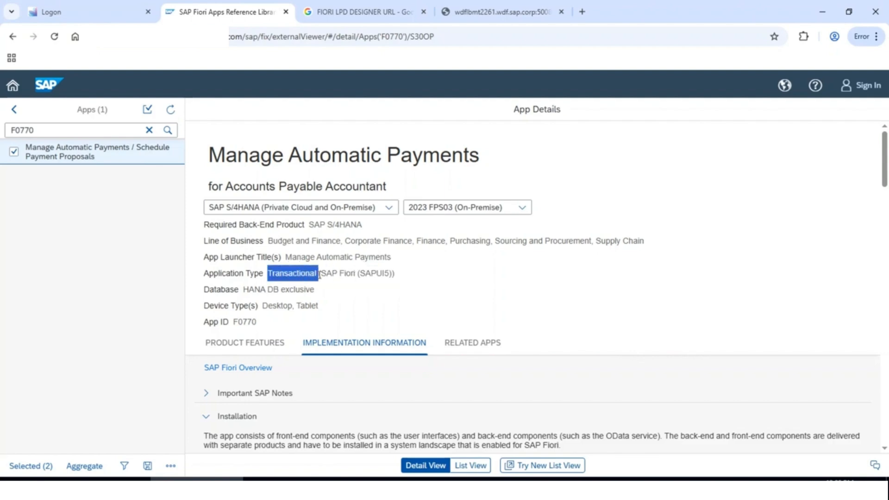
Step: Examine the app's implementation information down to the Technical Catalog(s) section and highlight the technical catalog ID
{"action": "scroll", "coordinate": [324, 271], "scroll_direction": "down", "scroll_amount": 2}
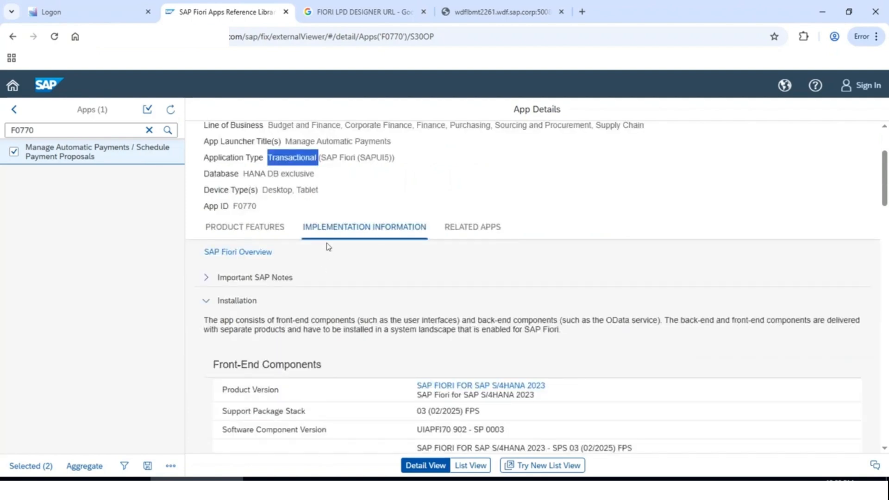
{"action": "scroll", "coordinate": [328, 247], "scroll_direction": "down", "scroll_amount": 10}
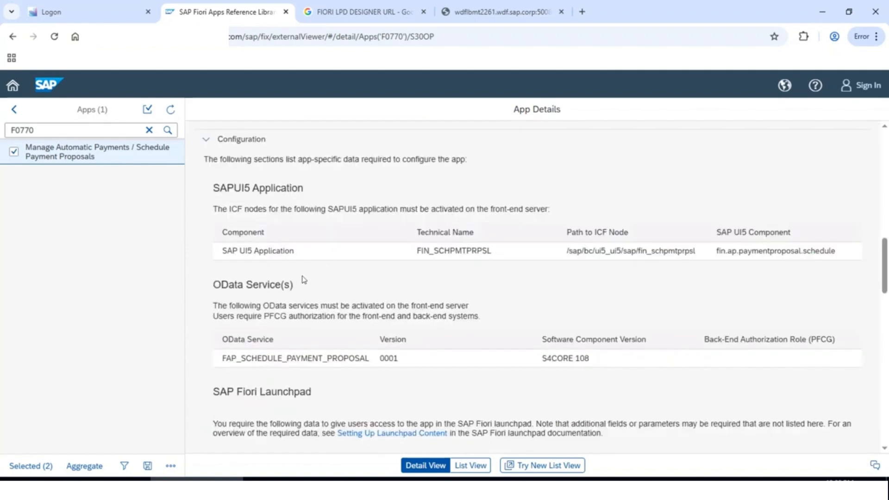
{"action": "scroll", "coordinate": [302, 272], "scroll_direction": "down", "scroll_amount": 4}
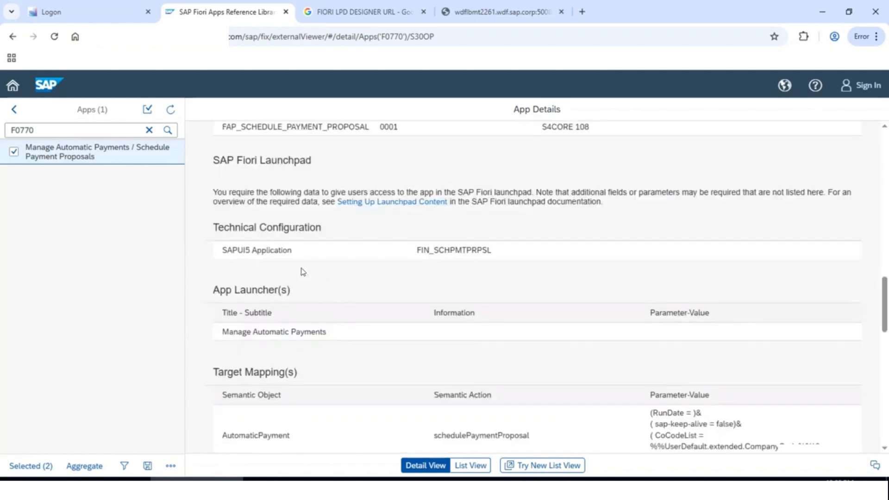
{"action": "scroll", "coordinate": [302, 272], "scroll_direction": "down", "scroll_amount": 2}
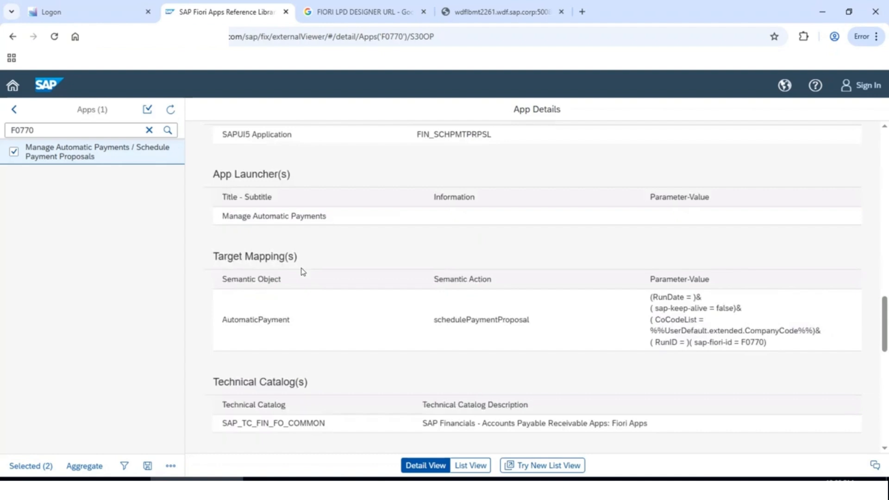
{"action": "scroll", "coordinate": [323, 320], "scroll_direction": "down", "scroll_amount": 4}
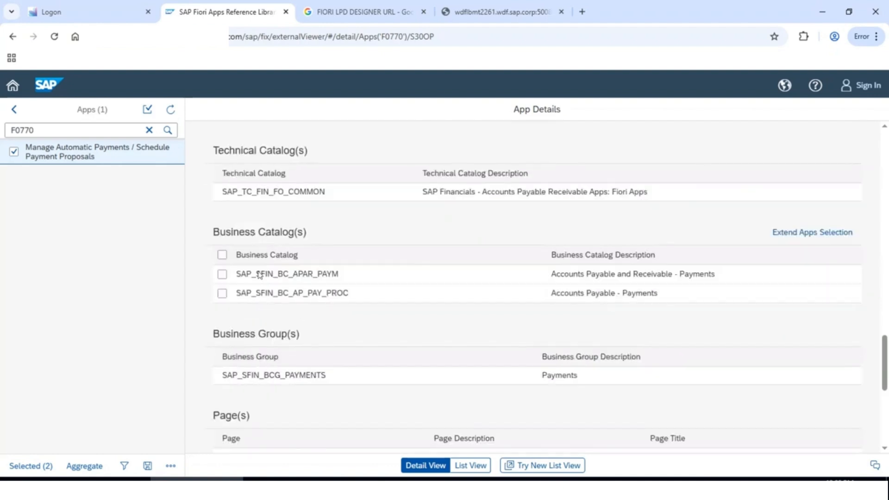
{"action": "scroll", "coordinate": [258, 228], "scroll_direction": "up", "scroll_amount": 2}
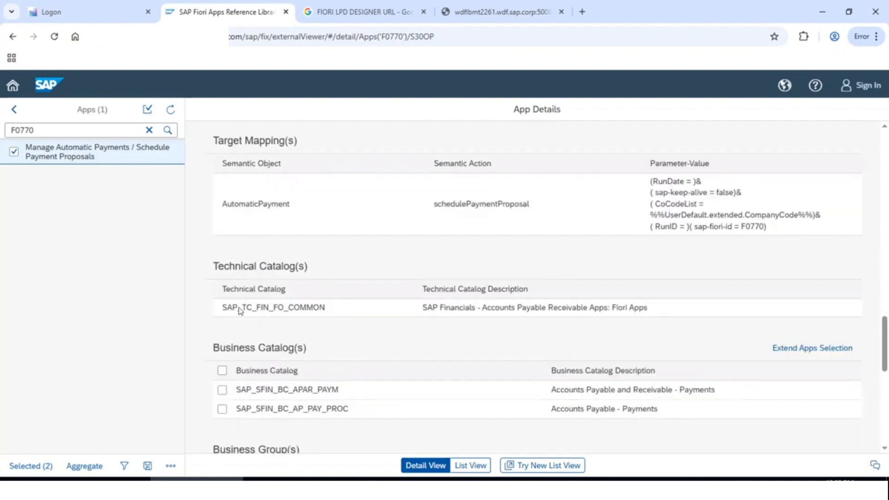
{"action": "double_click", "coordinate": [319, 308]}
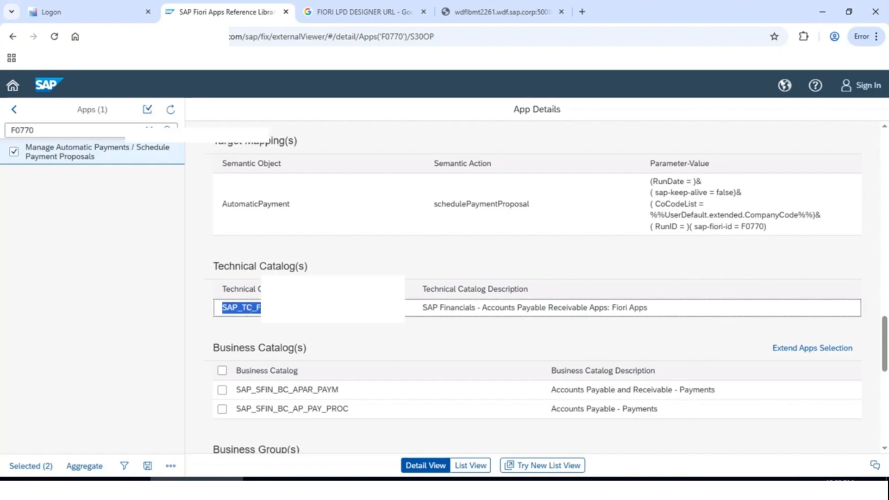
Step: Return to the Excel workbook and review the technical catalog, custom catalog and custom group IDs listed for F0770
{"action": "key", "text": "alt+Tab"}
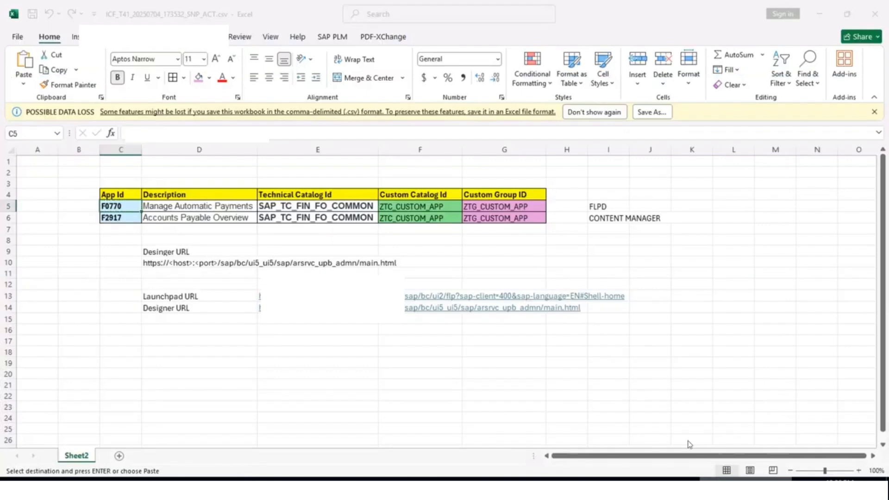
{"action": "left_click", "coordinate": [299, 206]}
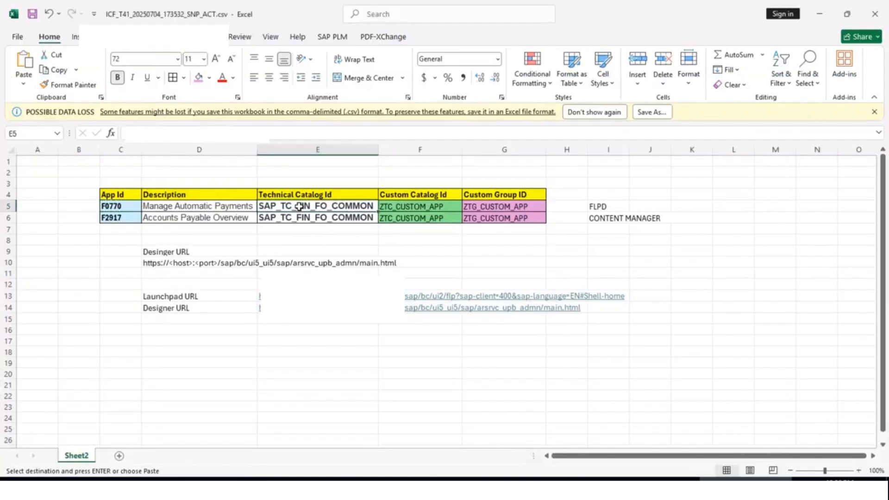
{"action": "left_click", "coordinate": [405, 209]}
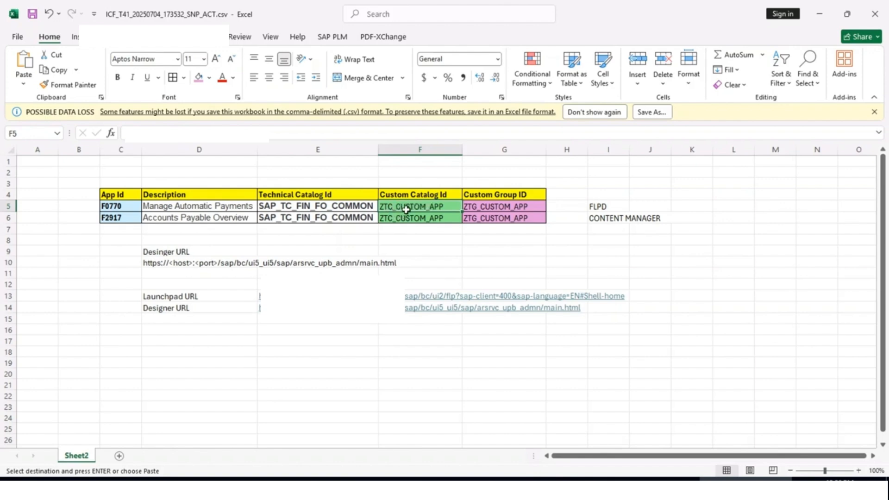
{"action": "left_click", "coordinate": [498, 206]}
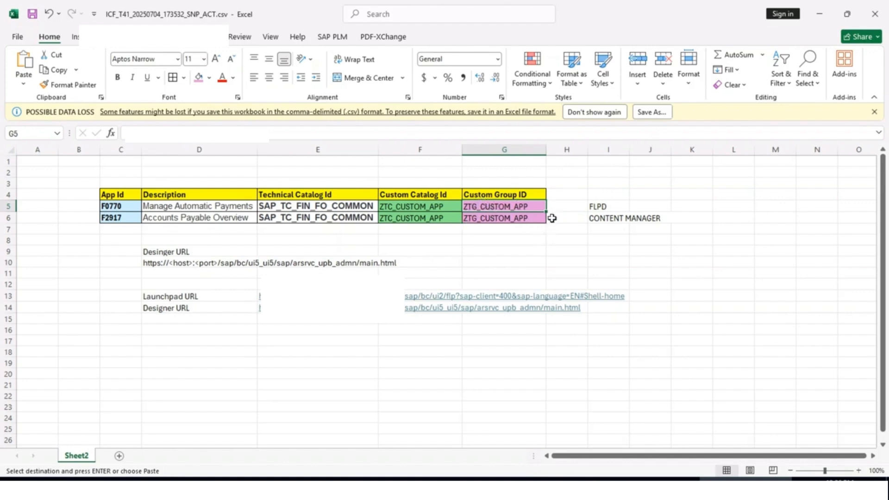
{"action": "left_click", "coordinate": [441, 210]}
{"action": "left_click", "coordinate": [487, 207]}
{"action": "left_click", "coordinate": [431, 206]}
{"action": "left_click", "coordinate": [484, 206]}
{"action": "left_click", "coordinate": [440, 208]}
{"action": "left_click", "coordinate": [493, 206]}
Step: Copy the custom catalog ID ZTC_CUSTOM_APP listed for F0770 in the Excel workbook and switch to the launchpad designer in Chrome
{"action": "left_click", "coordinate": [417, 212]}
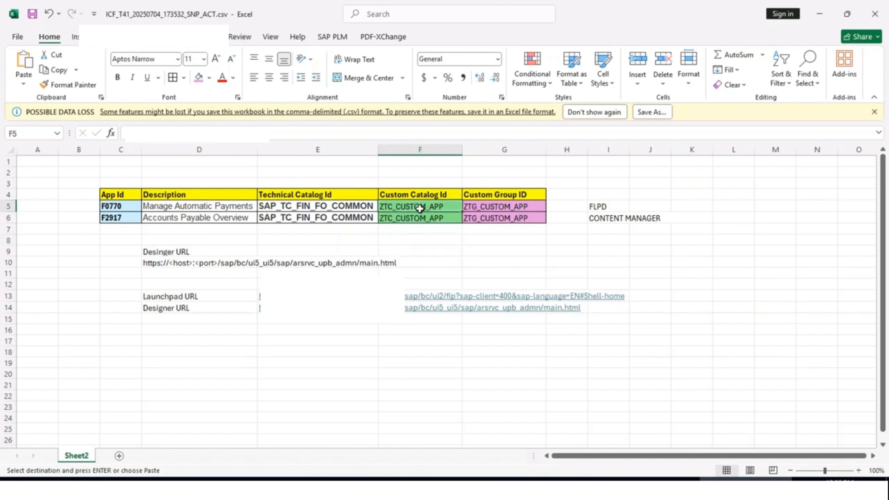
{"action": "left_click_drag", "start_coordinate": [209, 134], "coordinate": [106, 133]}
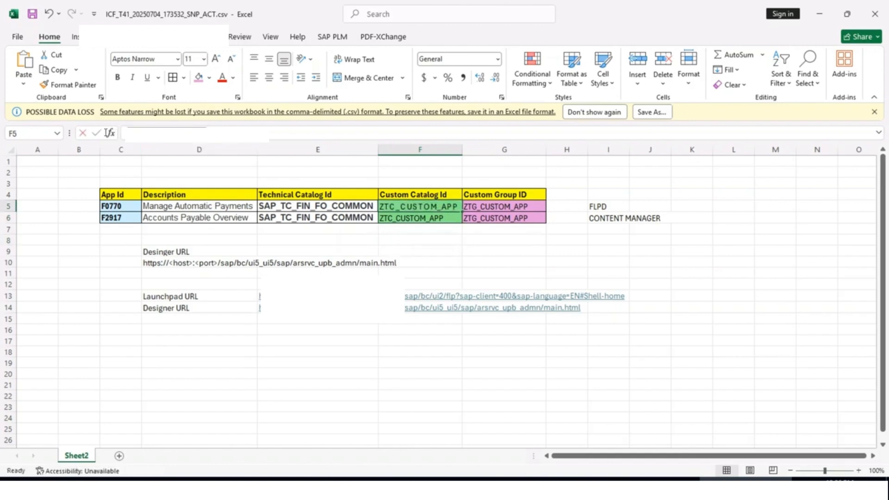
{"action": "key", "text": "ctrl+c"}
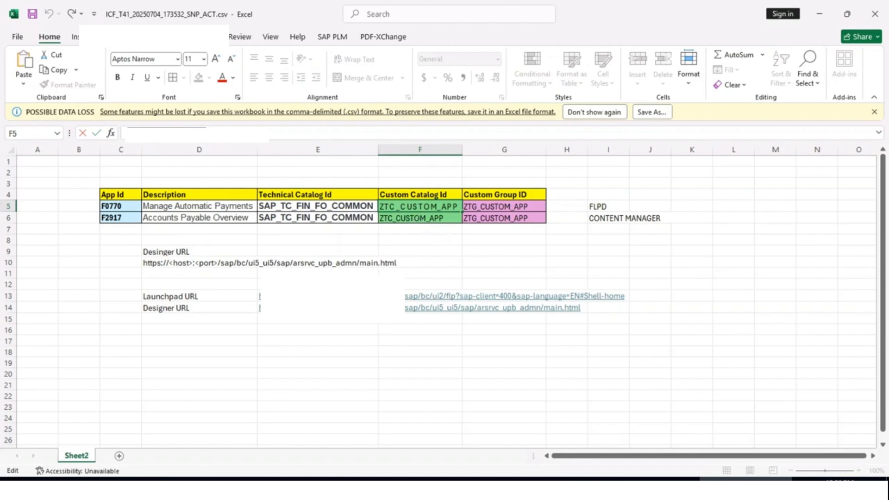
{"action": "key", "text": "alt+Tab"}
{"action": "left_click", "coordinate": [456, 11]}
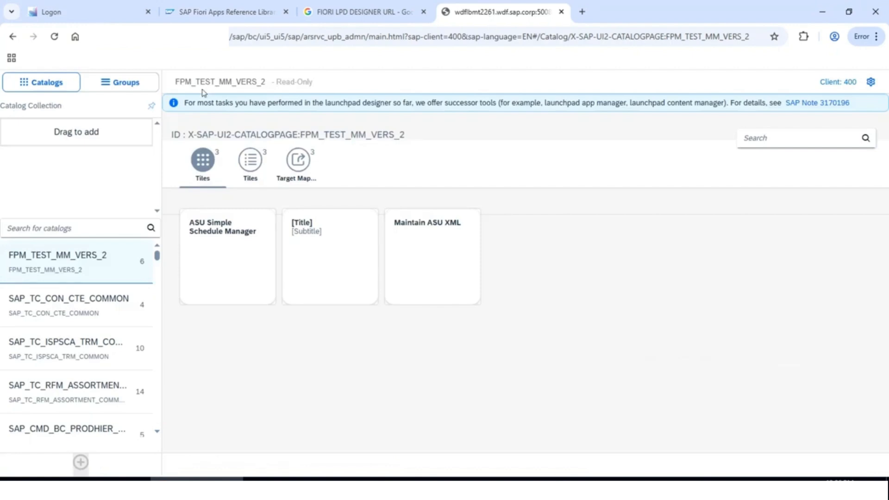
Step: Start creating a new standard catalog and enter ZTC_CUSTOM_APP as its ID
{"action": "left_click", "coordinate": [38, 90]}
{"action": "double_click", "coordinate": [39, 88]}
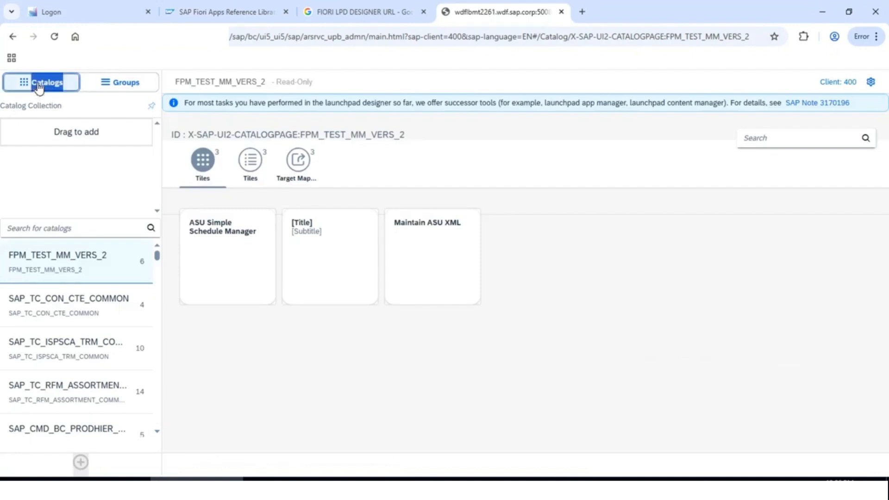
{"action": "left_click", "coordinate": [81, 463]}
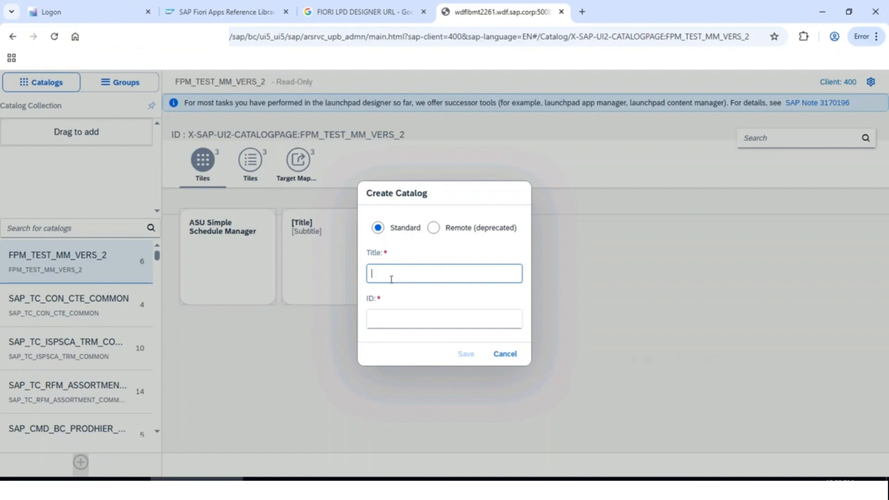
{"action": "left_click", "coordinate": [390, 321]}
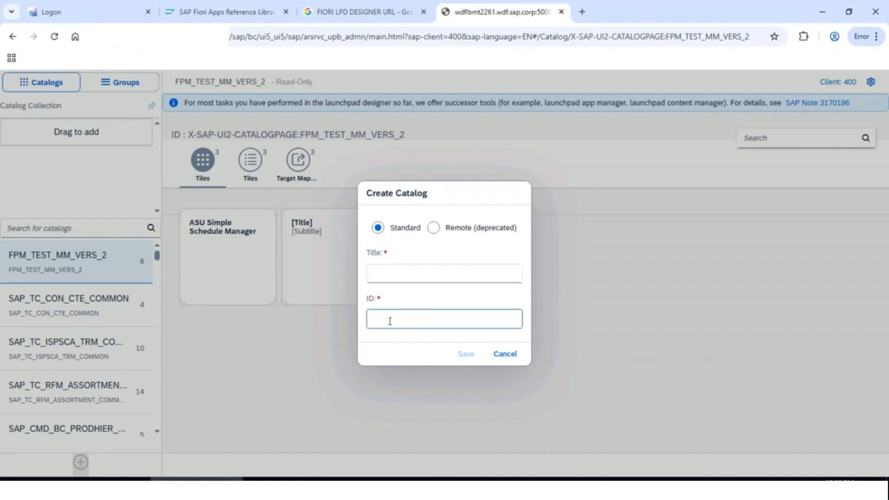
{"action": "key", "text": "ctrl+v"}
{"action": "left_click", "coordinate": [390, 275]}
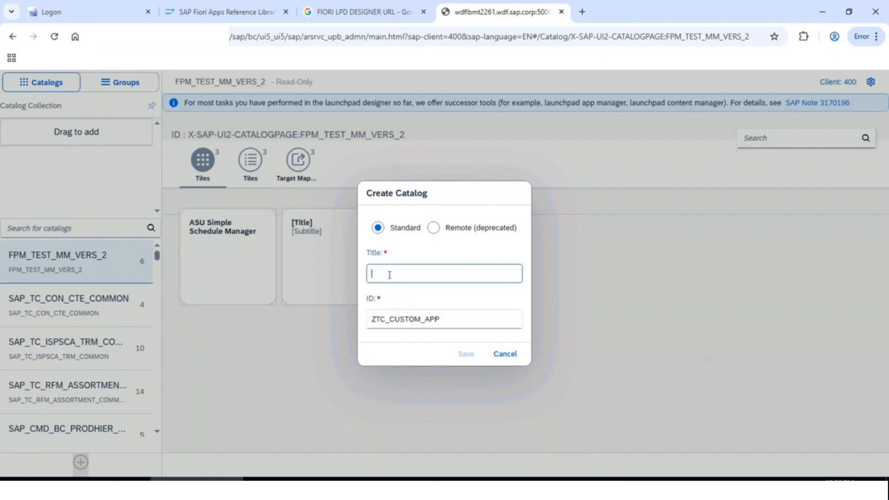
Step: Look up the F0770 app's title in the Fiori Apps Reference Library and return to the unfinished catalog in the designer
{"action": "left_click", "coordinate": [244, 10]}
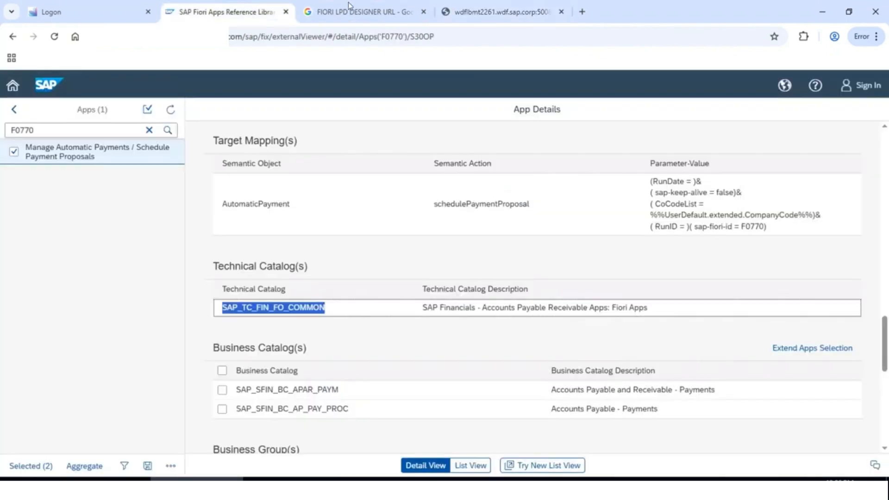
{"action": "scroll", "coordinate": [463, 274], "scroll_direction": "up", "scroll_amount": 10}
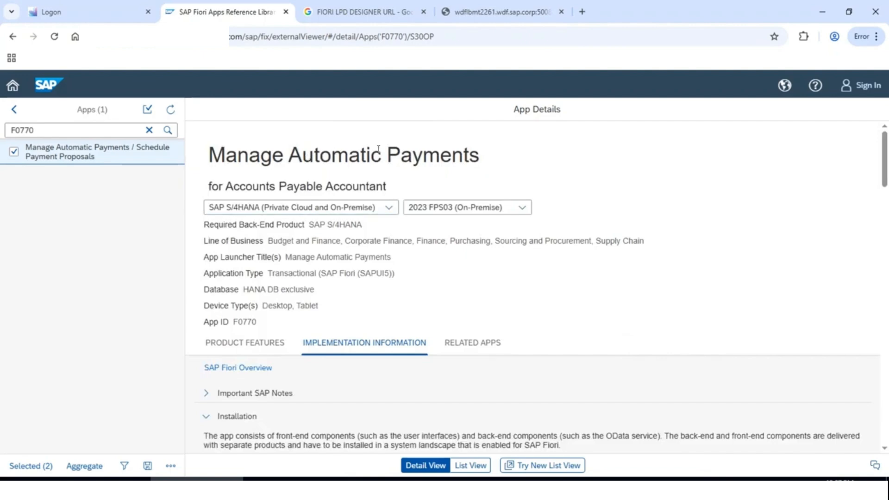
{"action": "double_click", "coordinate": [424, 150]}
{"action": "left_click_drag", "start_coordinate": [370, 15], "coordinate": [344, 57]}
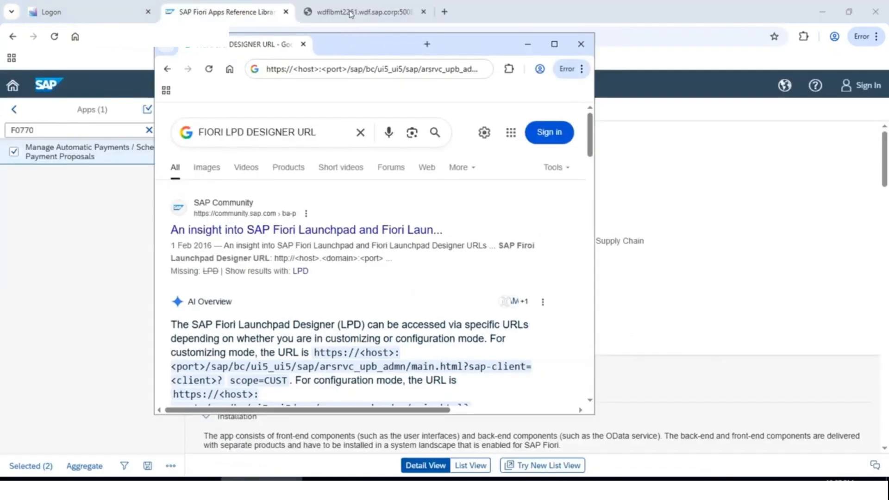
{"action": "left_click_drag", "start_coordinate": [261, 39], "coordinate": [358, 4]}
{"action": "left_click", "coordinate": [485, 17]}
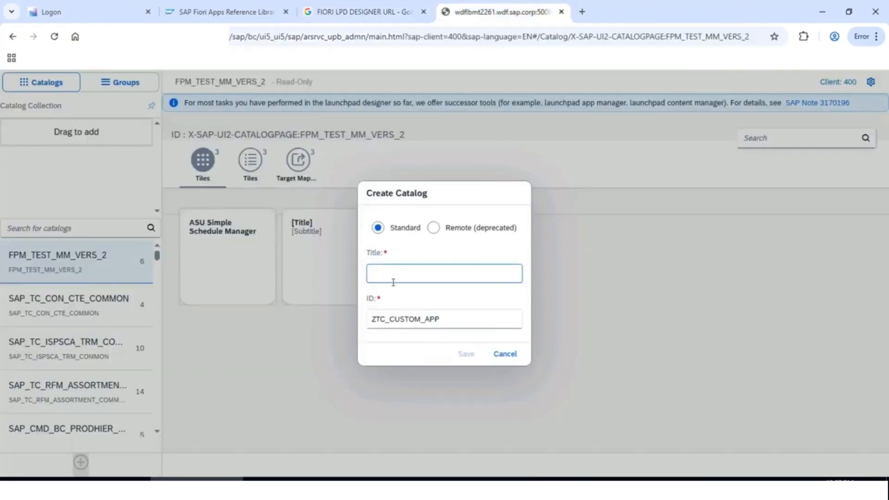
Step: Enter Payment App as the catalog's title and save the new catalog
{"action": "type", "text": "c"}
{"action": "key", "text": "BackSpace"}
{"action": "type", "text": "F"}
{"action": "key", "text": "BackSpace"}
{"action": "key", "text": "BackSpace"}
{"action": "left_click_drag", "start_coordinate": [371, 319], "coordinate": [462, 319]}
{"action": "left_click", "coordinate": [465, 354]}
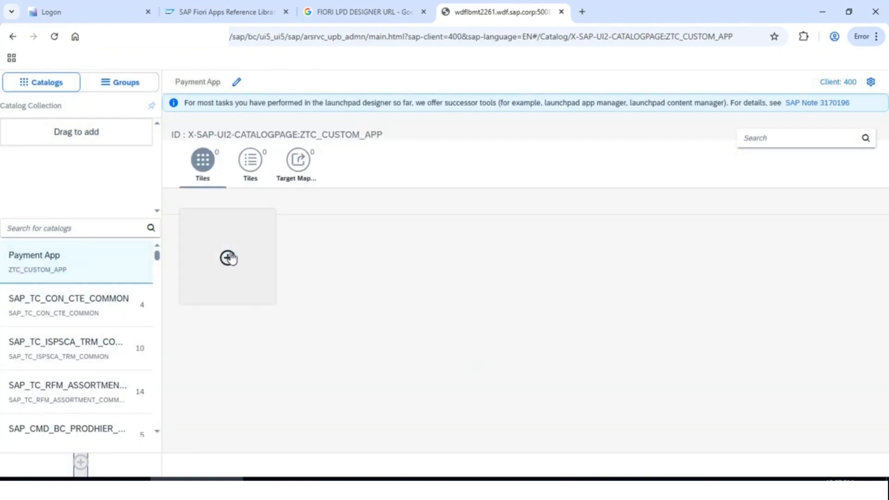
Step: Switch to the Excel workbook and copy the technical catalog ID SAP_TC_FIN_FO_COMMON listed for F0770
{"action": "left_click", "coordinate": [262, 12]}
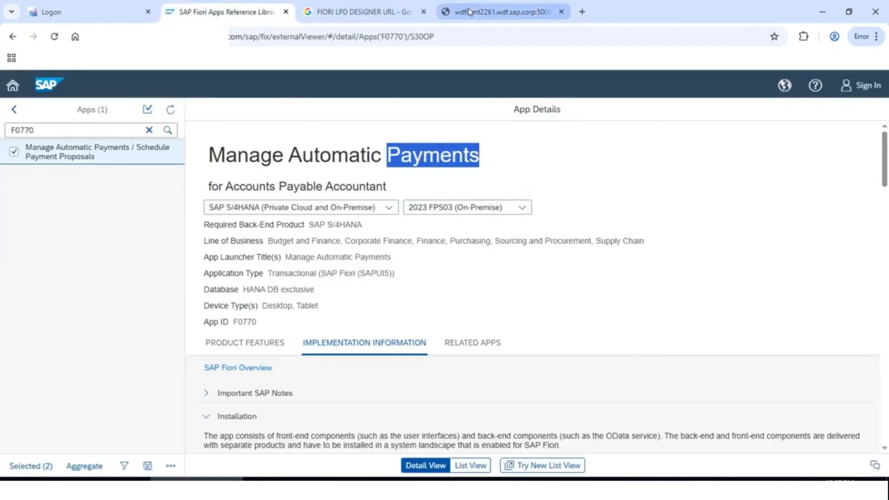
{"action": "left_click", "coordinate": [500, 12]}
{"action": "left_click", "coordinate": [741, 488]}
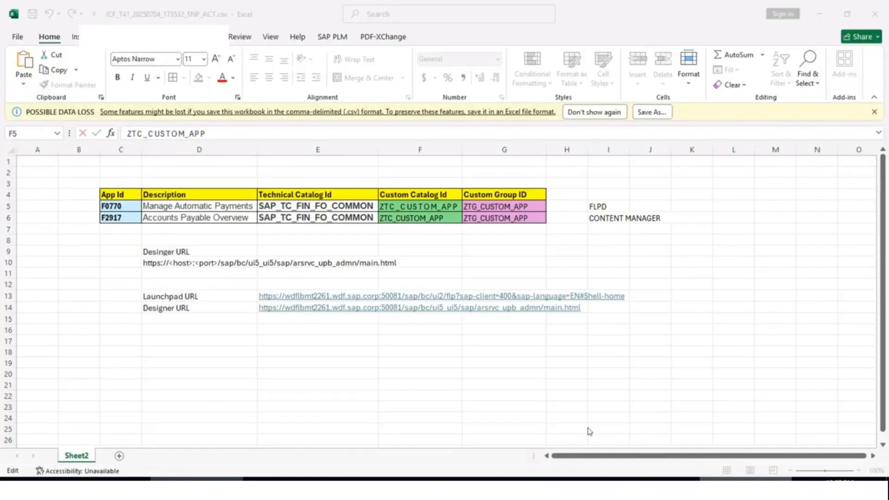
{"action": "left_click", "coordinate": [300, 207]}
{"action": "left_click_drag", "start_coordinate": [239, 133], "coordinate": [110, 131]}
{"action": "key", "text": "ctrl+c"}
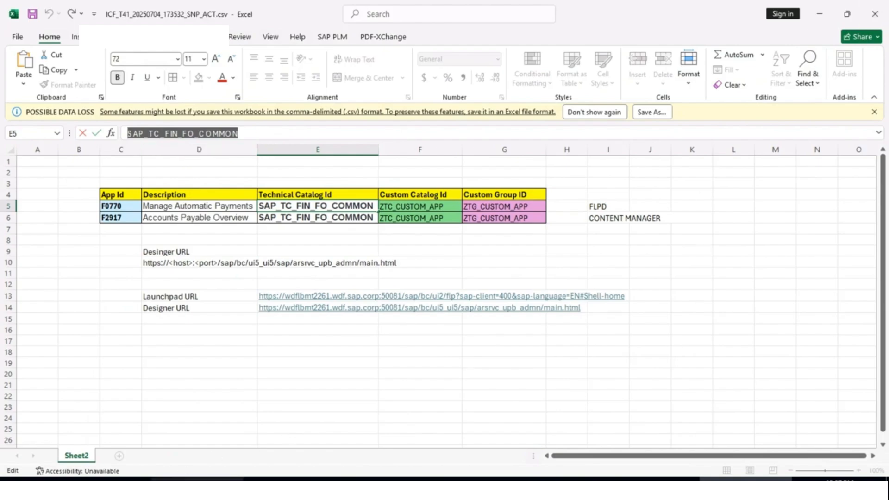
Step: Return to the launchpad designer, search the catalogs for SAP_TC_FIN_FO_COMMON, and open the matching technical catalog
{"action": "left_click", "coordinate": [211, 488]}
{"action": "left_click", "coordinate": [47, 227]}
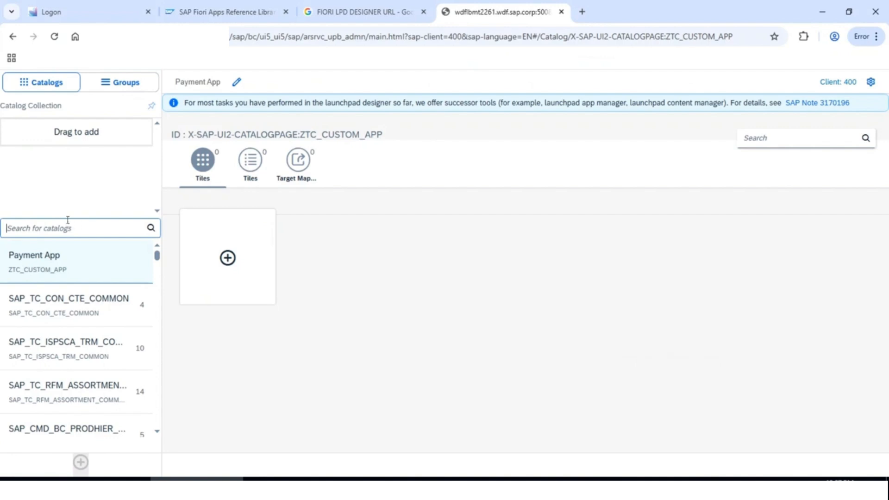
{"action": "key", "text": "ctrl+v"}
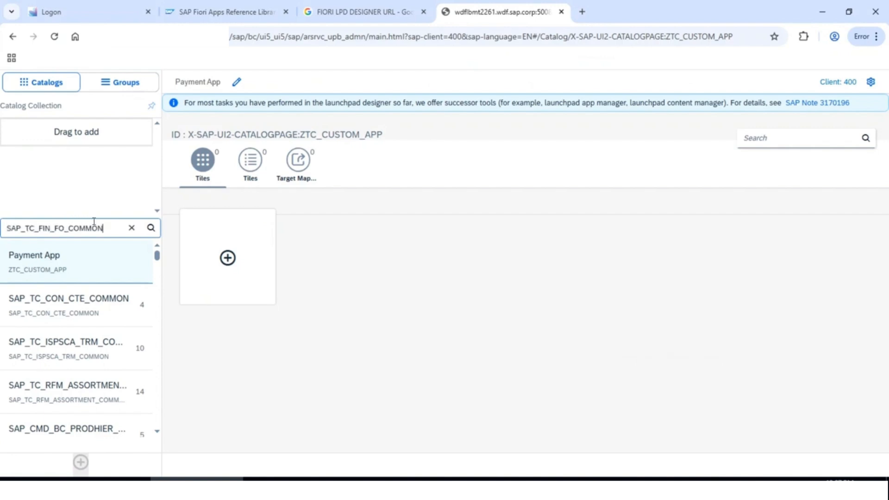
{"action": "left_click", "coordinate": [151, 228]}
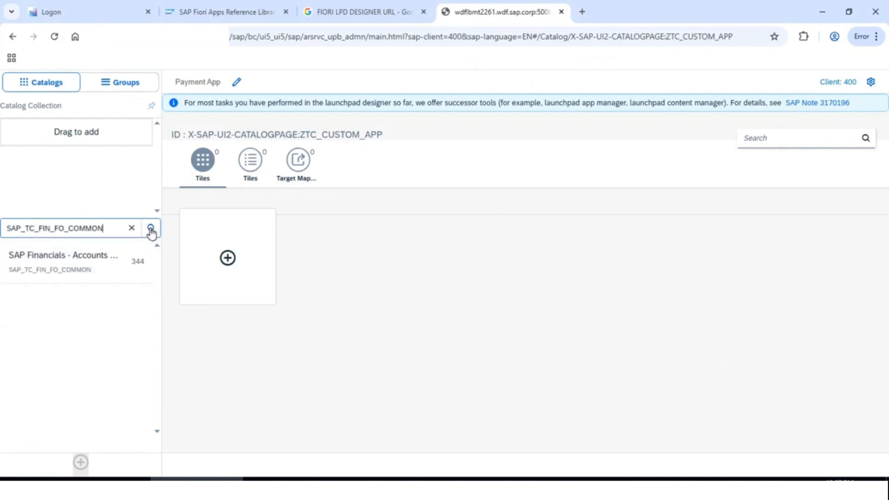
{"action": "left_click", "coordinate": [56, 263]}
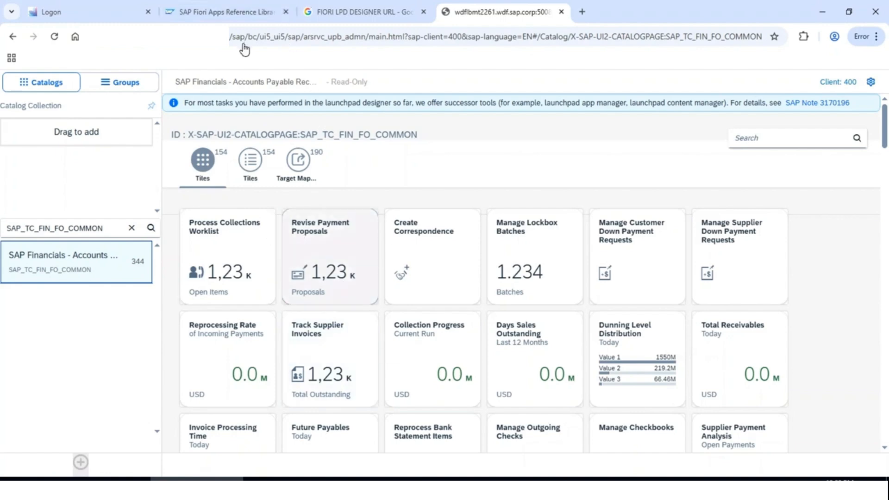
Step: Copy the semantic object AutomaticPayment from the Target Mapping(s) section of F0770 in the Fiori Apps Reference Library
{"action": "scroll", "coordinate": [301, 305], "scroll_direction": "down", "scroll_amount": 5}
{"action": "scroll", "coordinate": [370, 322], "scroll_direction": "up", "scroll_amount": 5}
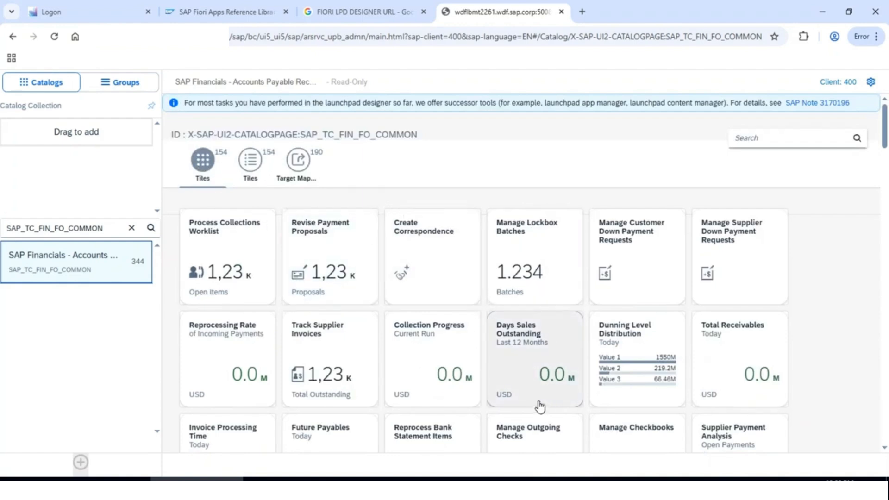
{"action": "left_click", "coordinate": [240, 14]}
{"action": "scroll", "coordinate": [532, 339], "scroll_direction": "down", "scroll_amount": 10}
{"action": "scroll", "coordinate": [490, 356], "scroll_direction": "down", "scroll_amount": 5}
{"action": "scroll", "coordinate": [491, 356], "scroll_direction": "down", "scroll_amount": 5}
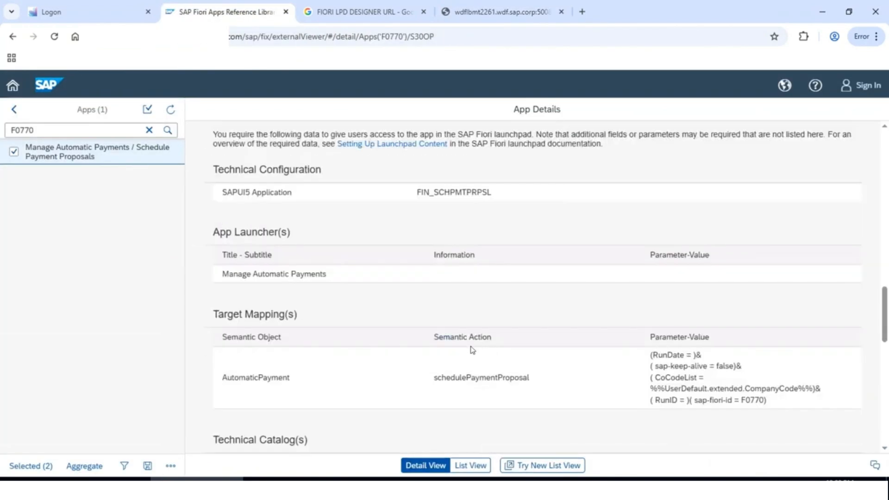
{"action": "double_click", "coordinate": [254, 377]}
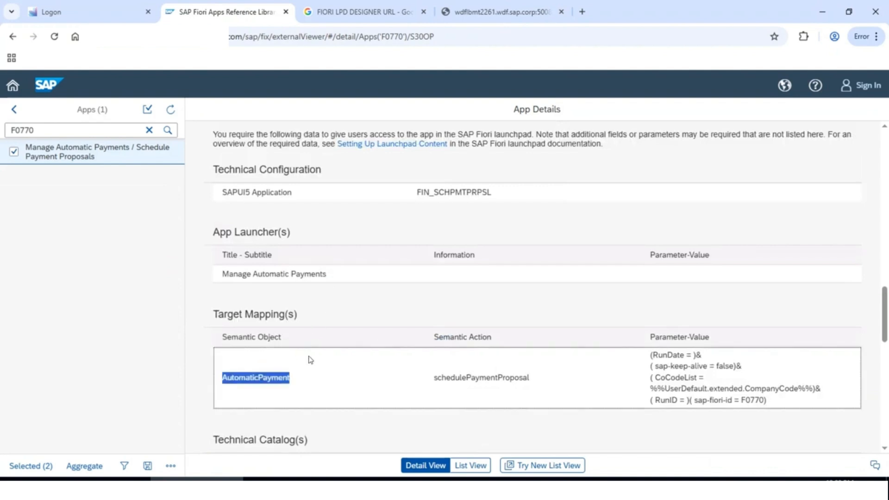
Step: Return to the designer and filter the technical catalog's tiles by AutomaticPayment
{"action": "left_click", "coordinate": [499, 12]}
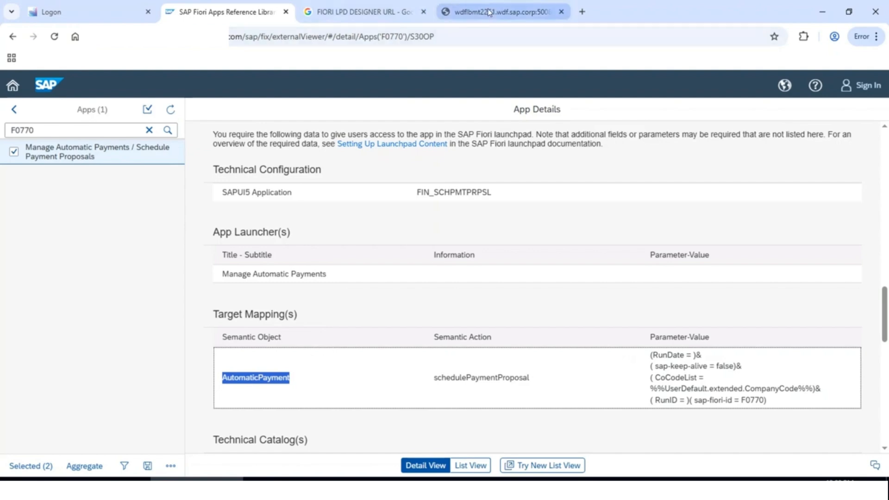
{"action": "left_click", "coordinate": [760, 146]}
{"action": "key", "text": "ctrl+v"}
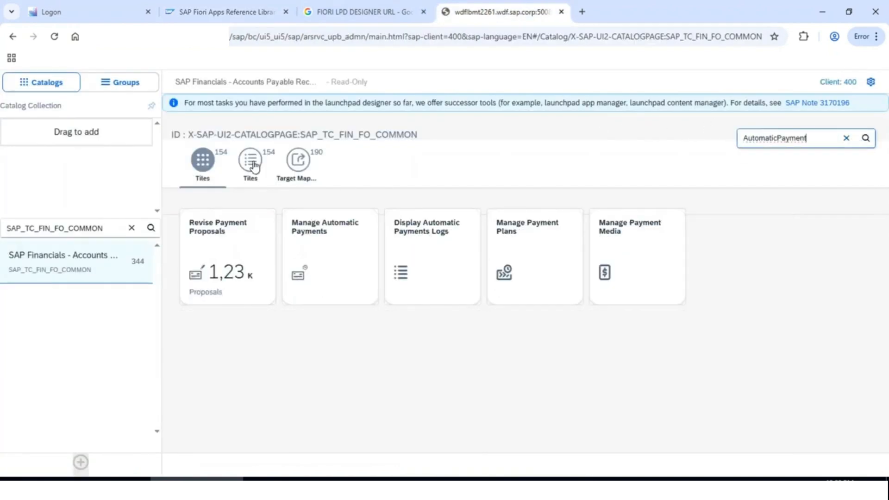
Step: Copy the semantic action schedulePaymentProposal from F0770's target mapping in the Fiori Apps Reference Library
{"action": "left_click", "coordinate": [240, 12]}
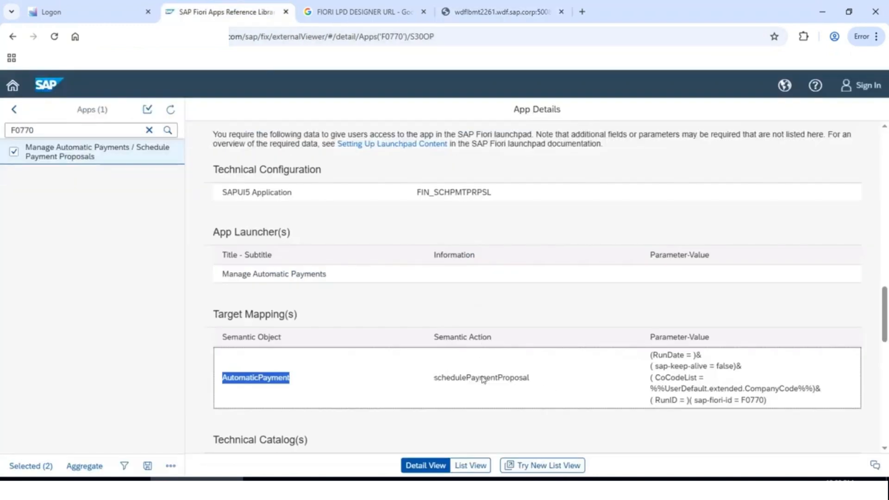
{"action": "left_click_drag", "start_coordinate": [434, 378], "coordinate": [550, 377]}
{"action": "key", "text": "ctrl+c"}
Step: Show the technical catalog's filtered tiles as a list and locate the Manage Automatic Payments row with the schedulePaymentProposal action
{"action": "left_click", "coordinate": [477, 11]}
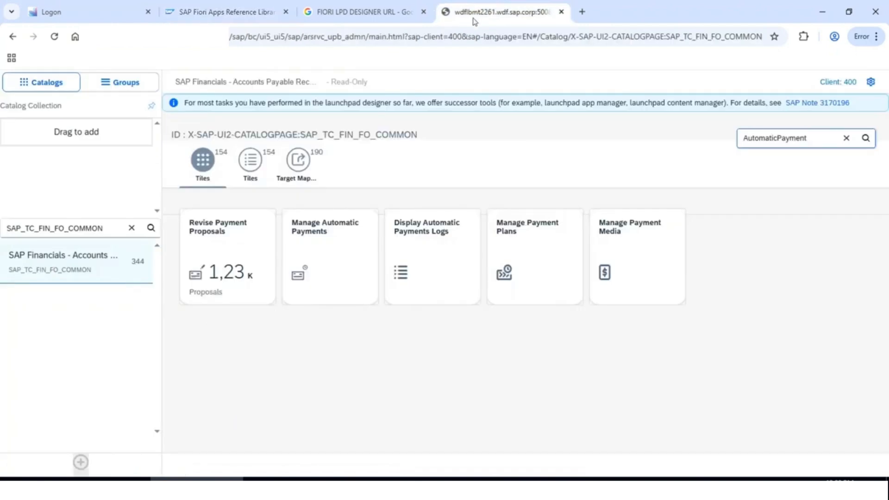
{"action": "left_click", "coordinate": [249, 170]}
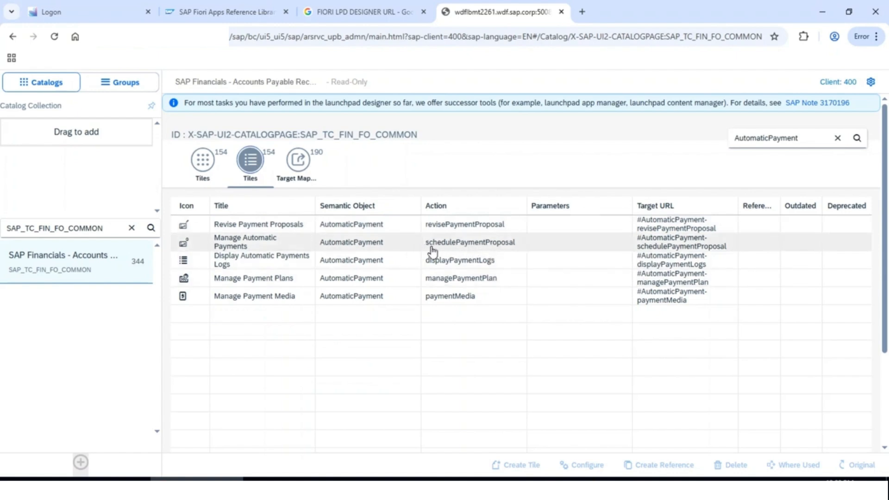
{"action": "left_click", "coordinate": [497, 251]}
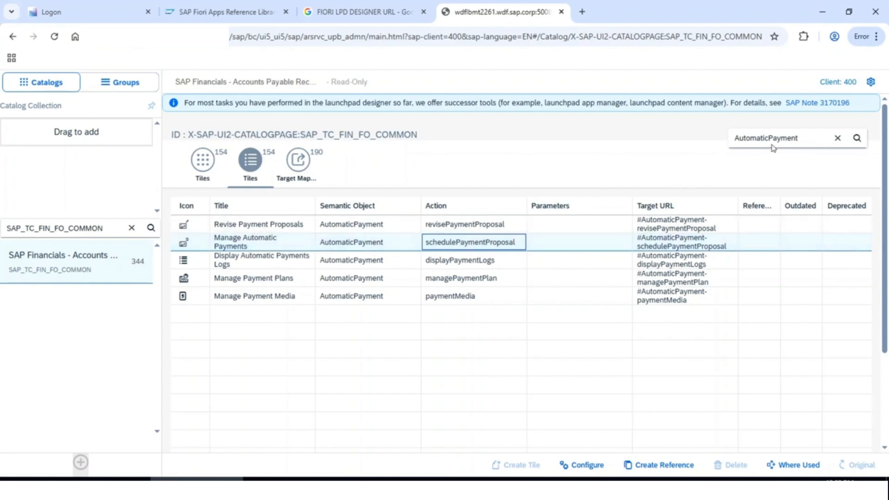
{"action": "left_click_drag", "start_coordinate": [808, 136], "coordinate": [702, 151]}
{"action": "left_click", "coordinate": [857, 139]}
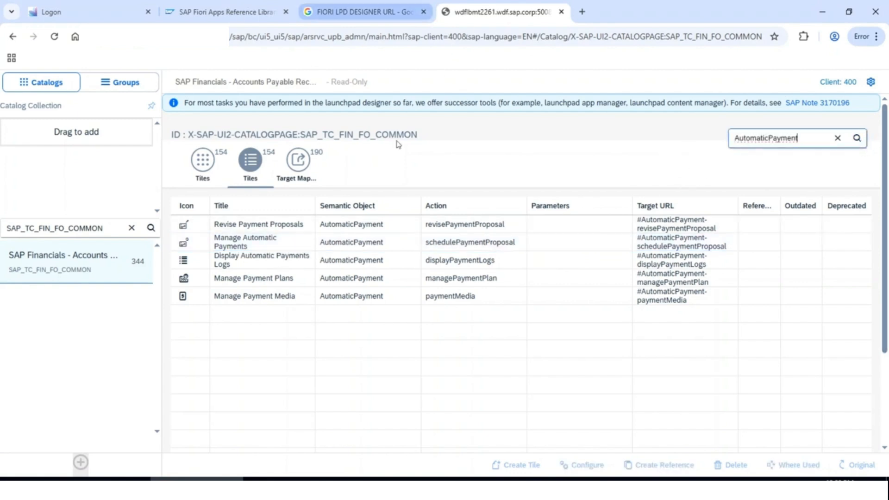
Step: Filter the technical catalog by the semantic action schedulePaymentProposal and view the matching tile and target mapping
{"action": "left_click", "coordinate": [226, 12]}
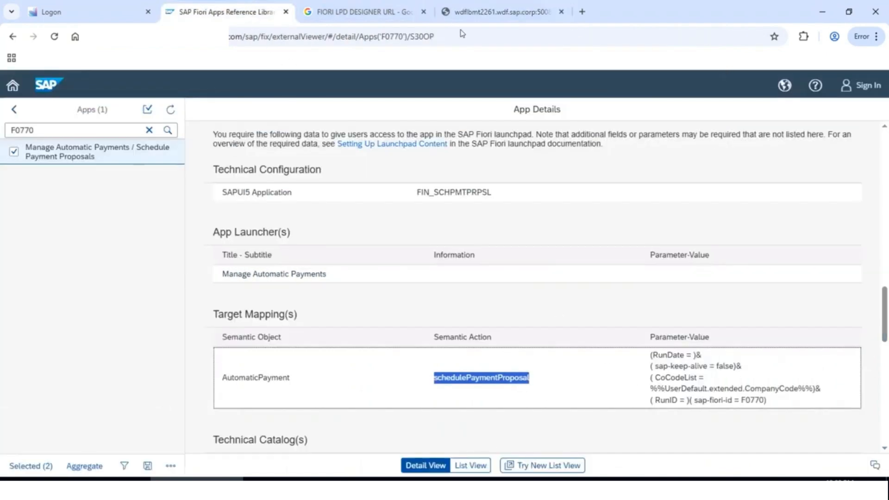
{"action": "left_click", "coordinate": [463, 14]}
{"action": "left_click_drag", "start_coordinate": [817, 139], "coordinate": [698, 143]}
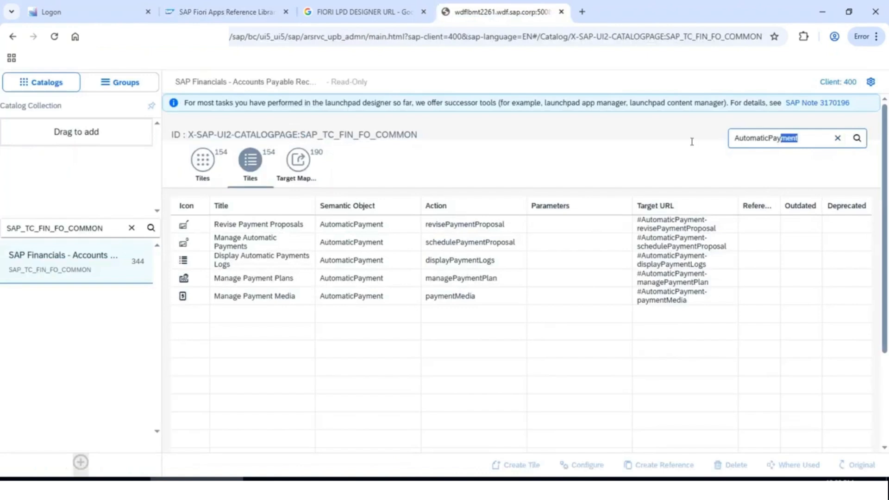
{"action": "key", "text": "ctrl+v"}
{"action": "left_click", "coordinate": [858, 140]}
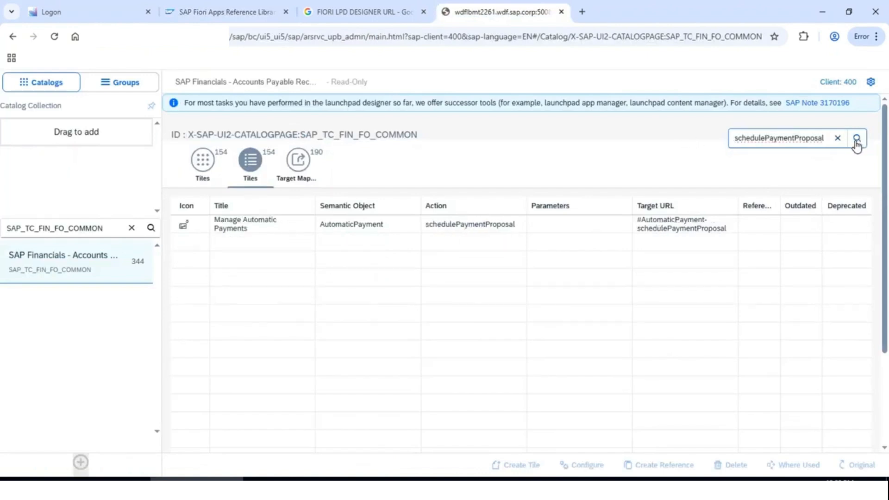
{"action": "left_click", "coordinate": [206, 169]}
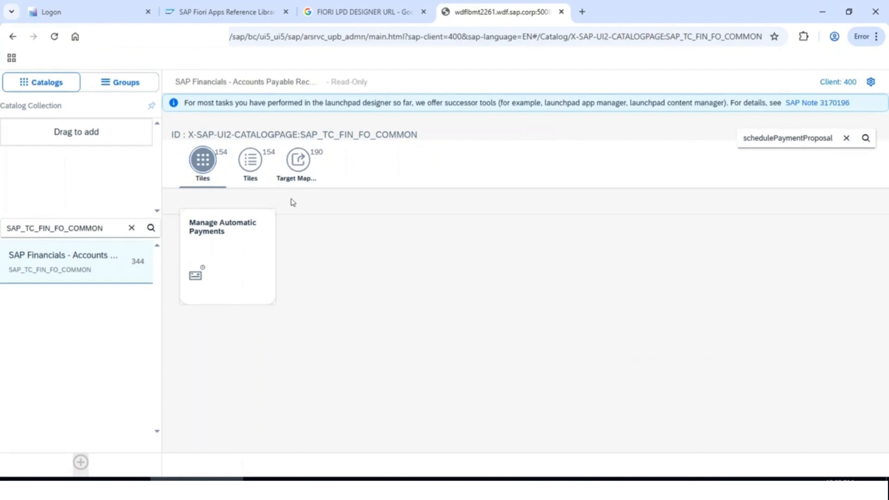
{"action": "left_click", "coordinate": [300, 168]}
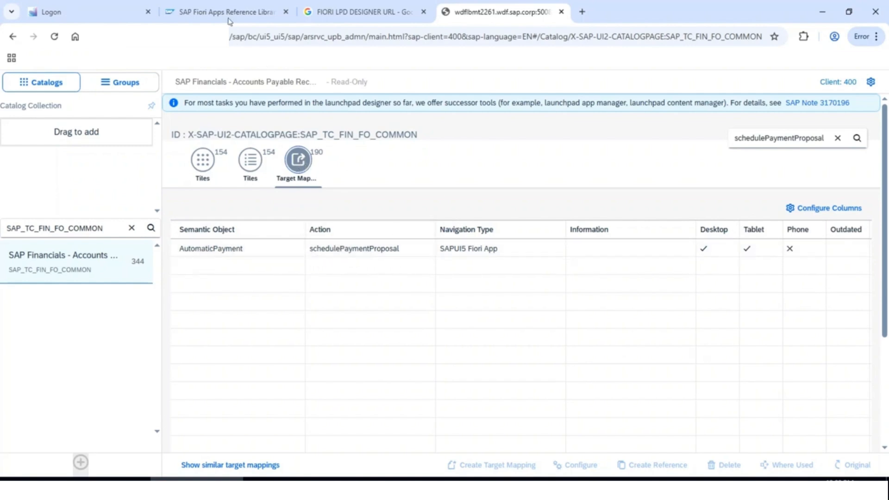
Step: Review F0770's semantic object, semantic action and launchpad configuration in the SAP Fiori Apps Reference Library
{"action": "left_click", "coordinate": [253, 14]}
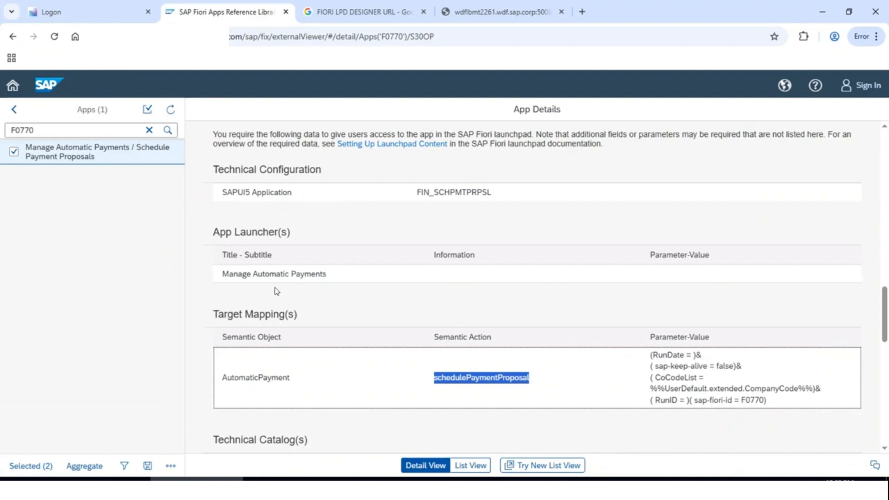
{"action": "double_click", "coordinate": [236, 379]}
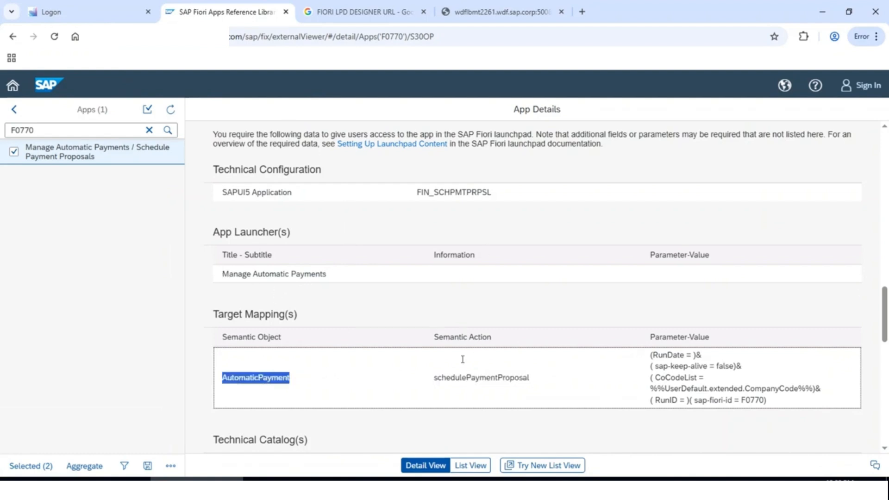
{"action": "left_click_drag", "start_coordinate": [437, 377], "coordinate": [569, 359]}
{"action": "scroll", "coordinate": [569, 360], "scroll_direction": "down", "scroll_amount": 3}
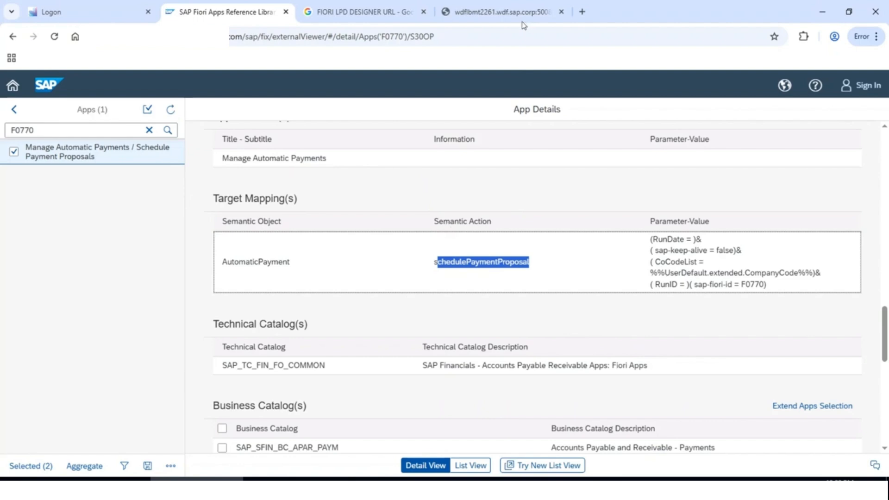
{"action": "scroll", "coordinate": [373, 217], "scroll_direction": "up", "scroll_amount": 3}
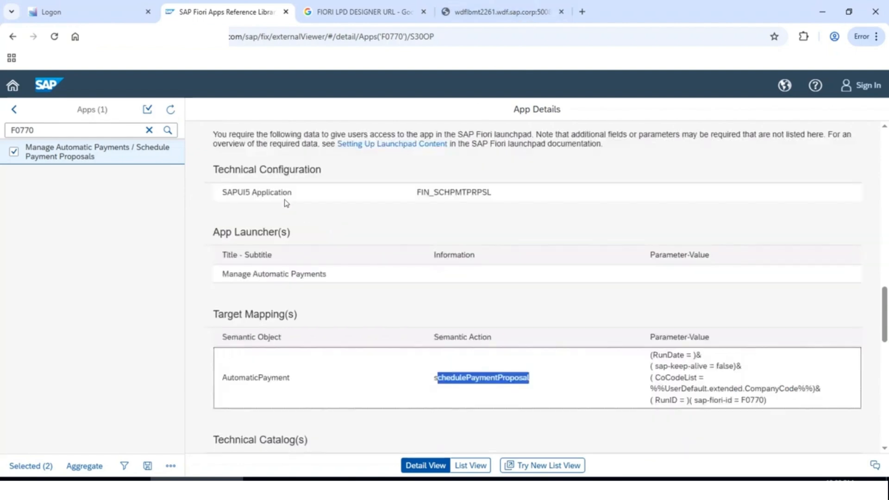
{"action": "scroll", "coordinate": [271, 234], "scroll_direction": "up", "scroll_amount": 3}
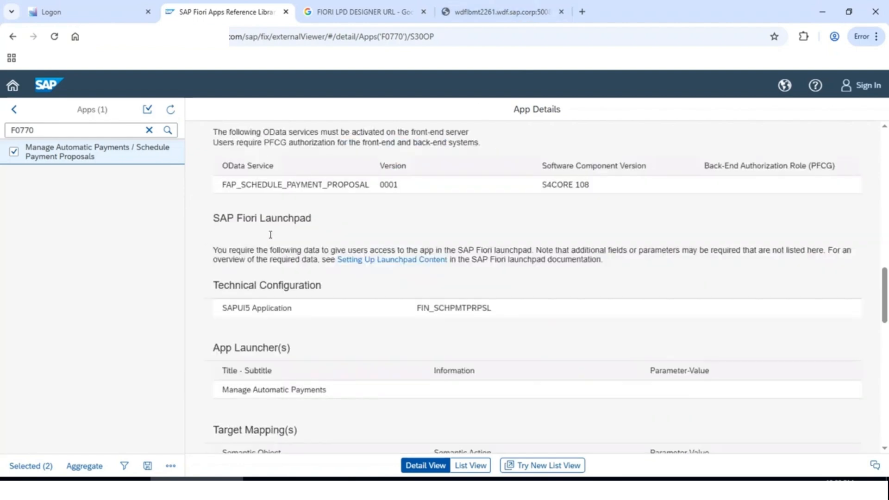
{"action": "scroll", "coordinate": [271, 234], "scroll_direction": "down", "scroll_amount": 3}
Step: Return to the designer and create a reference of the Manage Automatic Payments tile in catalog ZTC_CUSTOM_APP, copying the catalog ID from the Excel sheet
{"action": "left_click", "coordinate": [452, 15]}
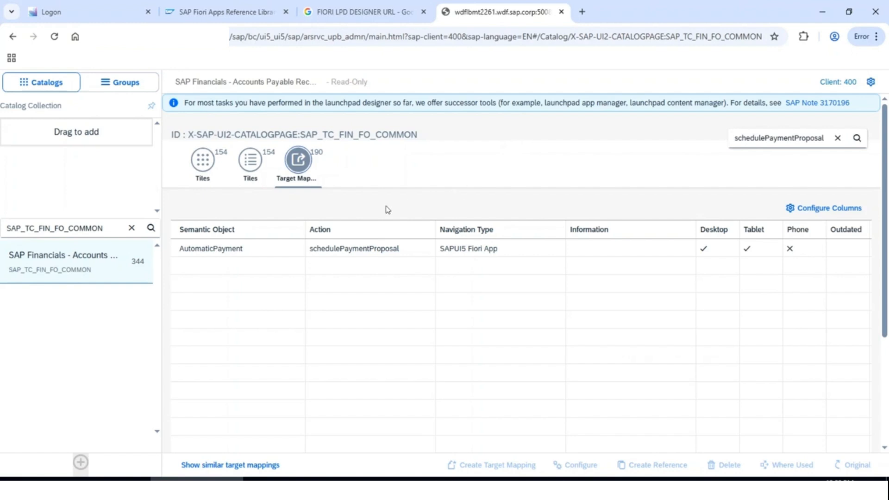
{"action": "left_click", "coordinate": [252, 169]}
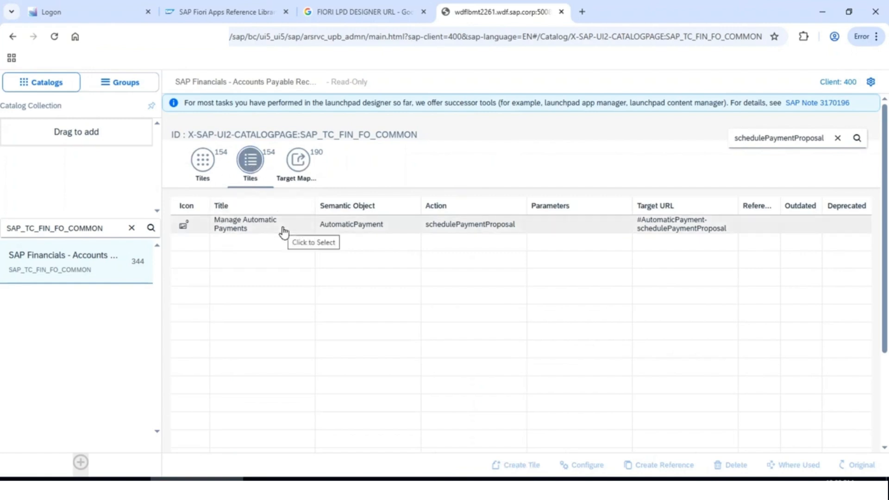
{"action": "left_click", "coordinate": [284, 232]}
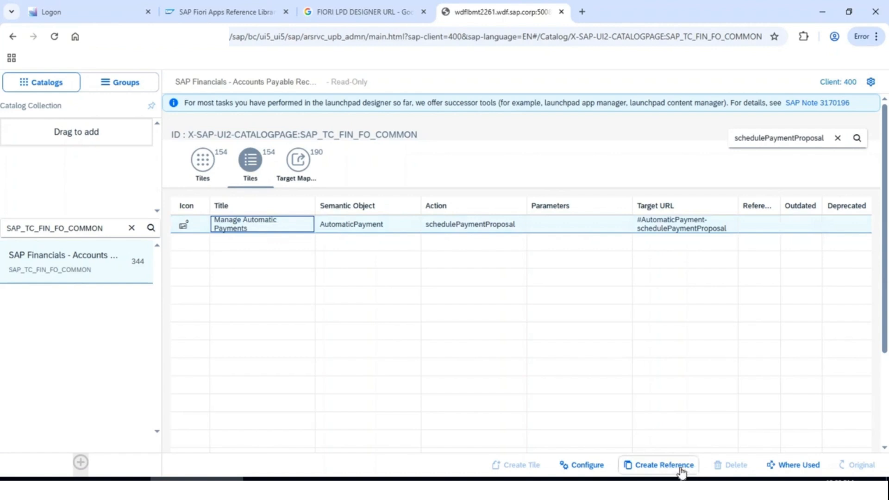
{"action": "left_click", "coordinate": [680, 471]}
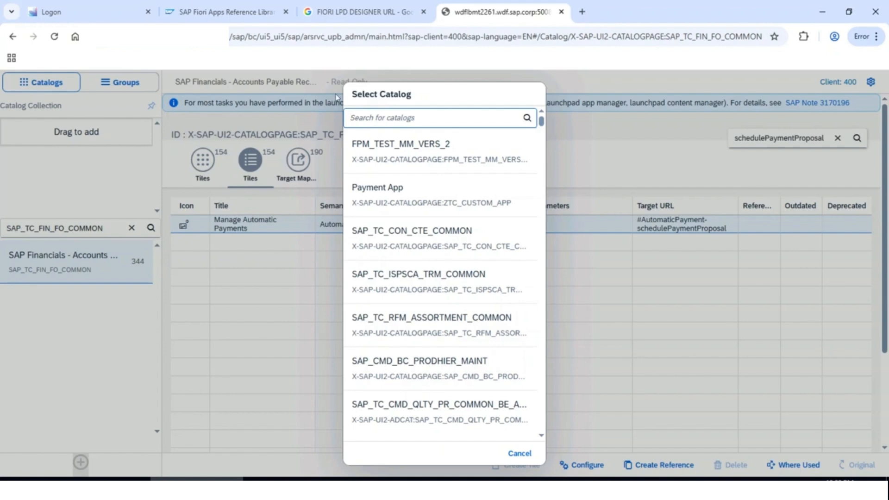
{"action": "left_click", "coordinate": [734, 488]}
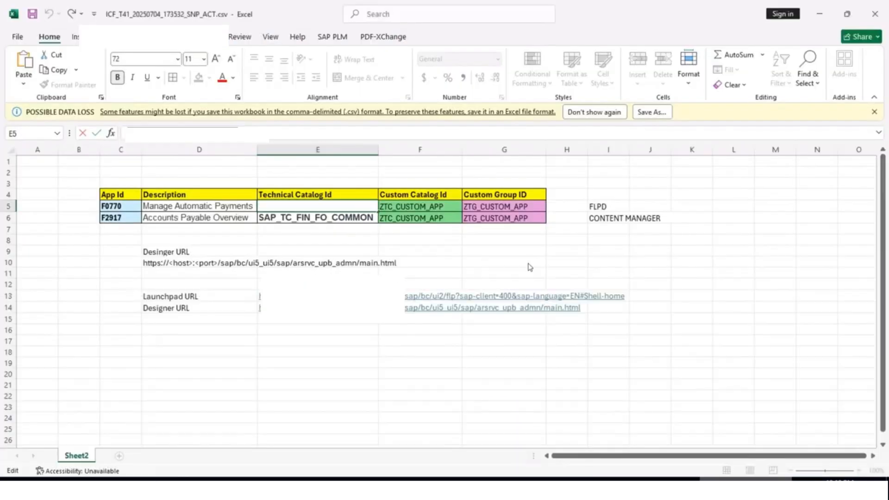
{"action": "left_click", "coordinate": [415, 208]}
{"action": "left_click_drag", "start_coordinate": [184, 132], "coordinate": [107, 128]}
{"action": "key", "text": "ctrl+c"}
{"action": "left_click", "coordinate": [819, 14]}
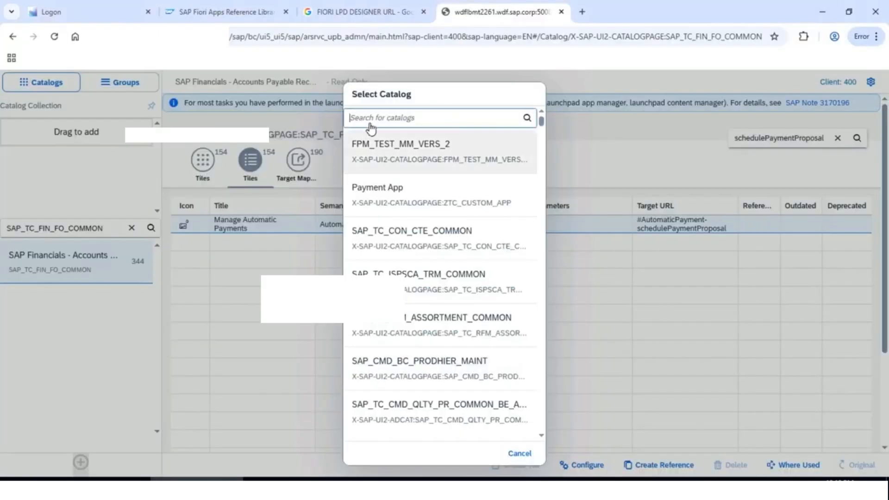
{"action": "key", "text": "ctrl+v"}
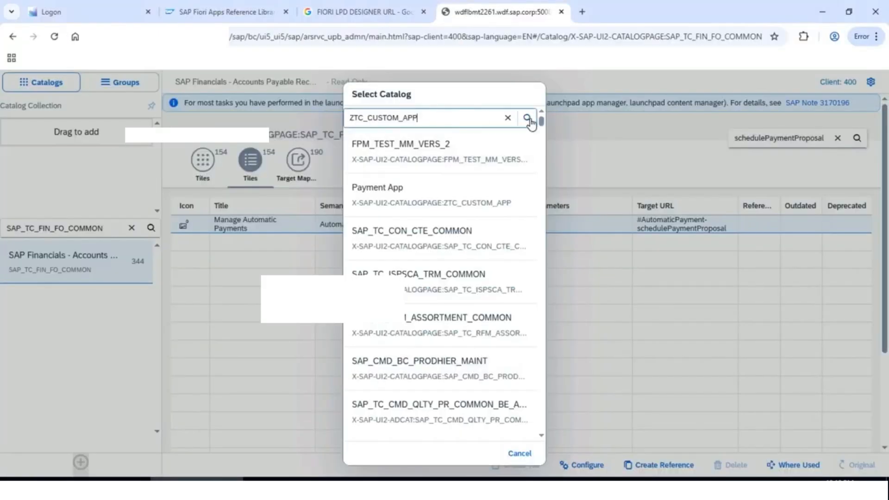
{"action": "left_click", "coordinate": [528, 119]}
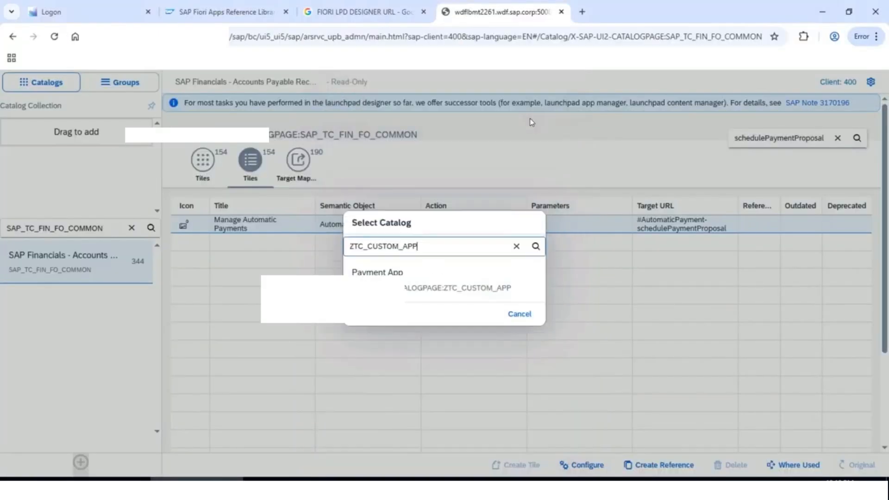
{"action": "left_click", "coordinate": [446, 288]}
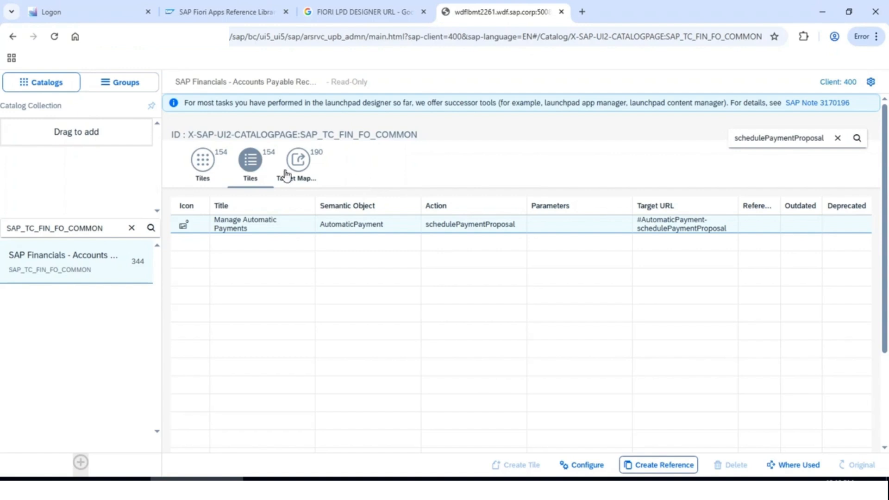
Step: Create a reference of the AutomaticPayment schedulePaymentProposal target mapping in the custom catalog ZTC_CUSTOM_APP
{"action": "left_click", "coordinate": [298, 161]}
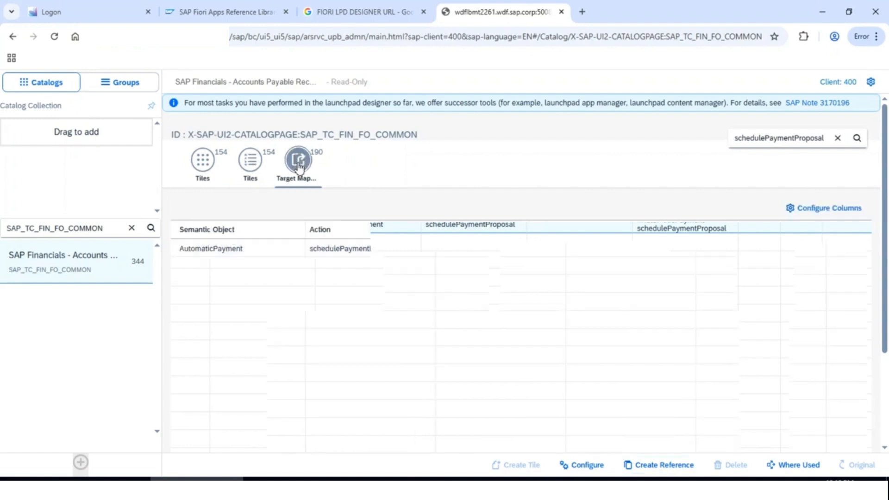
{"action": "left_click", "coordinate": [274, 251]}
{"action": "left_click", "coordinate": [643, 466]}
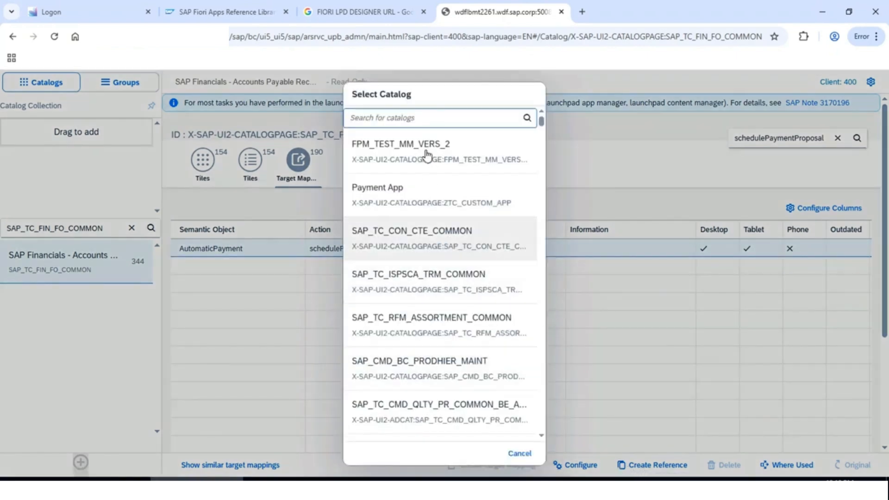
{"action": "key", "text": "ctrl+v"}
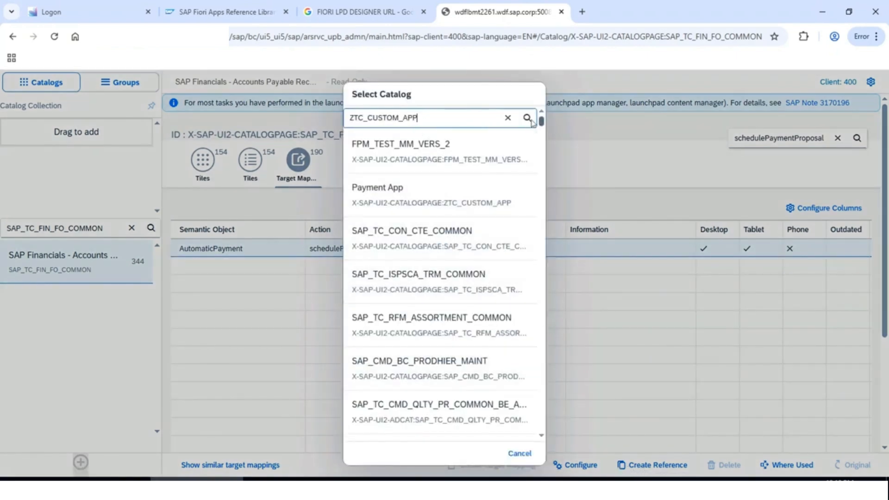
{"action": "left_click", "coordinate": [530, 120]}
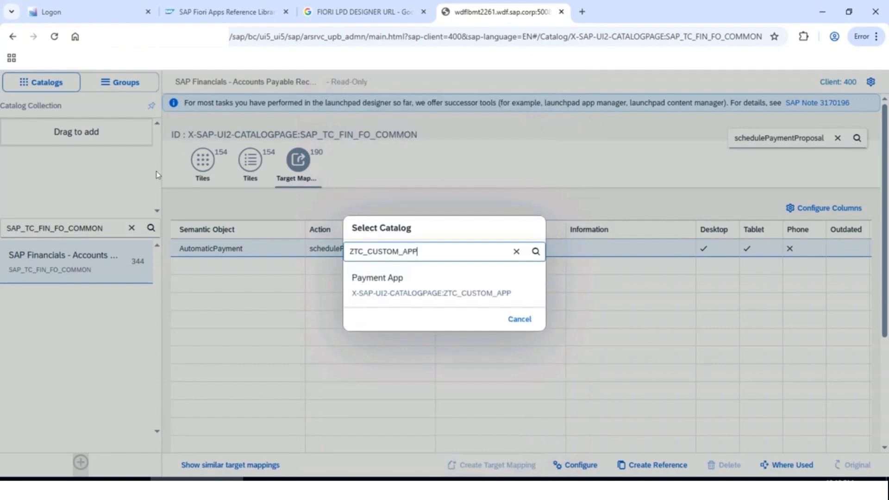
{"action": "left_click", "coordinate": [395, 296]}
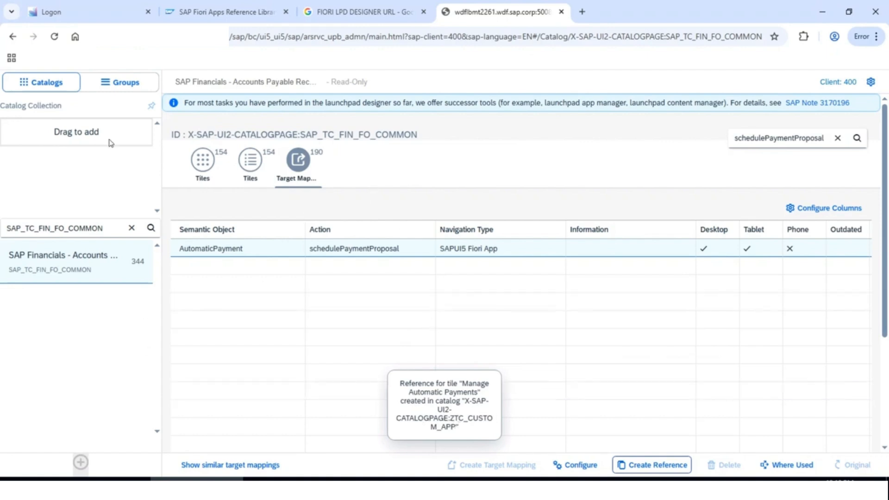
Step: Search the catalog collection for ZTC_CUSTOM_APP and open the Payment App catalog
{"action": "left_click", "coordinate": [85, 228]}
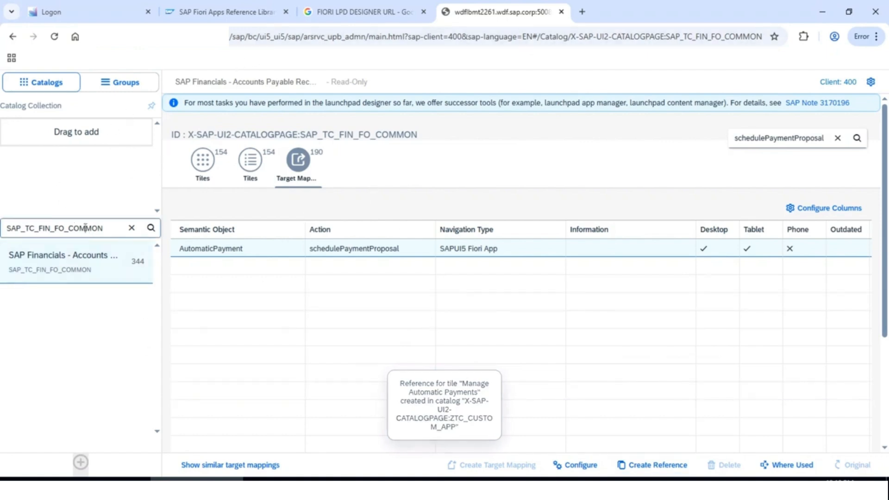
{"action": "double_click", "coordinate": [85, 228]}
{"action": "key", "text": "ctrl+v"}
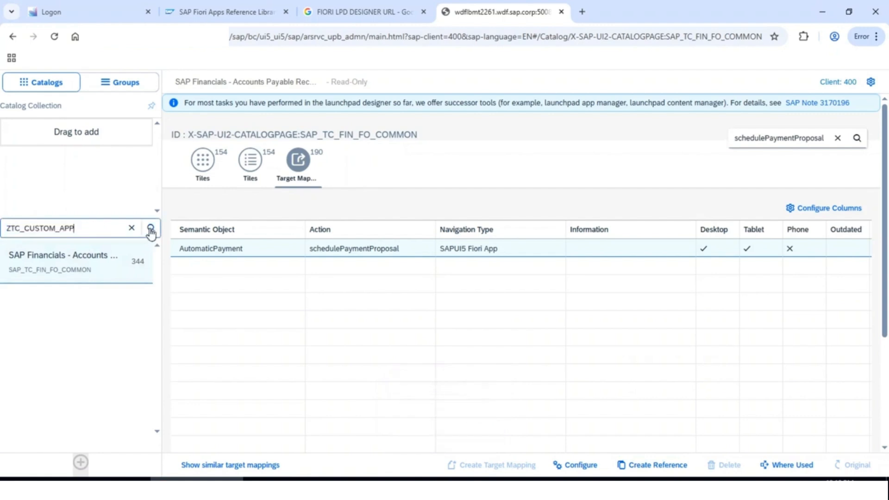
{"action": "left_click", "coordinate": [151, 229]}
{"action": "left_click", "coordinate": [64, 273]}
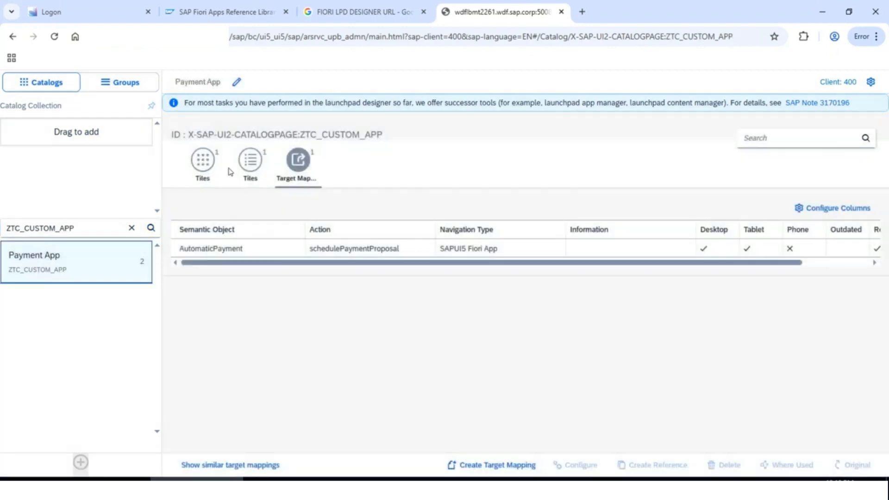
Step: Check the Payment App catalog's tiles and target mappings for the referenced Manage Automatic Payments app
{"action": "left_click", "coordinate": [202, 162]}
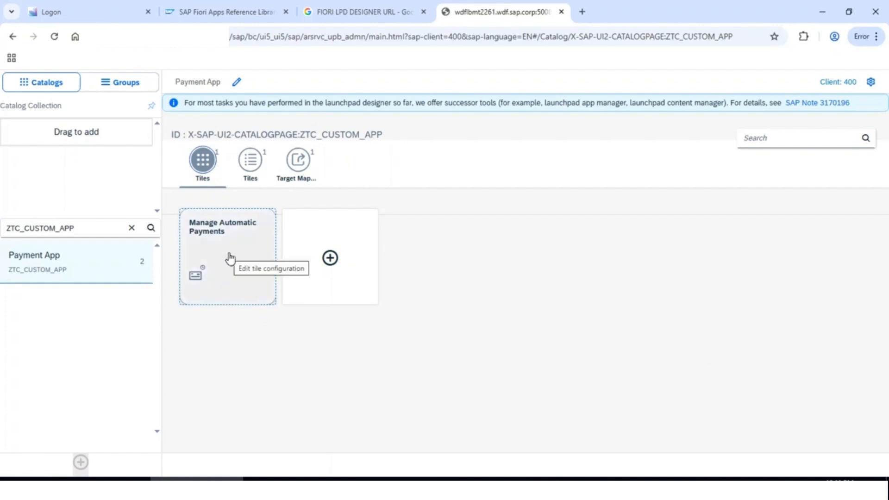
{"action": "left_click", "coordinate": [252, 164]}
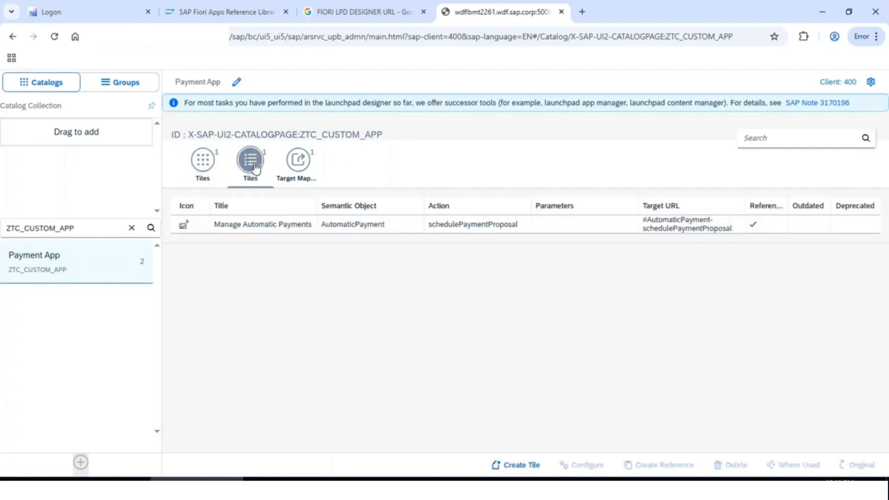
{"action": "left_click", "coordinate": [300, 163]}
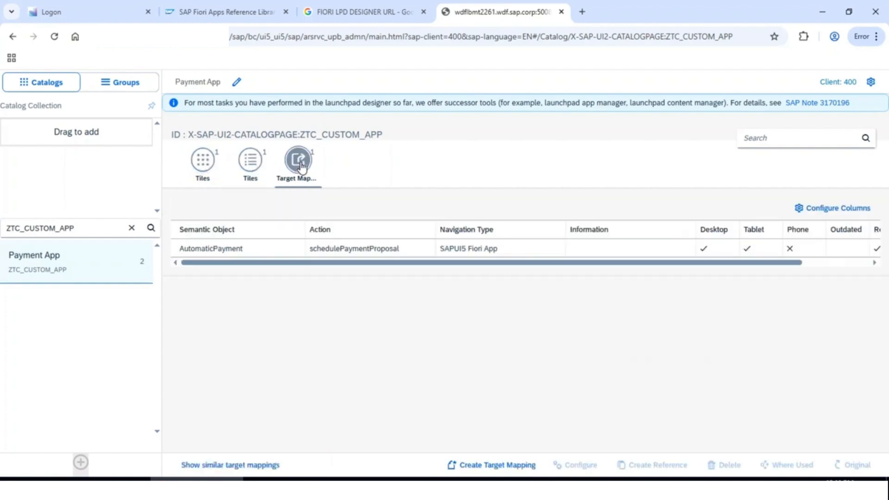
{"action": "left_click", "coordinate": [207, 160]}
Step: Inspect the Manage Automatic Payments reference tile's configuration, covering its title, icon, semantic object, action and target URL, and return to the catalog
{"action": "left_click", "coordinate": [250, 166]}
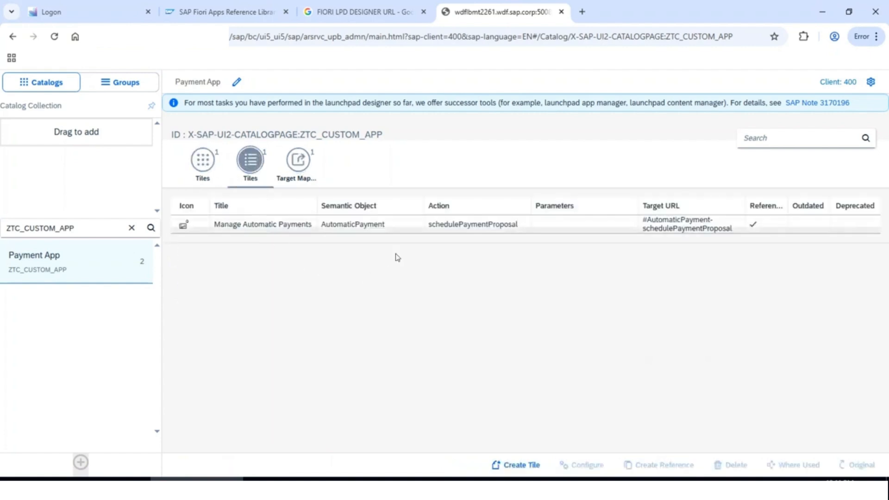
{"action": "left_click", "coordinate": [418, 232]}
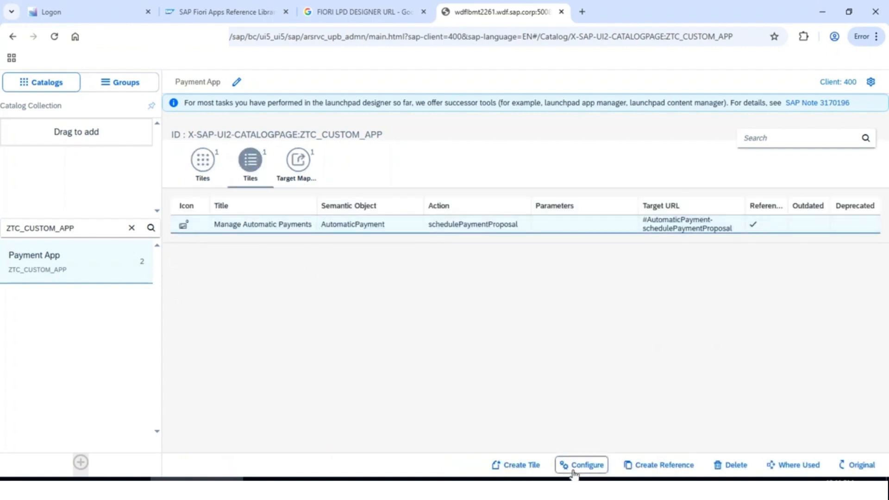
{"action": "left_click", "coordinate": [569, 465]}
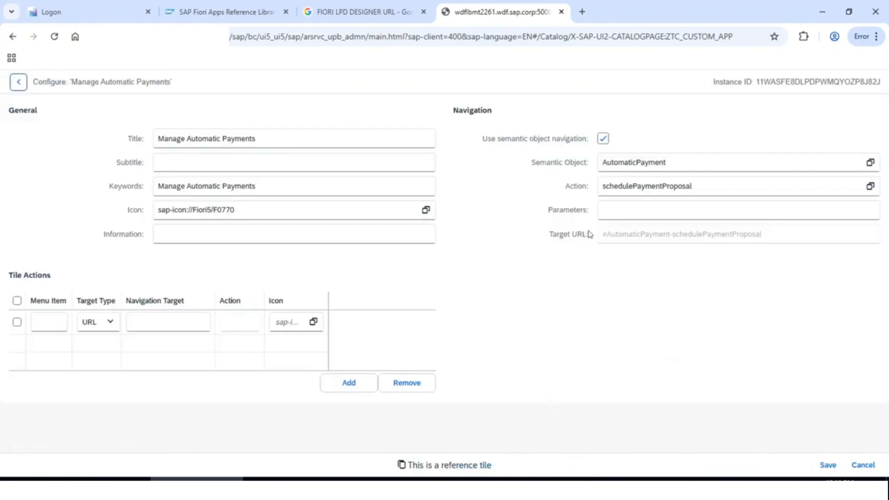
{"action": "left_click", "coordinate": [163, 143]}
{"action": "left_click_drag", "start_coordinate": [158, 139], "coordinate": [279, 138]}
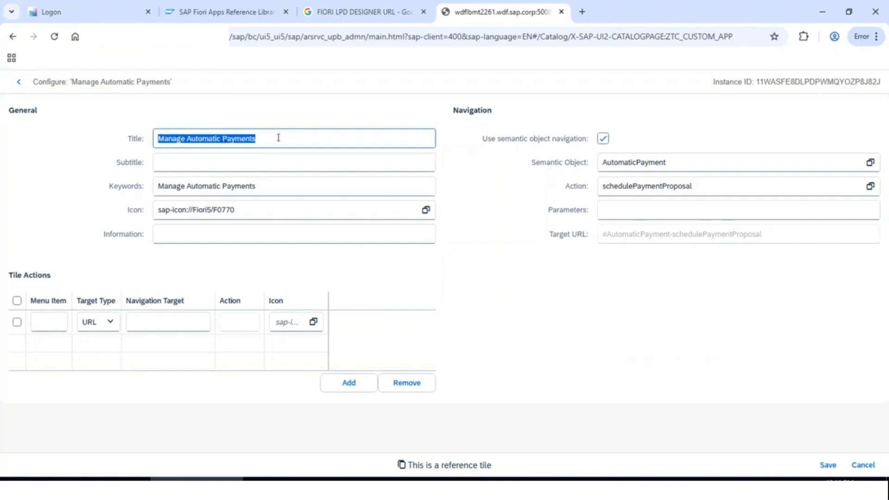
{"action": "left_click", "coordinate": [258, 144]}
{"action": "left_click", "coordinate": [211, 163]}
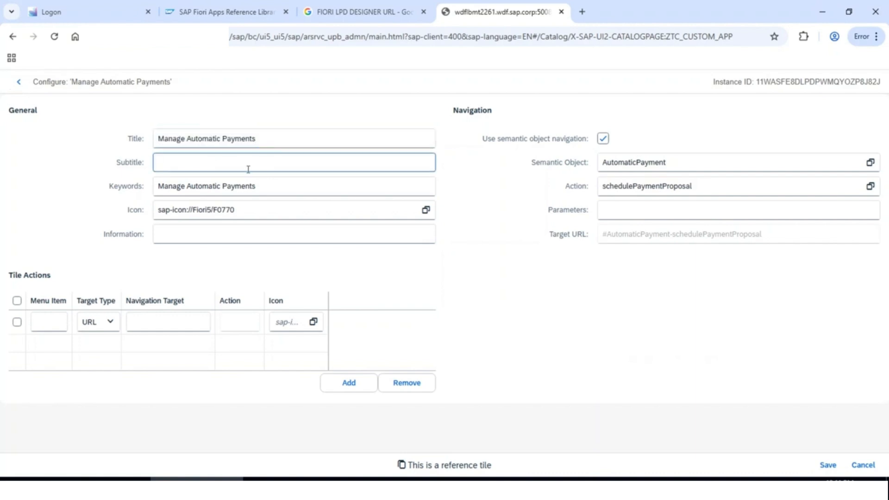
{"action": "left_click_drag", "start_coordinate": [270, 187], "coordinate": [260, 213]}
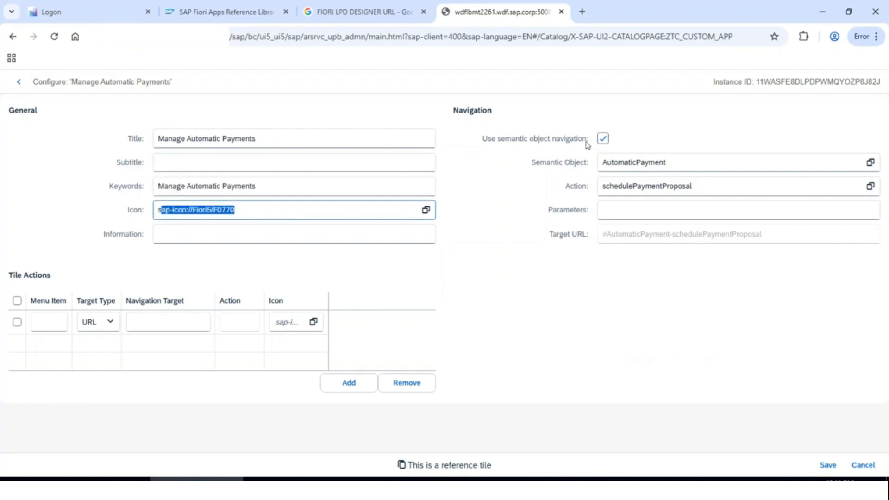
{"action": "left_click_drag", "start_coordinate": [680, 163], "coordinate": [582, 163]}
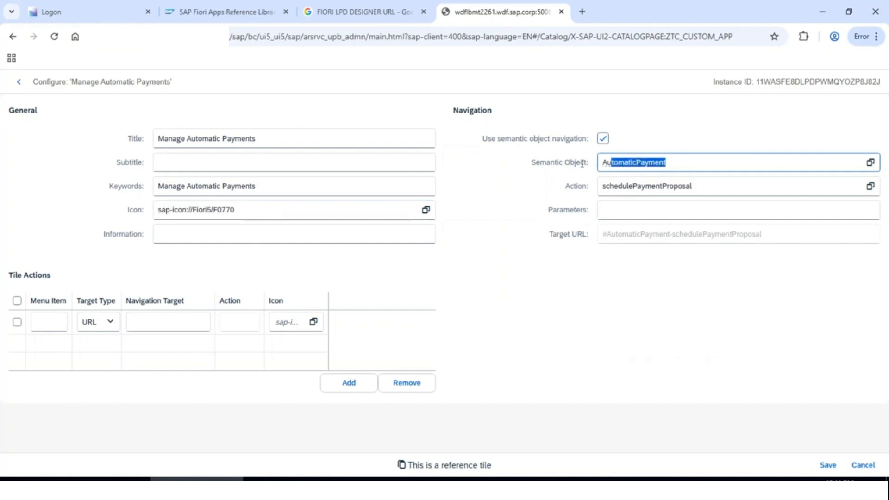
{"action": "left_click_drag", "start_coordinate": [713, 186], "coordinate": [569, 190]}
{"action": "left_click_drag", "start_coordinate": [763, 235], "coordinate": [601, 236]}
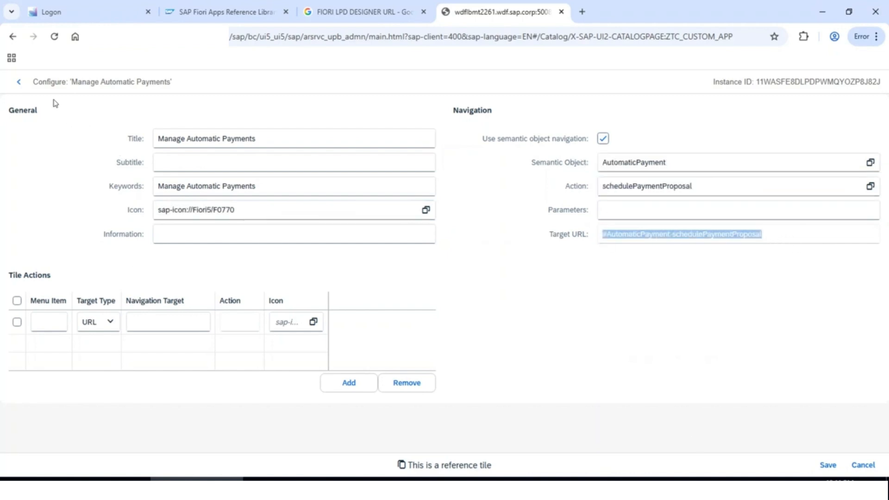
{"action": "left_click", "coordinate": [17, 84]}
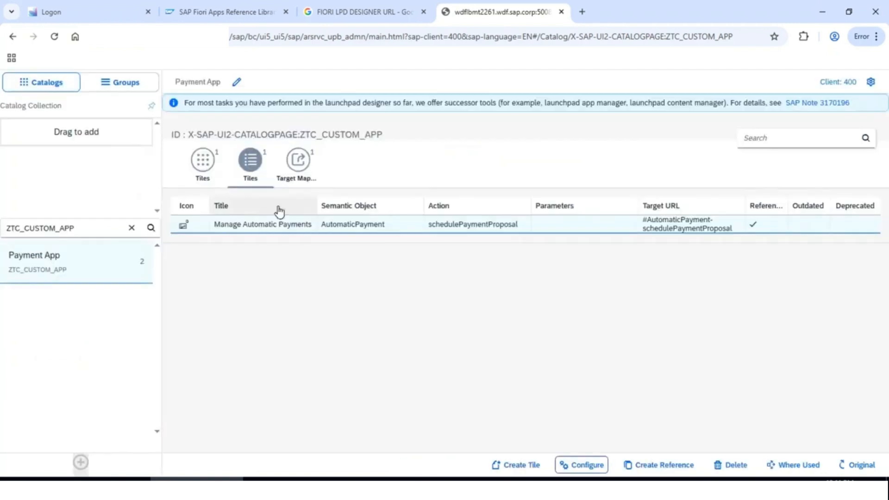
Step: Inspect the AutomaticPayment target mapping's configuration, covering its application type, title, URL, ID and parameters, and return to the Payment App catalog
{"action": "left_click", "coordinate": [299, 161]}
{"action": "left_click", "coordinate": [376, 249]}
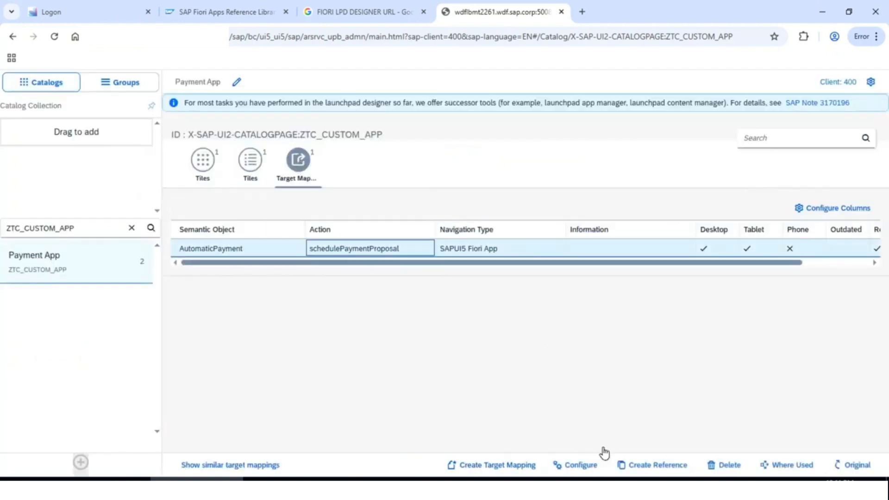
{"action": "left_click", "coordinate": [576, 465]}
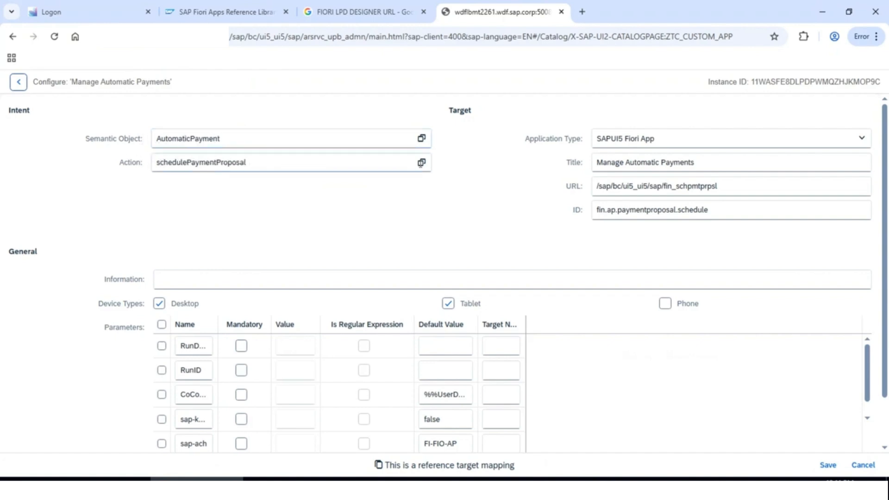
{"action": "left_click", "coordinate": [861, 138]}
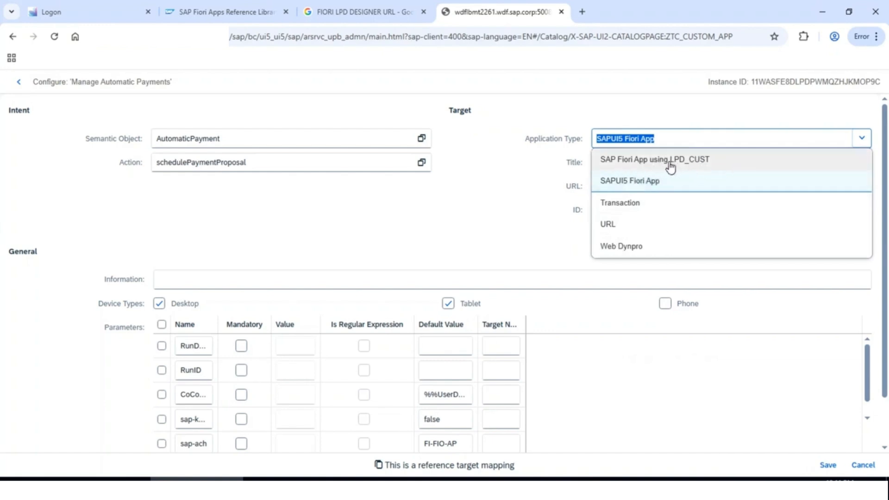
{"action": "left_click", "coordinate": [533, 173]}
{"action": "left_click_drag", "start_coordinate": [600, 161], "coordinate": [730, 161]}
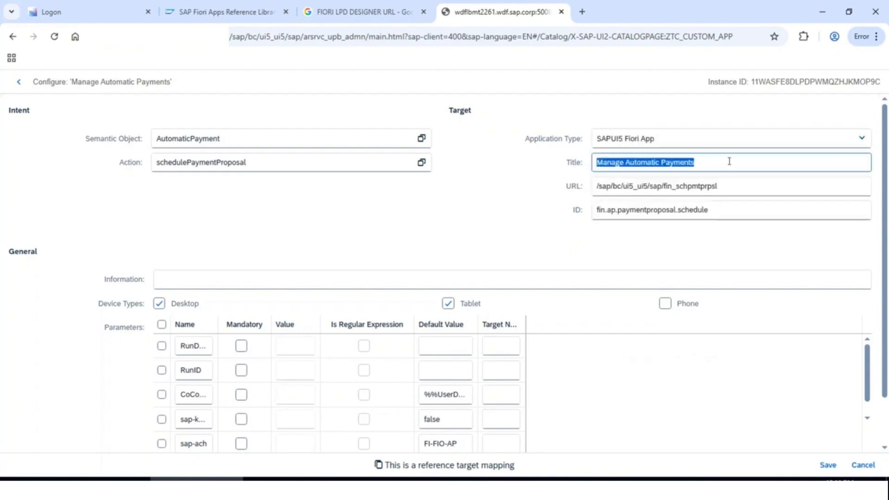
{"action": "left_click_drag", "start_coordinate": [603, 187], "coordinate": [540, 223]}
{"action": "scroll", "coordinate": [515, 227], "scroll_direction": "down", "scroll_amount": 1}
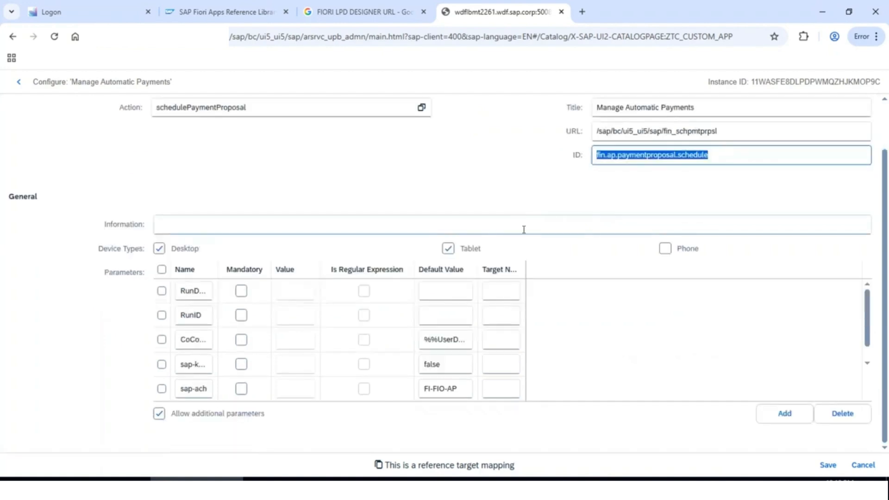
{"action": "scroll", "coordinate": [515, 224], "scroll_direction": "up", "scroll_amount": 1}
{"action": "left_click", "coordinate": [828, 465]}
{"action": "left_click", "coordinate": [574, 299]}
{"action": "left_click", "coordinate": [18, 82]}
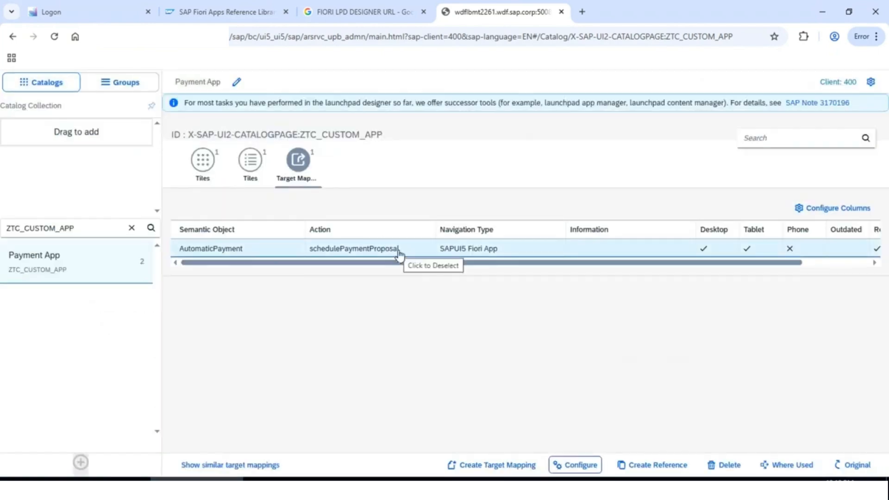
Step: Create a group titled Payment App with the ID ZTG_CUSTOM_APP, leaving user personalization enabled
{"action": "left_click", "coordinate": [112, 88]}
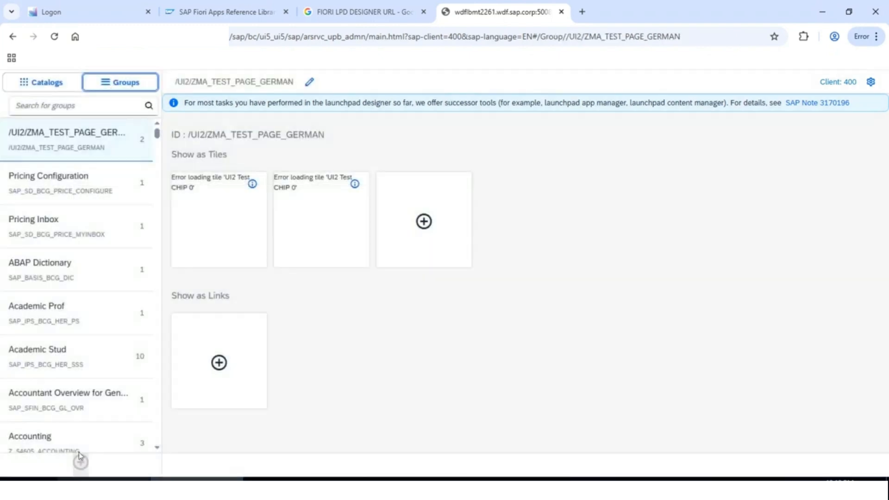
{"action": "left_click", "coordinate": [80, 461]}
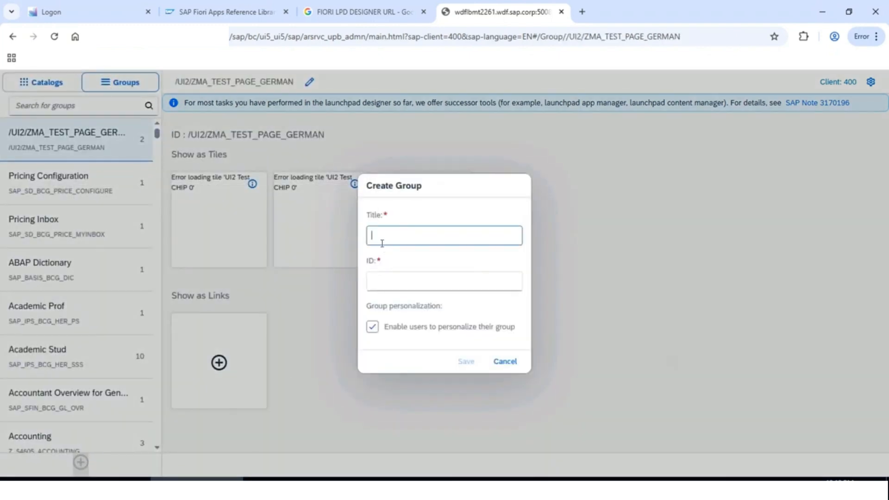
{"action": "type", "text": "Payem"}
{"action": "type", "text": "men"}
{"action": "type", "text": "t App"}
{"action": "key", "text": "Tab"}
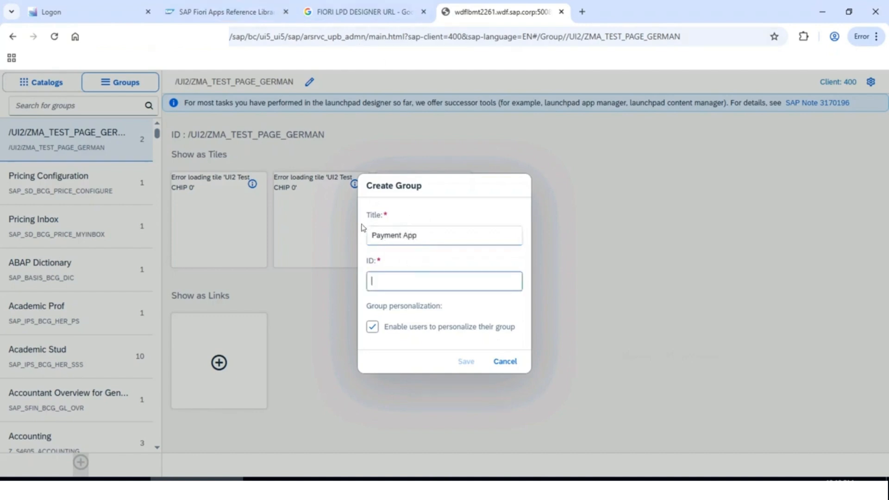
{"action": "type", "text": "ZTG_CUSTOM_APP"}
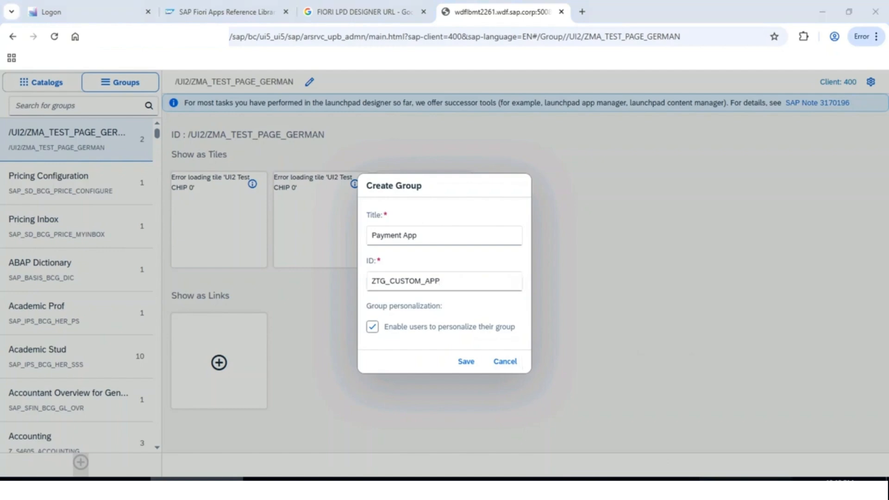
{"action": "key", "text": "alt+Tab"}
{"action": "key", "text": "alt+Tab"}
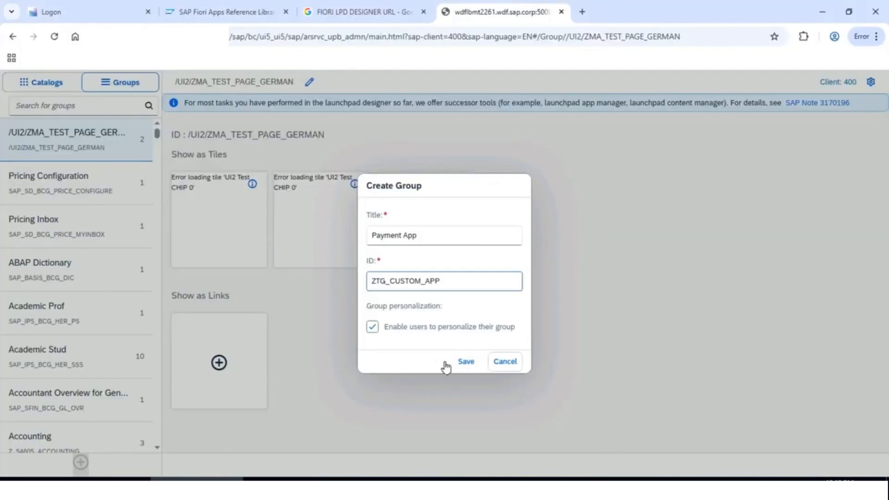
{"action": "left_click", "coordinate": [474, 368]}
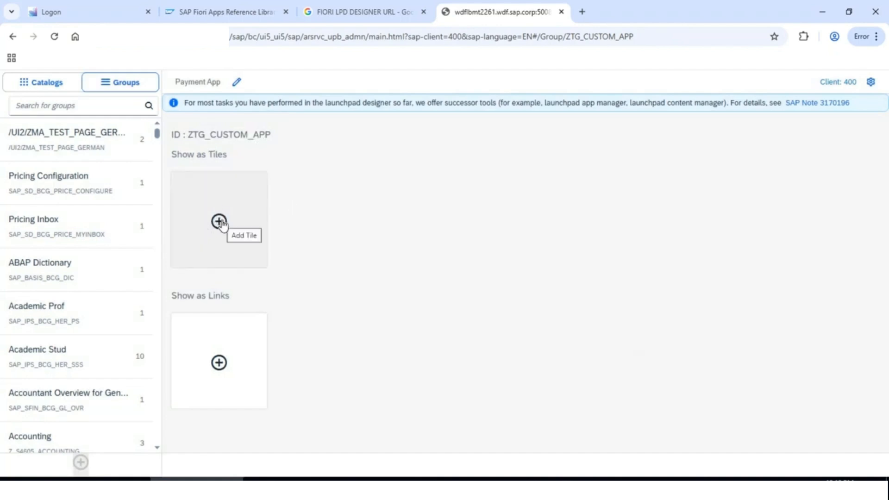
Step: Add the Manage Automatic Payments tile from the ZTC_CUSTOM_APP catalog to the Payment App group and return to the group
{"action": "left_click", "coordinate": [218, 221]}
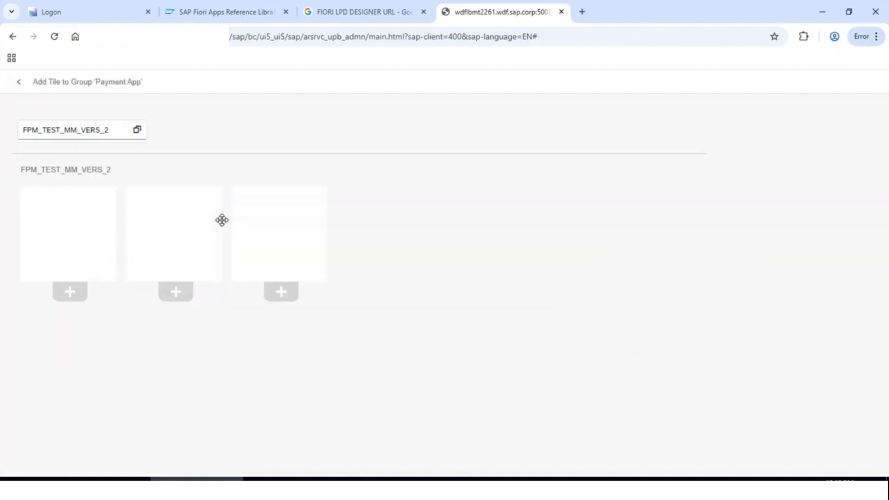
{"action": "left_click", "coordinate": [136, 131]}
{"action": "left_click", "coordinate": [383, 117]}
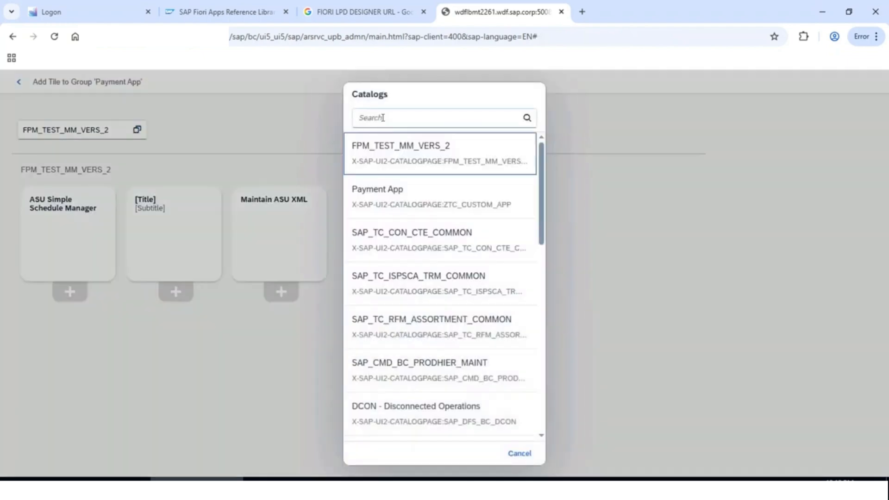
{"action": "type", "text": "ZTC_CUSTOM_APP"}
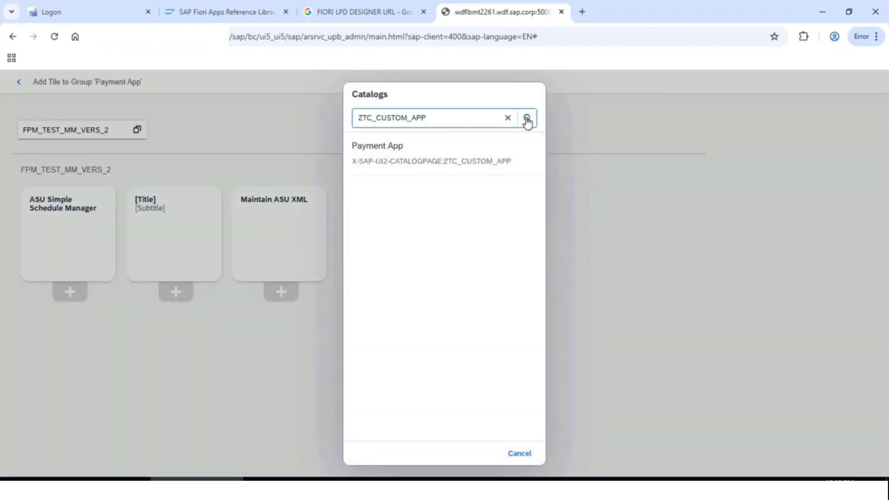
{"action": "left_click", "coordinate": [406, 162]}
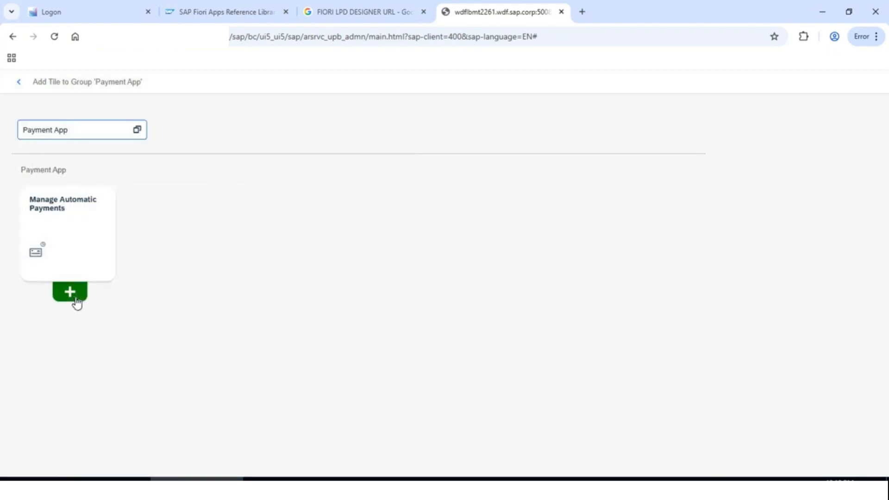
{"action": "left_click", "coordinate": [70, 291]}
{"action": "left_click", "coordinate": [19, 83]}
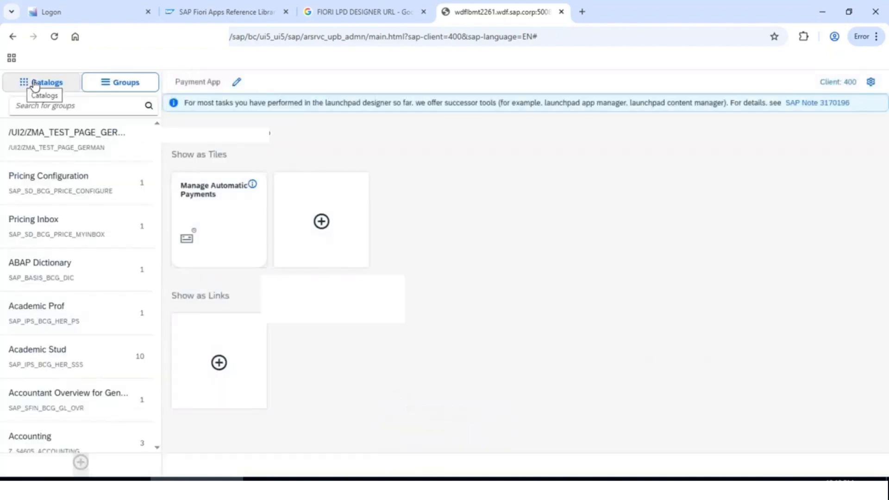
Step: Review the custom catalog and group IDs in the Excel app list, and look at the launchpad logon page alongside the designer
{"action": "left_click", "coordinate": [41, 83]}
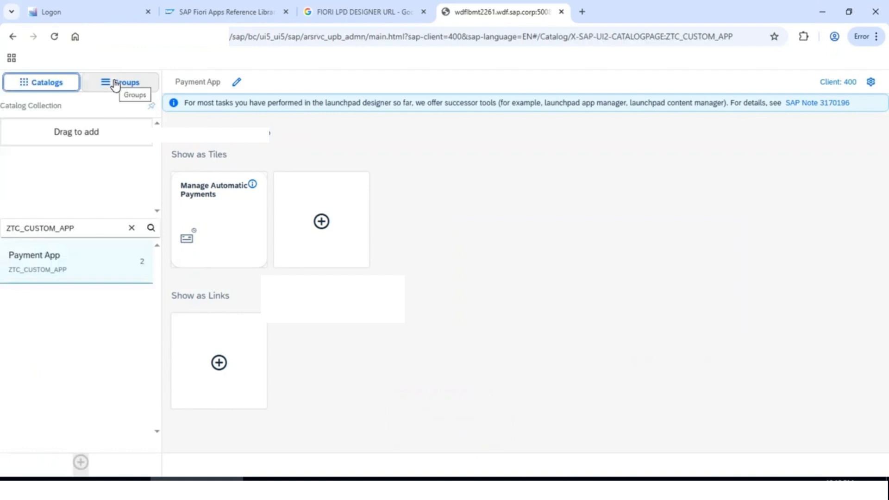
{"action": "left_click", "coordinate": [723, 481]}
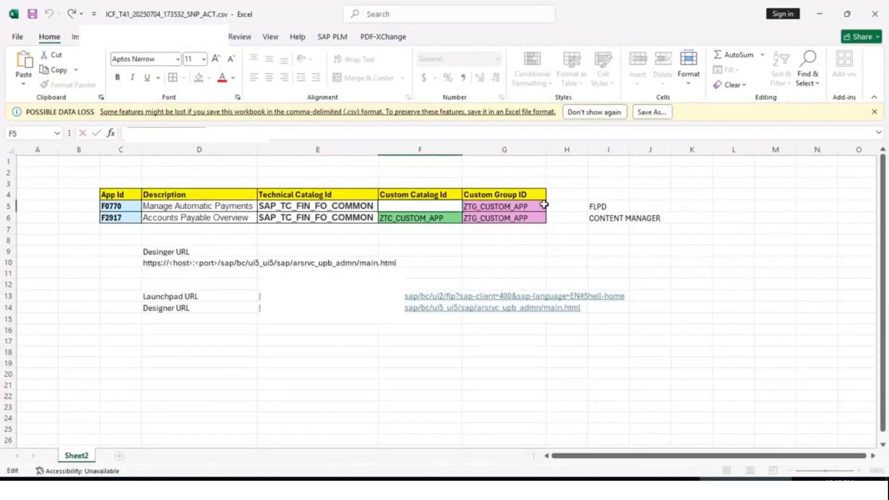
{"action": "left_click", "coordinate": [722, 484]}
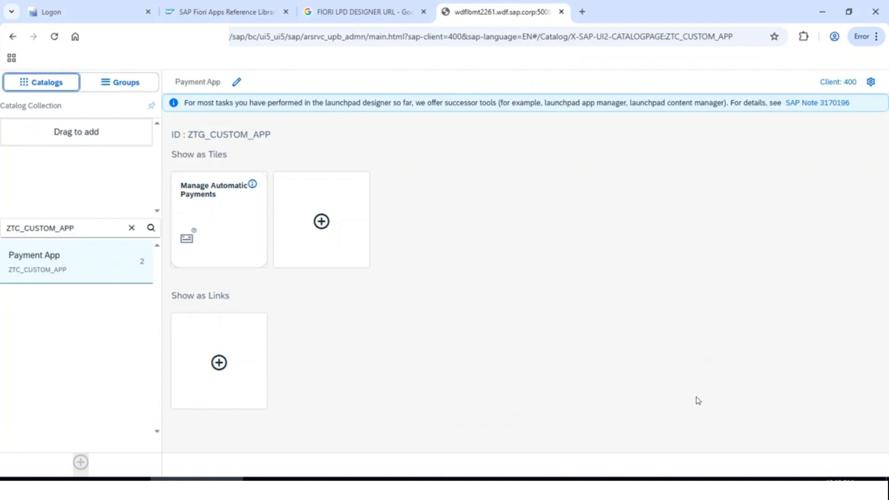
{"action": "left_click", "coordinate": [84, 19]}
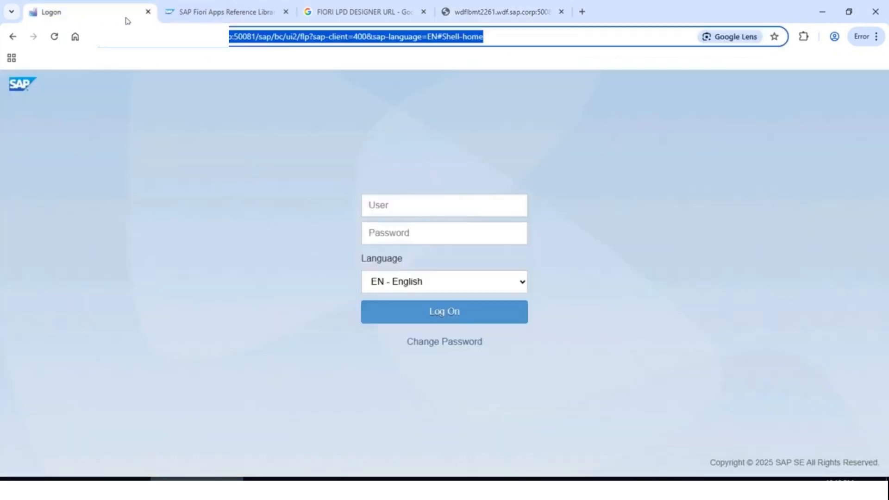
{"action": "left_click", "coordinate": [431, 198]}
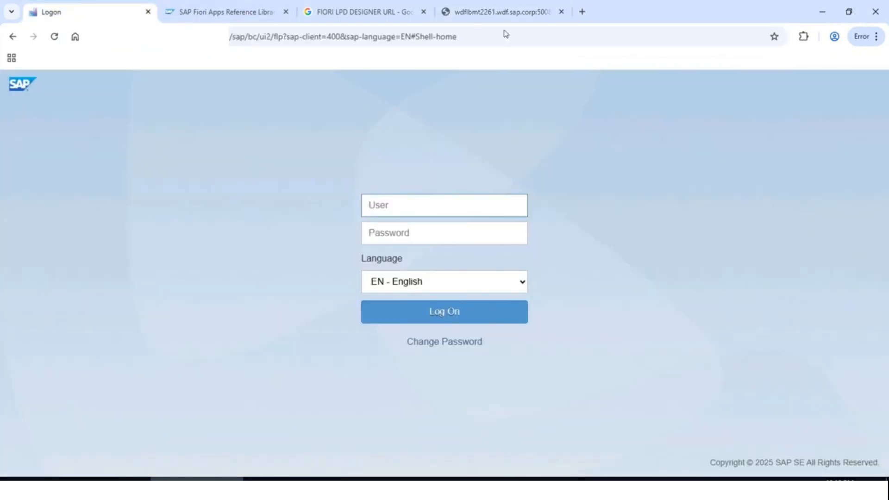
{"action": "left_click", "coordinate": [528, 12]}
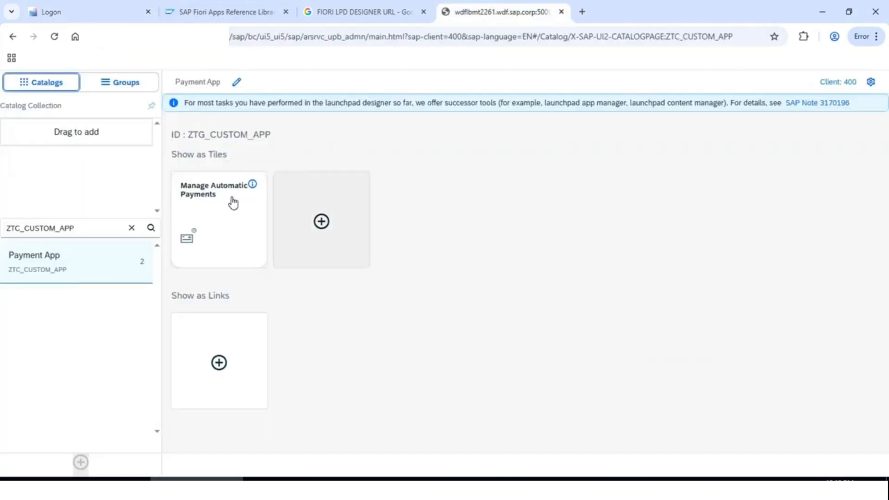
{"action": "left_click", "coordinate": [90, 19]}
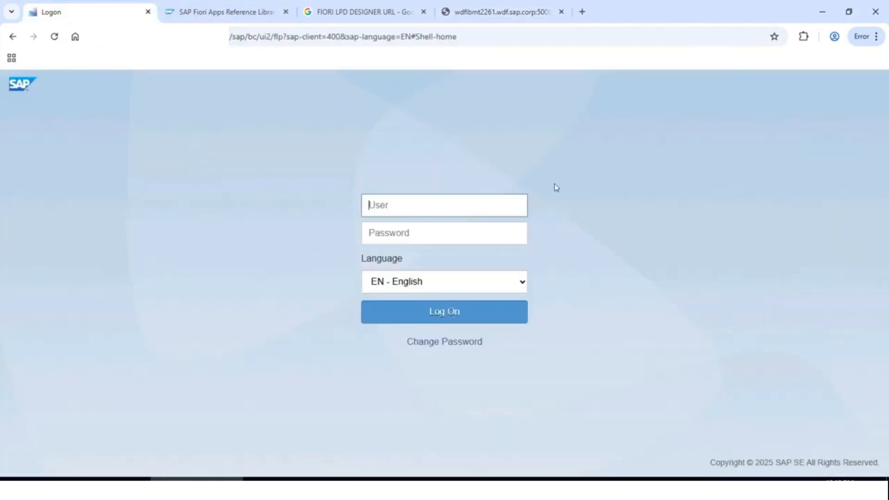
{"action": "left_click", "coordinate": [525, 14]}
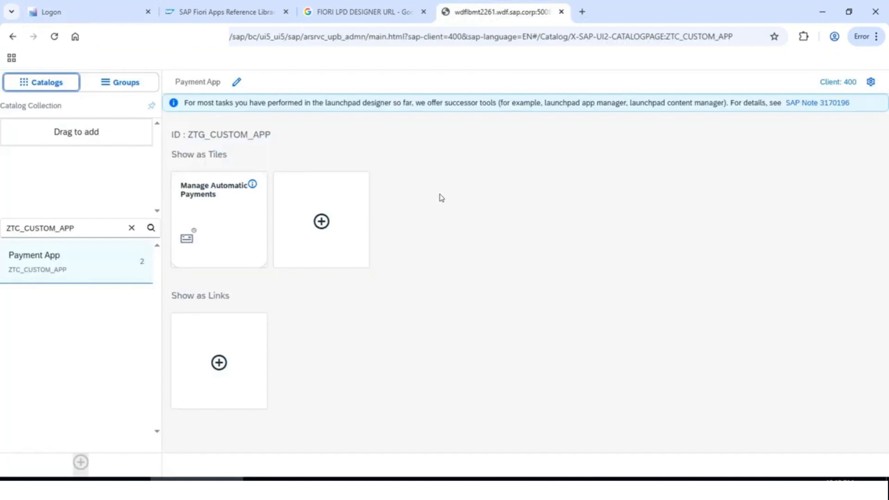
Step: Copy the OData service name FAP_SCHEDULE_PAYMENT_PROPOSAL from the F0770 details in the SAP Fiori Apps Reference Library
{"action": "left_click", "coordinate": [227, 12]}
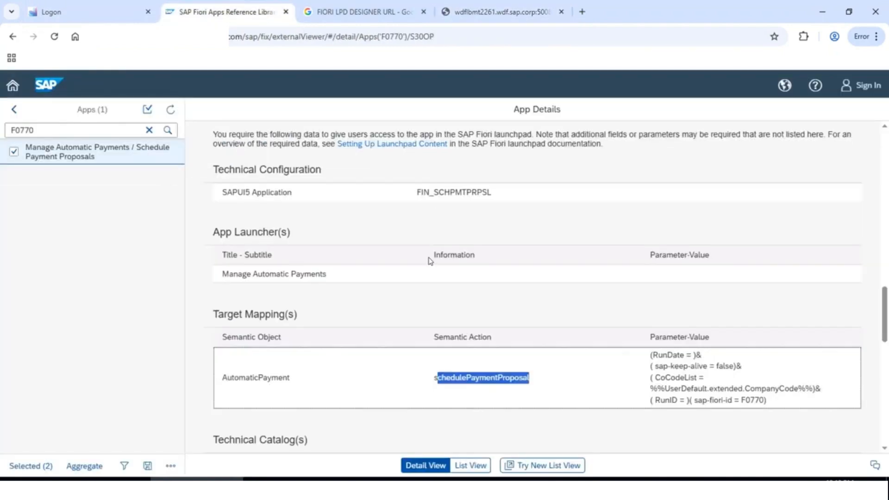
{"action": "scroll", "coordinate": [371, 338], "scroll_direction": "up", "scroll_amount": 3}
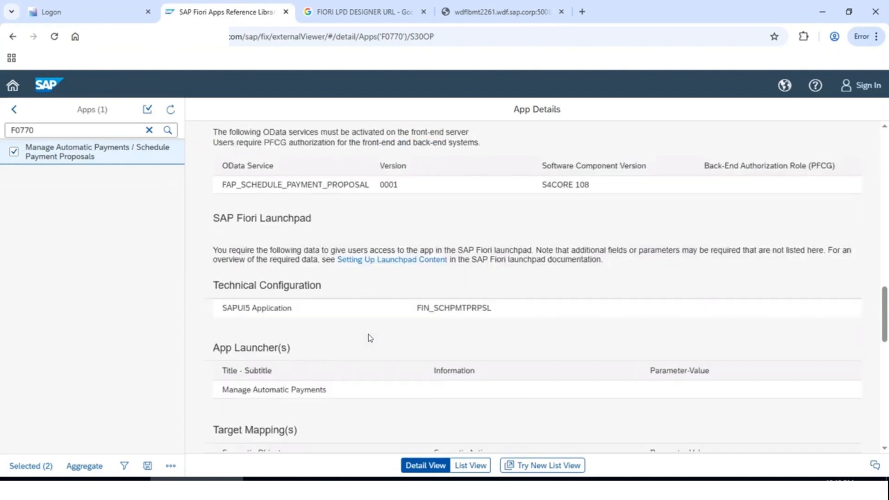
{"action": "double_click", "coordinate": [293, 186]}
{"action": "key", "text": "ctrl+c"}
{"action": "scroll", "coordinate": [409, 233], "scroll_direction": "up", "scroll_amount": 3}
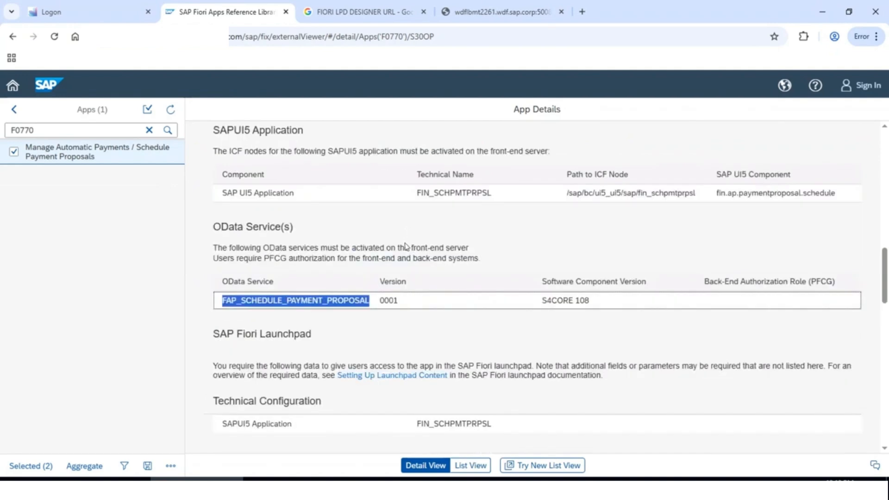
Step: Switch to the SAP GUI Task Manager and generate a task list run for SAP_GATEWAY_ACTIVATE_ODATA_SERV
{"action": "left_click", "coordinate": [289, 479]}
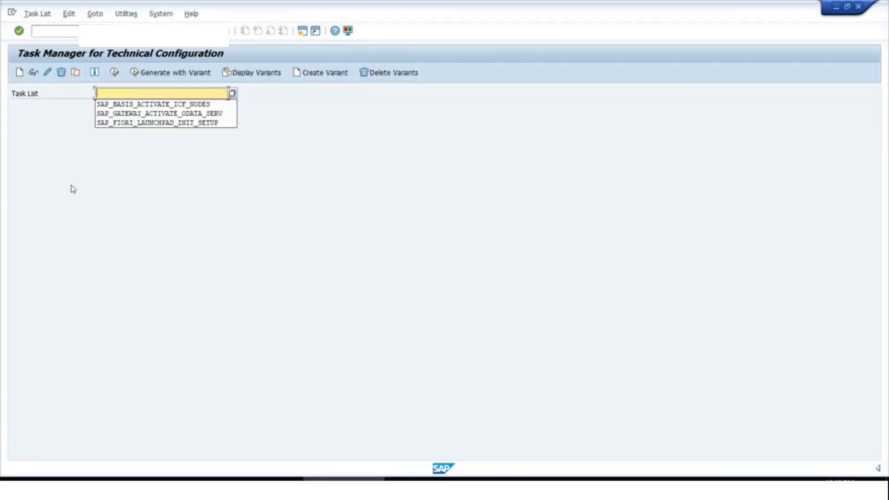
{"action": "left_click", "coordinate": [158, 115]}
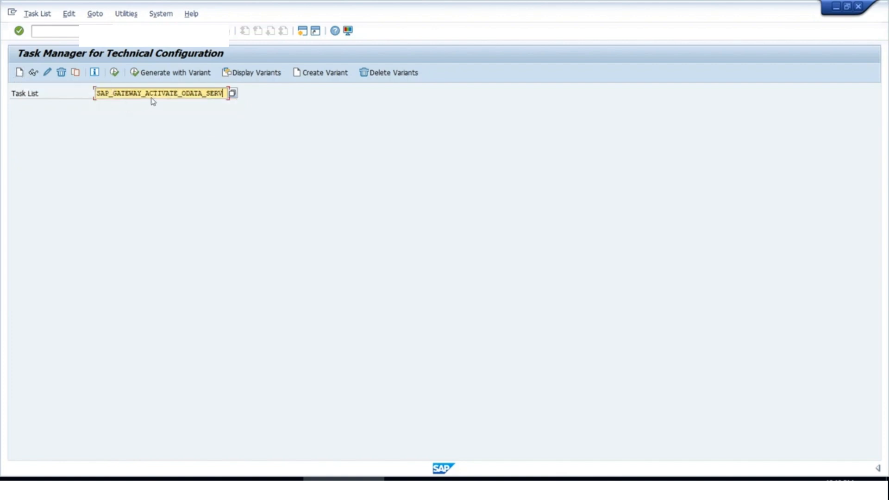
{"action": "left_click", "coordinate": [113, 74]}
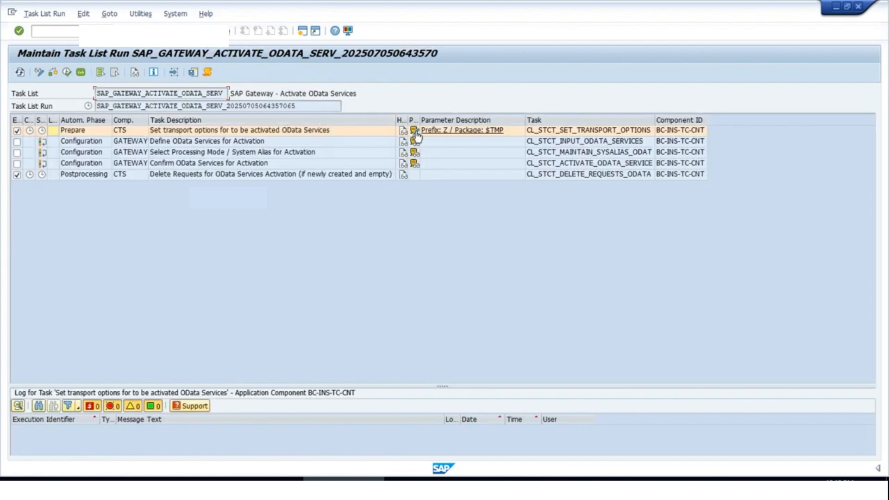
Step: Set the package to ZFIORI in the task's transport options for OData services, save the variant and return to the task list run
{"action": "left_click", "coordinate": [415, 133]}
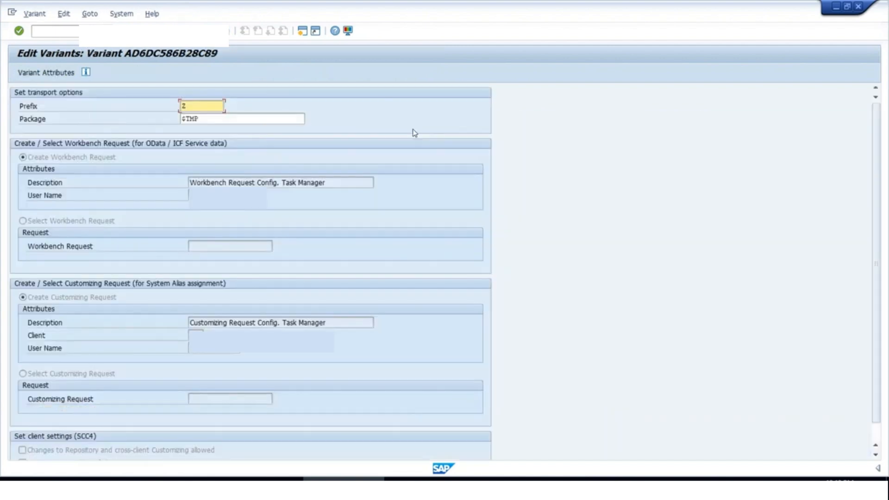
{"action": "left_click", "coordinate": [204, 120]}
{"action": "key", "text": "shift+Home"}
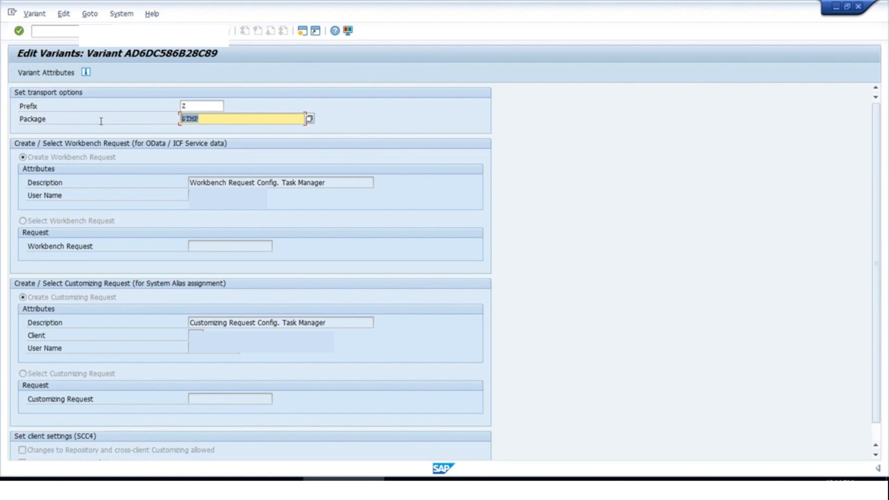
{"action": "type", "text": "ZFIORI"}
{"action": "key", "text": "Return"}
{"action": "scroll", "coordinate": [210, 365], "scroll_direction": "down", "scroll_amount": 1}
{"action": "key", "text": "ctrl+s"}
{"action": "left_click", "coordinate": [154, 31]}
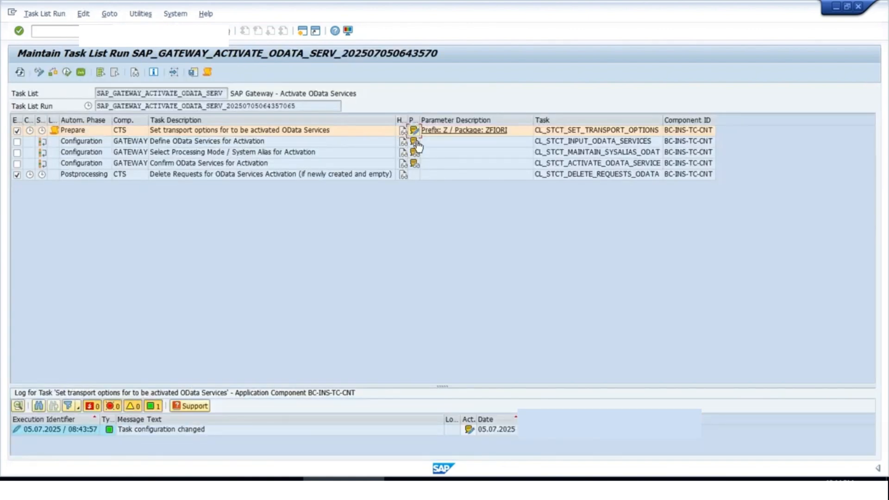
Step: Leave the task list run and open the Activate and Maintain Services transaction
{"action": "left_click", "coordinate": [66, 28]}
{"action": "type", "text": "/NSERVICE"}
{"action": "key", "text": "Return"}
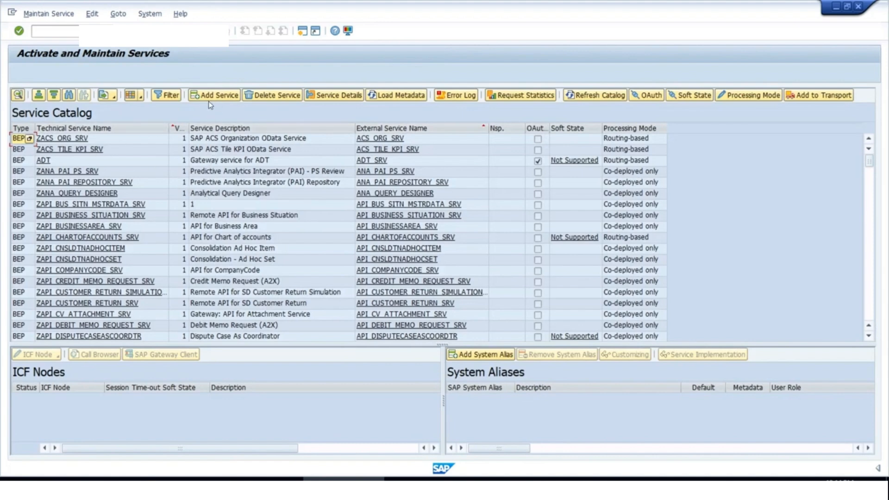
Step: Look up the co-deployed backend service FAP_SCHEDULE_PAYMENT_PROPOSAL among the services available to add, and return to the service catalog
{"action": "left_click", "coordinate": [214, 98]}
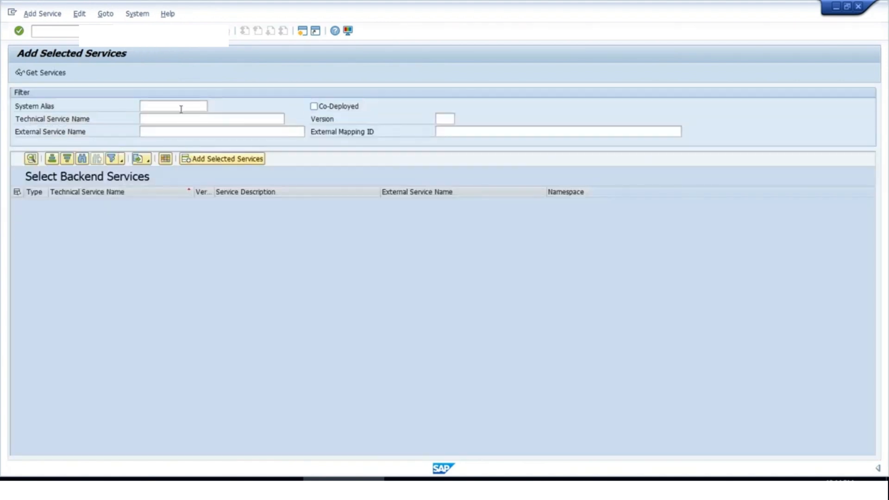
{"action": "left_click", "coordinate": [208, 116]}
{"action": "key", "text": "ctrl+v"}
{"action": "left_click", "coordinate": [32, 77]}
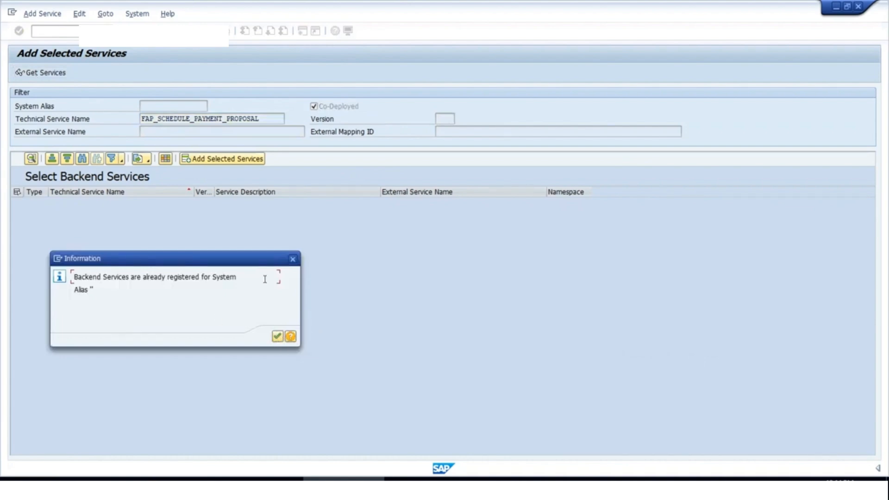
{"action": "key", "text": "Return"}
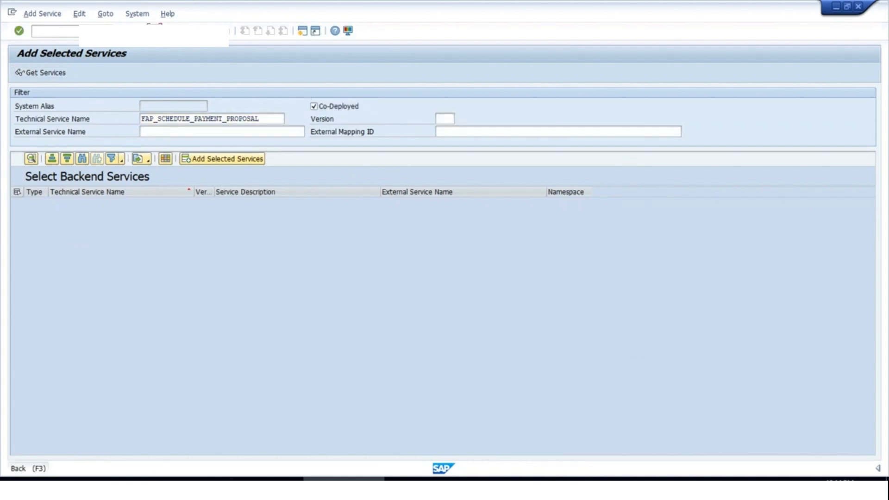
{"action": "key", "text": "F3"}
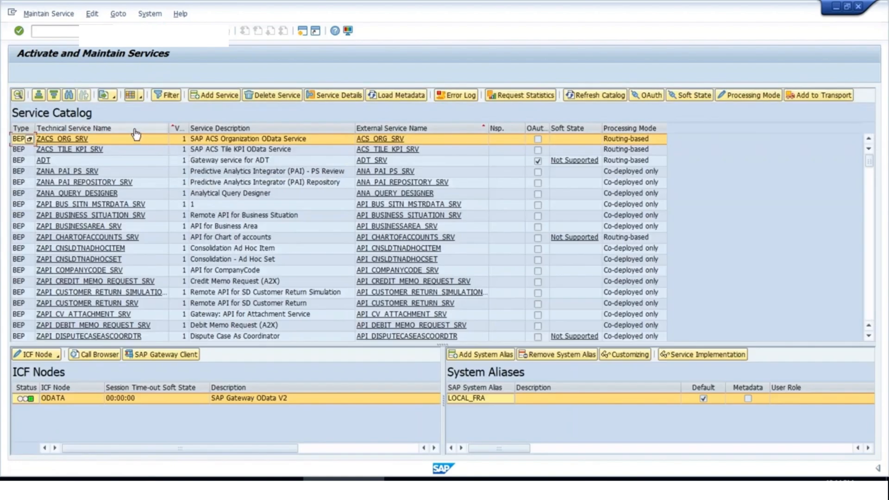
Step: Find the FAP_SCHEDULE_PAYMENT_PROPOSAL service in the catalog's Technical Service Name column, using a wildcard in place of the leading F
{"action": "left_click", "coordinate": [133, 129]}
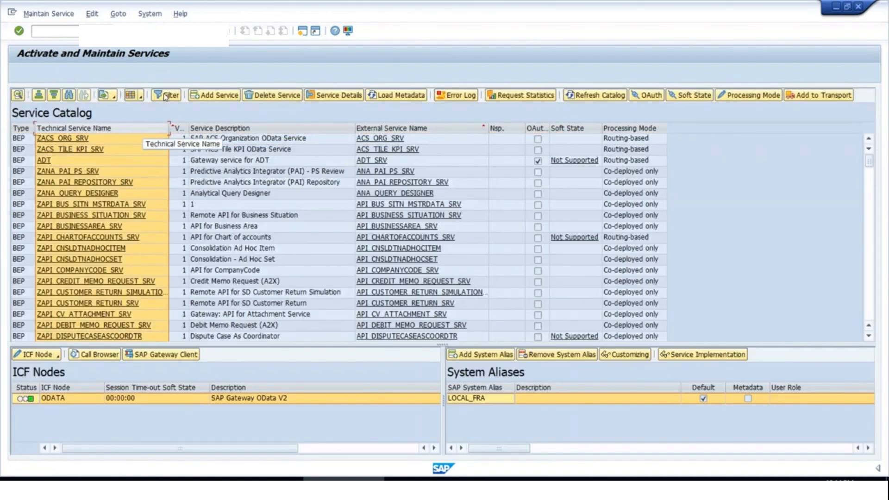
{"action": "left_click", "coordinate": [68, 95]}
{"action": "type", "text": "AP_SCHEDULE_PAYMENT_PROPOSAL"}
{"action": "key", "text": "Return"}
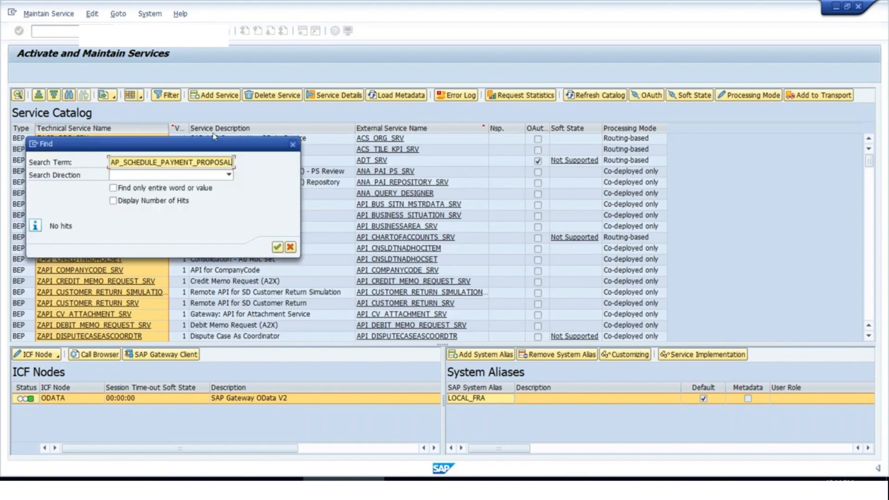
{"action": "type", "text": "F"}
{"action": "left_click_drag", "start_coordinate": [192, 163], "coordinate": [256, 161]}
{"action": "key", "text": "Right"}
{"action": "type", "text": "*"}
{"action": "key", "text": "BackSpace"}
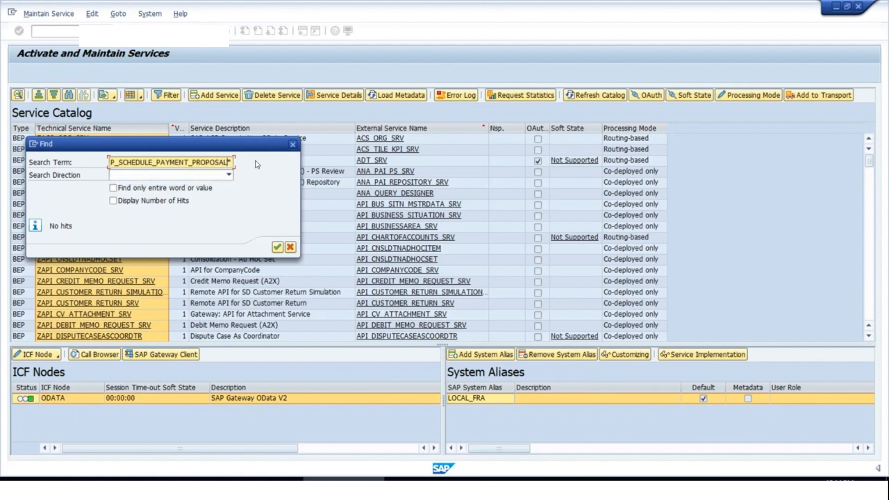
{"action": "key", "text": "Left"}
{"action": "key", "text": "Left"}
{"action": "key", "text": "Left"}
{"action": "key", "text": "Left"}
{"action": "key", "text": "Left"}
{"action": "key", "text": "Left"}
{"action": "key", "text": "Left"}
{"action": "key", "text": "Left"}
{"action": "key", "text": "Left"}
{"action": "key", "text": "Left"}
{"action": "key", "text": "Left"}
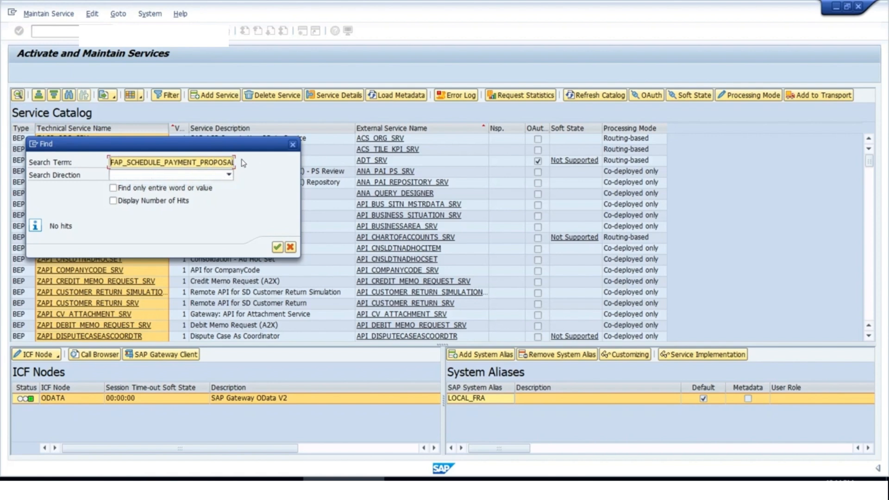
{"action": "type", "text": "*"}
{"action": "key", "text": "Return"}
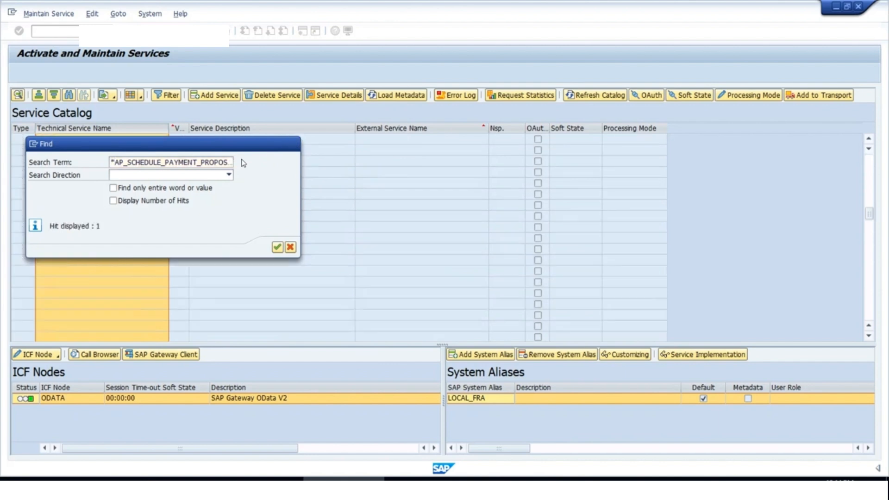
{"action": "key", "text": "Escape"}
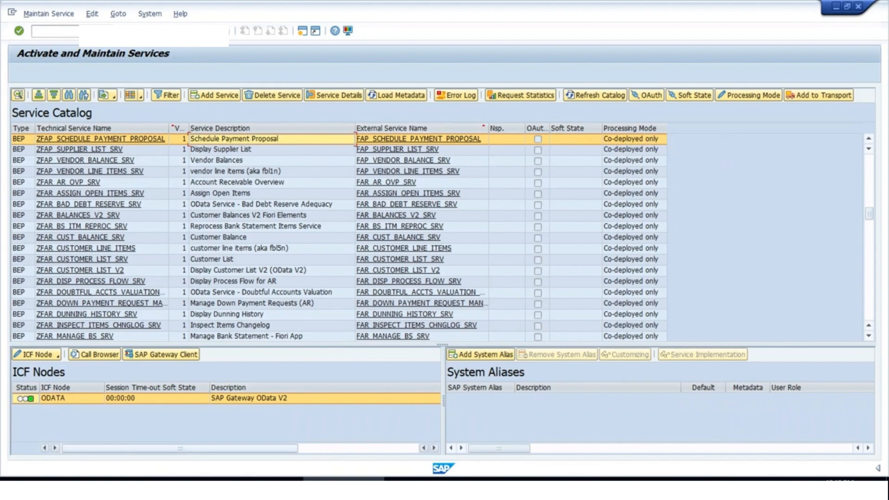
Step: Switch to the SAP Fiori Apps Reference Library and copy F0770's SAPUI5 application technical name, FIN_SCHPMTPRPSL
{"action": "mouse_move", "coordinate": [384, 488]}
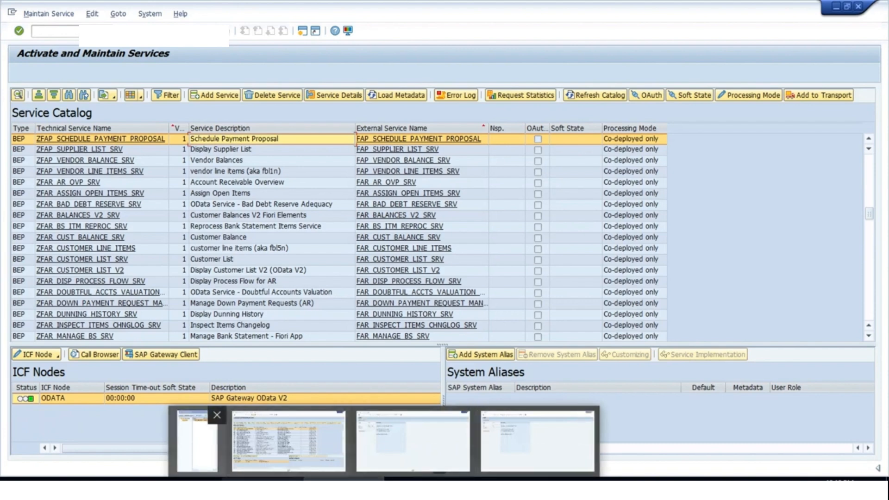
{"action": "left_click", "coordinate": [209, 445]}
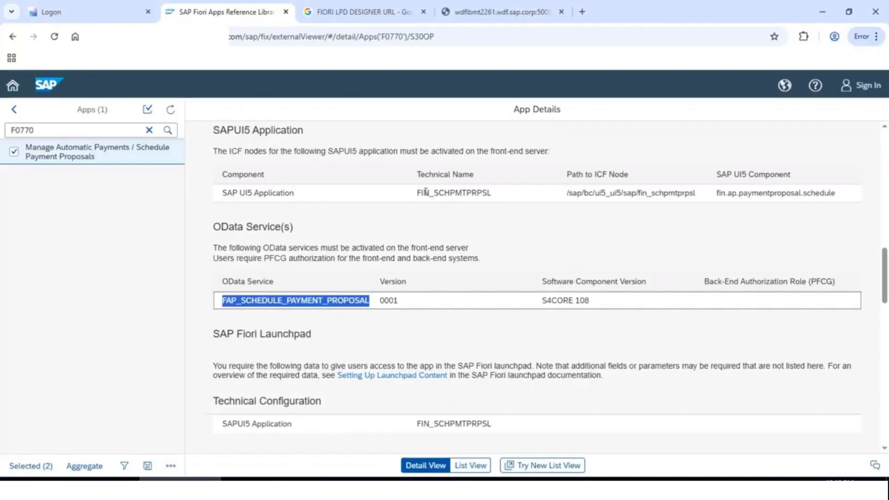
{"action": "left_click_drag", "start_coordinate": [417, 194], "coordinate": [492, 194]}
{"action": "key", "text": "ctrl+c"}
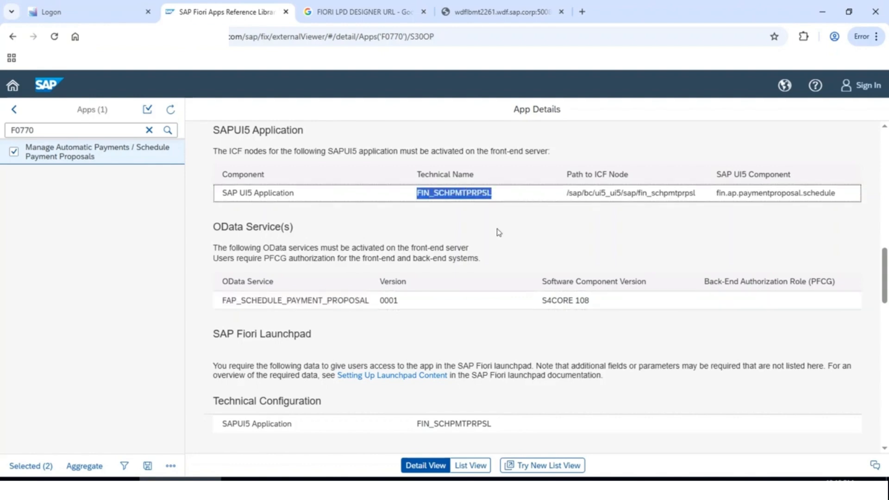
{"action": "scroll", "coordinate": [496, 232], "scroll_direction": "up", "scroll_amount": 3}
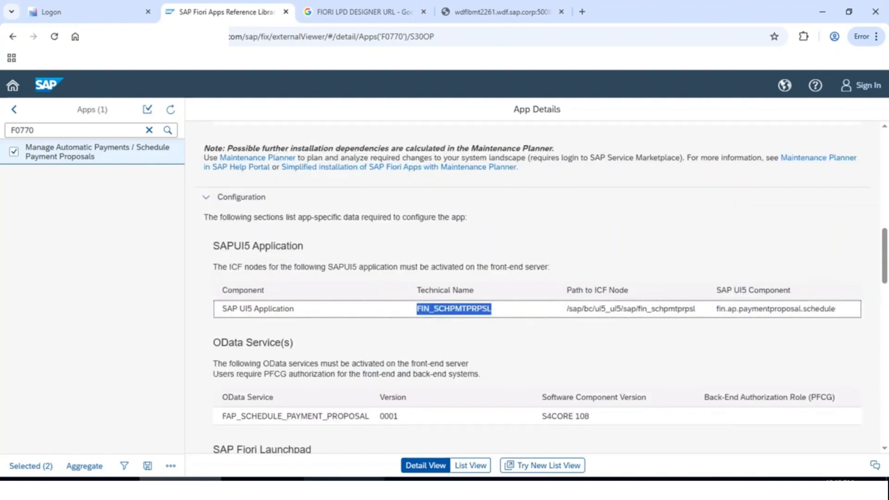
Step: Switch to SAP GUI, open the SICF transaction and list the services named FIN_SCHPMTPRPSL
{"action": "left_click", "coordinate": [344, 479]}
{"action": "left_click", "coordinate": [50, 31]}
{"action": "type", "text": "/NSICF"}
{"action": "key", "text": "Return"}
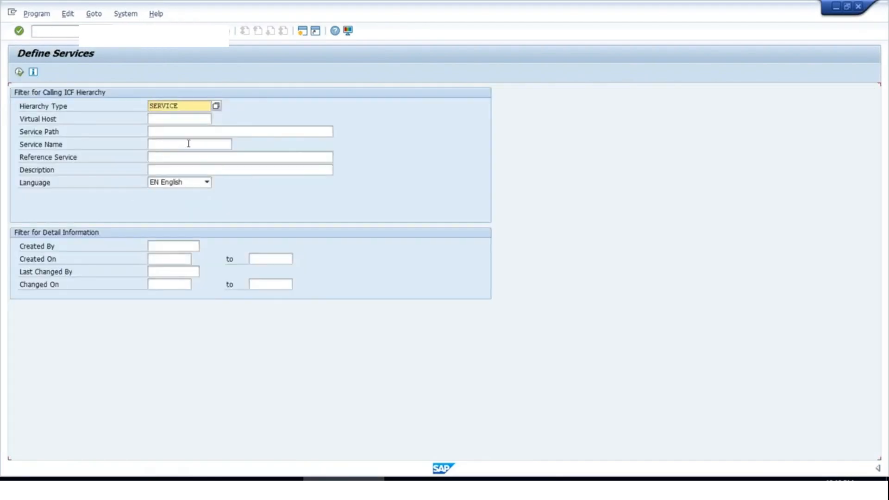
{"action": "left_click", "coordinate": [188, 144]}
{"action": "key", "text": "ctrl+v"}
{"action": "left_click", "coordinate": [18, 72]}
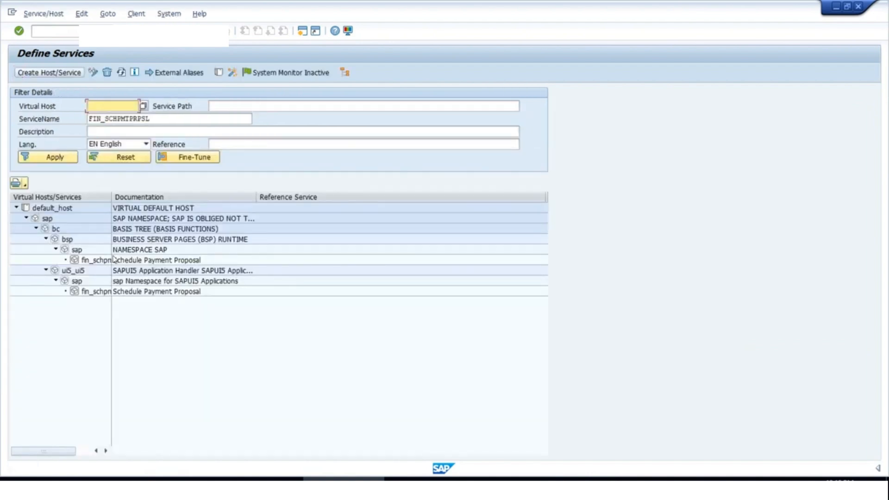
Step: Check whether the Schedule Payment Proposal service under ui5_ui5 can still be activated, and return to the service filter
{"action": "right_click", "coordinate": [86, 291]}
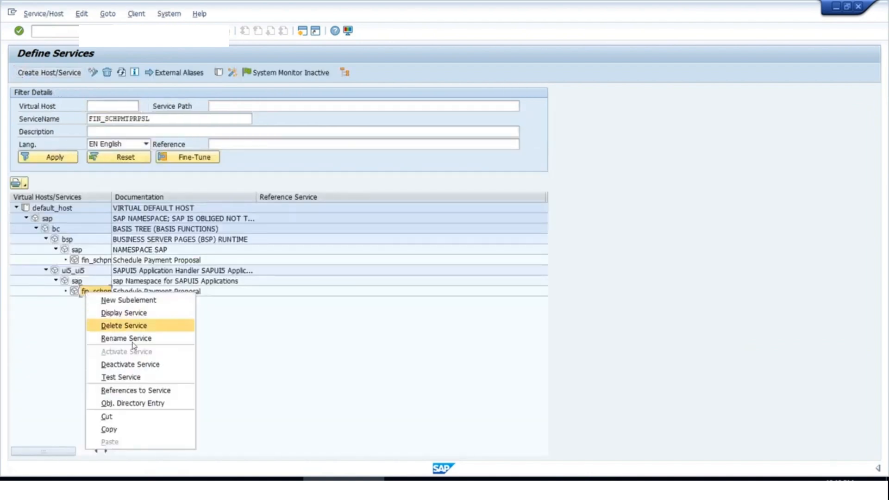
{"action": "left_click", "coordinate": [288, 259]}
{"action": "left_click", "coordinate": [73, 259]}
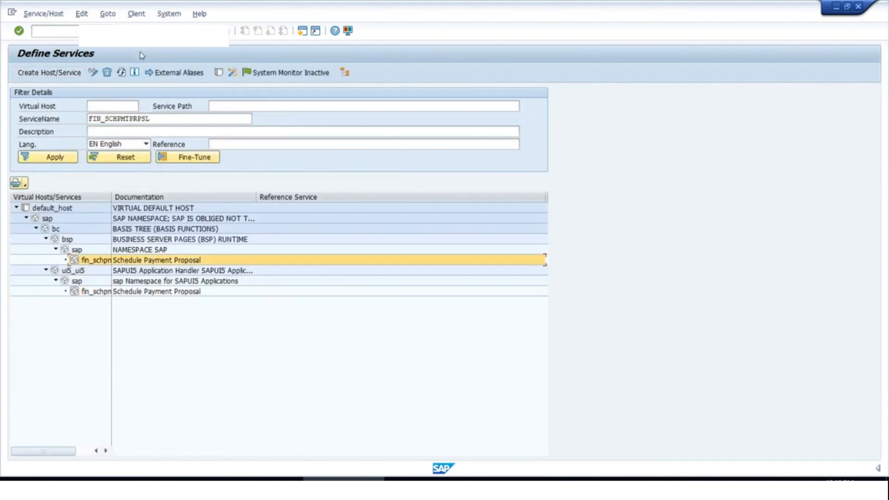
{"action": "key", "text": "F3"}
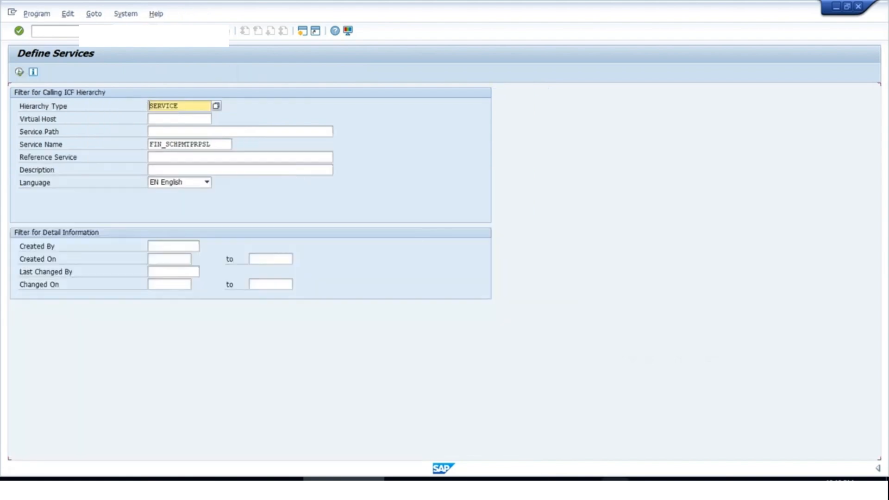
Step: Open the PFCG role maintenance transaction and create the single role ZCR_PAYMENT_APP
{"action": "left_click", "coordinate": [76, 30]}
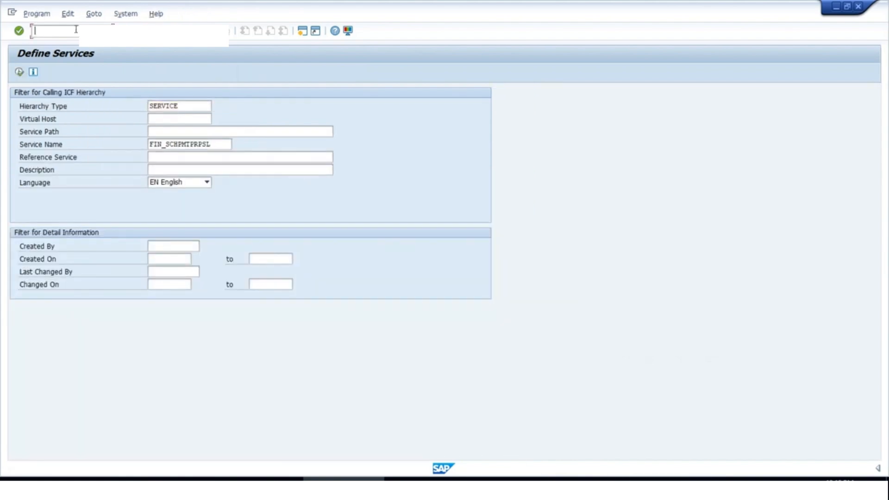
{"action": "type", "text": "/NPFCG"}
{"action": "key", "text": "Return"}
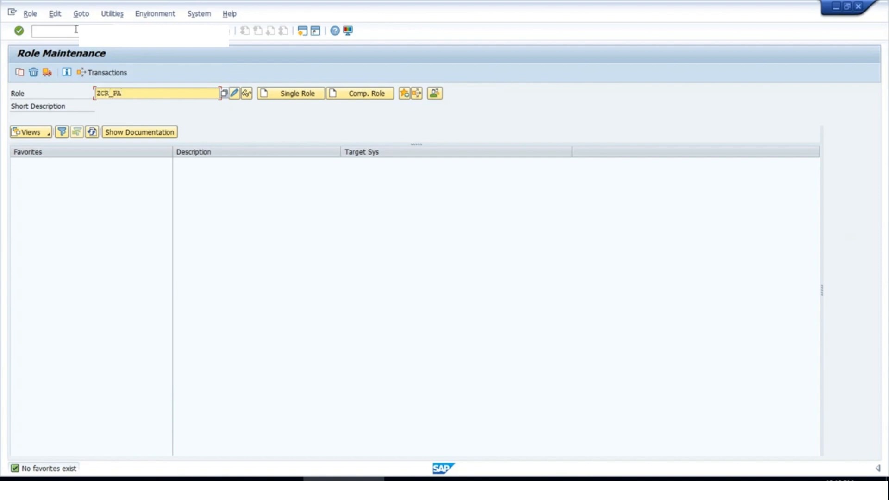
{"action": "type", "text": "NT_APP"}
{"action": "left_click", "coordinate": [278, 95]}
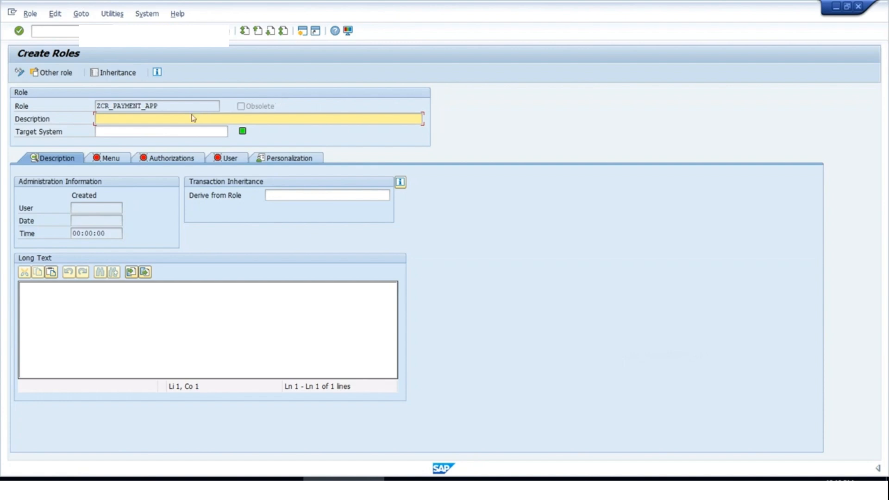
Step: Describe the new role as "Role for fiori app", save it and open its menu definition
{"action": "type", "text": "Role for floeri app"}
{"action": "key", "text": "BackSpace"}
{"action": "key", "text": "BackSpace"}
{"action": "key", "text": "BackSpace"}
{"action": "left_click", "coordinate": [154, 127]}
{"action": "left_click", "coordinate": [165, 121]}
{"action": "type", "text": "pp"}
{"action": "left_click", "coordinate": [147, 133]}
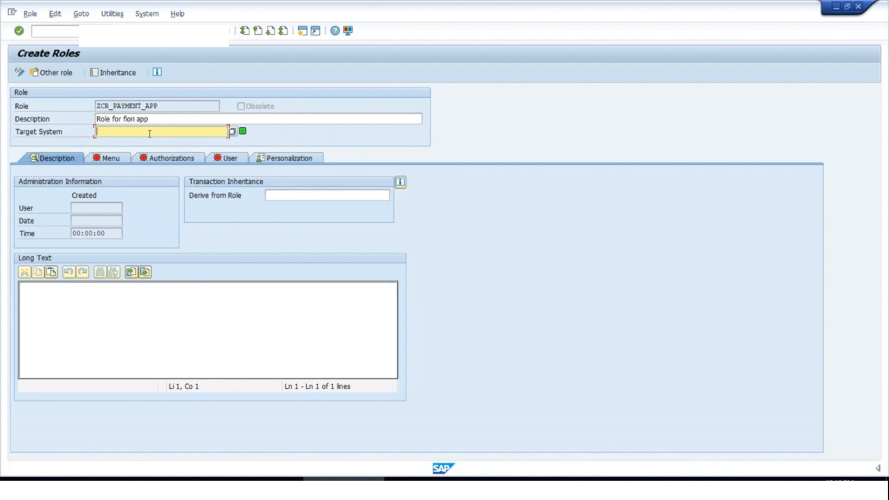
{"action": "left_click", "coordinate": [113, 160]}
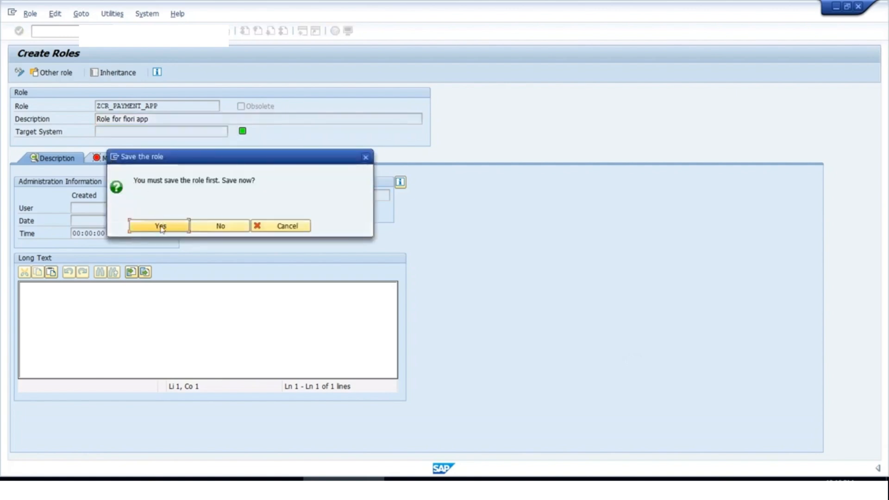
{"action": "left_click", "coordinate": [161, 226]}
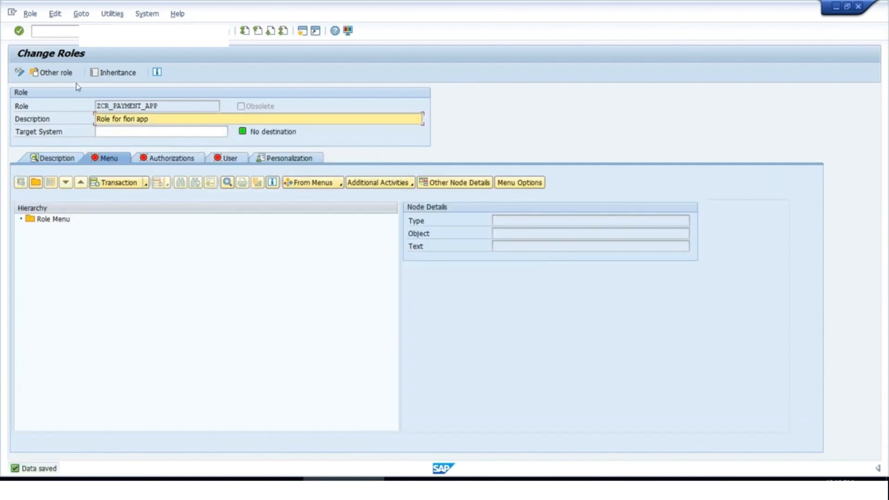
{"action": "left_click", "coordinate": [146, 182]}
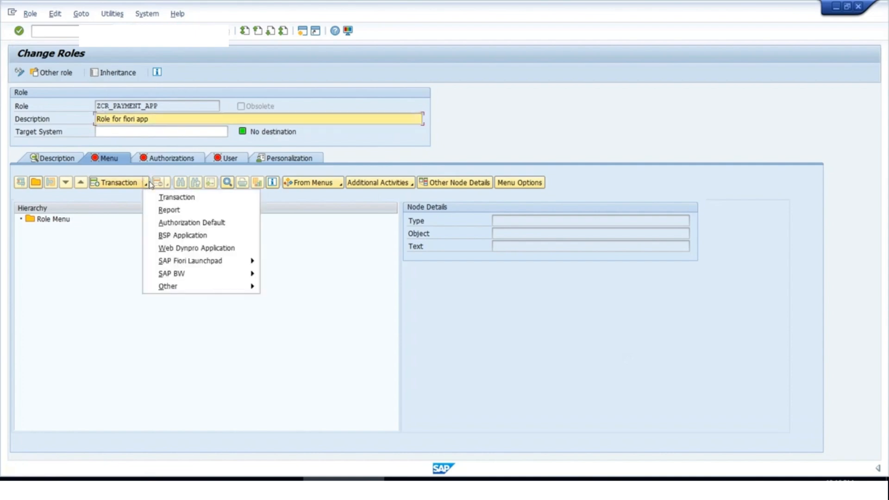
{"action": "mouse_move", "coordinate": [225, 261]}
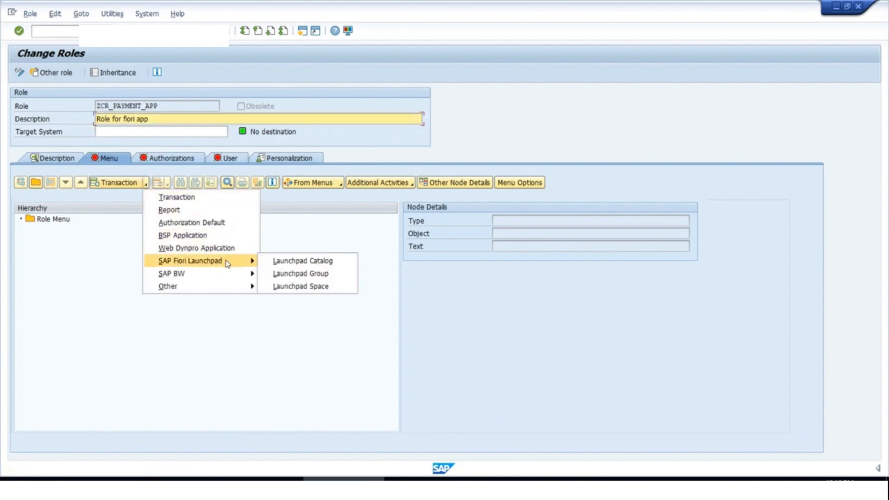
{"action": "left_click", "coordinate": [305, 262]}
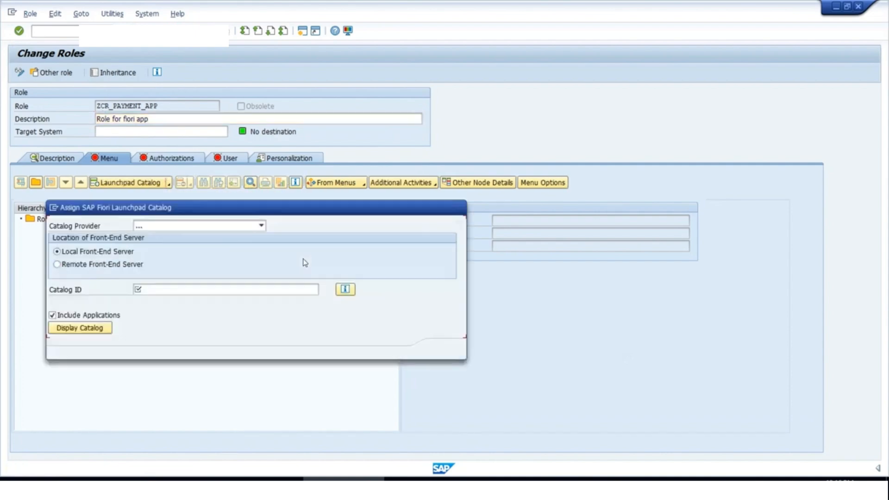
{"action": "left_click", "coordinate": [460, 209]}
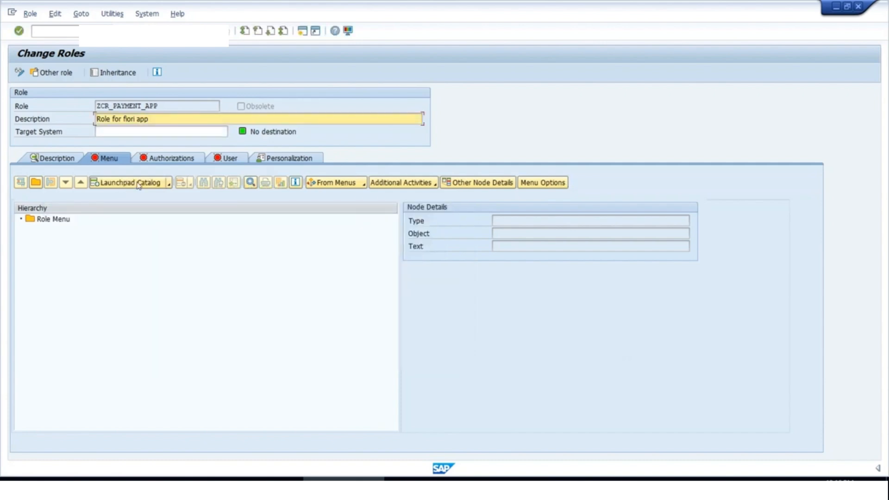
Step: Start assigning an SAP Fiori launchpad catalog from the local front-end server to the role menu
{"action": "left_click", "coordinate": [169, 184]}
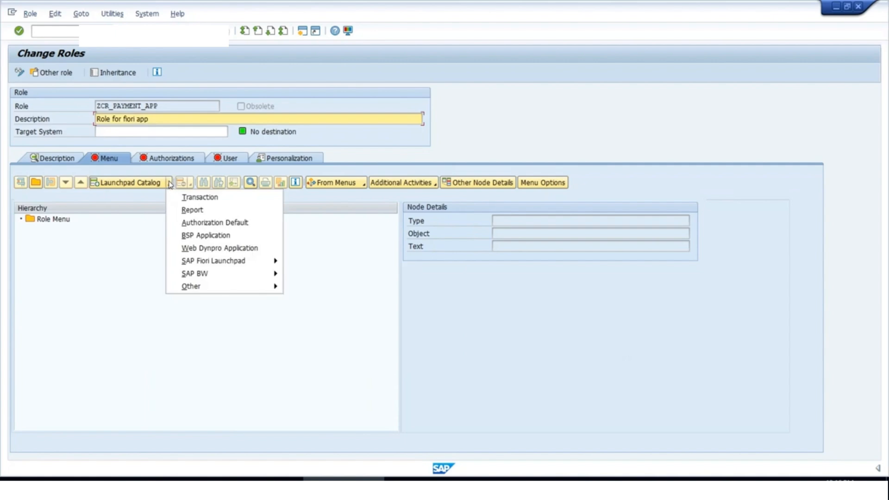
{"action": "mouse_move", "coordinate": [245, 262]}
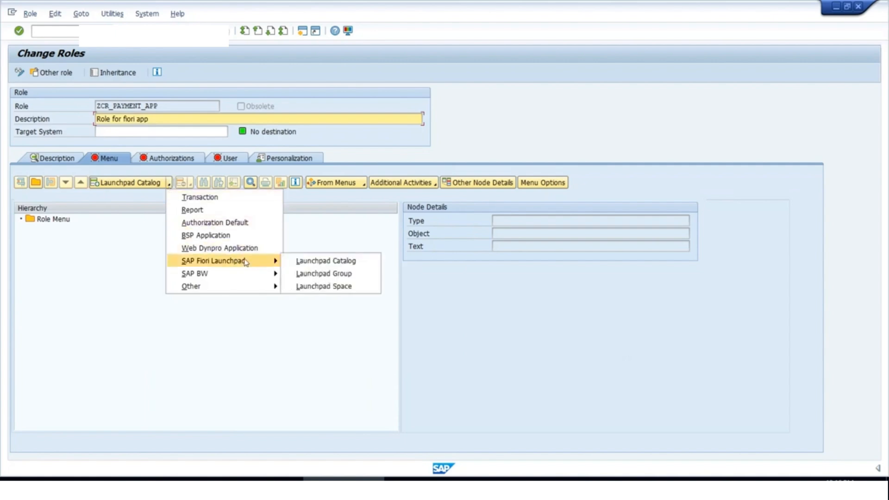
{"action": "left_click", "coordinate": [330, 262]}
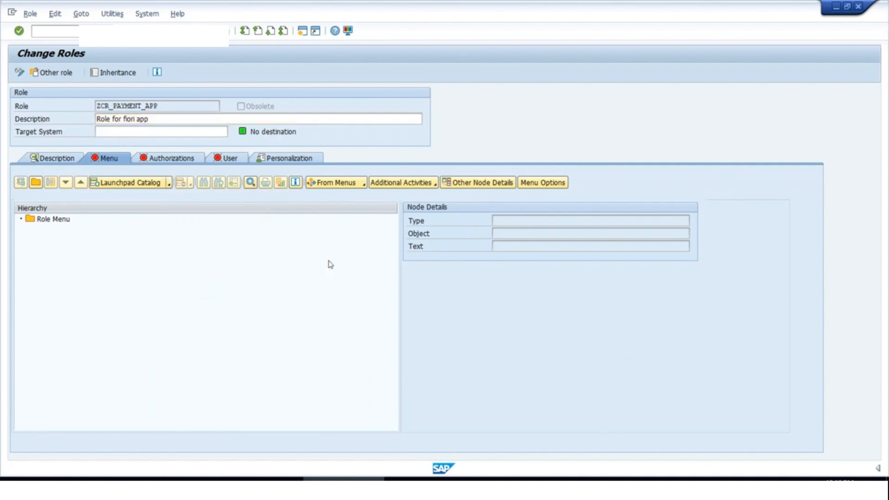
{"action": "left_click", "coordinate": [208, 291]}
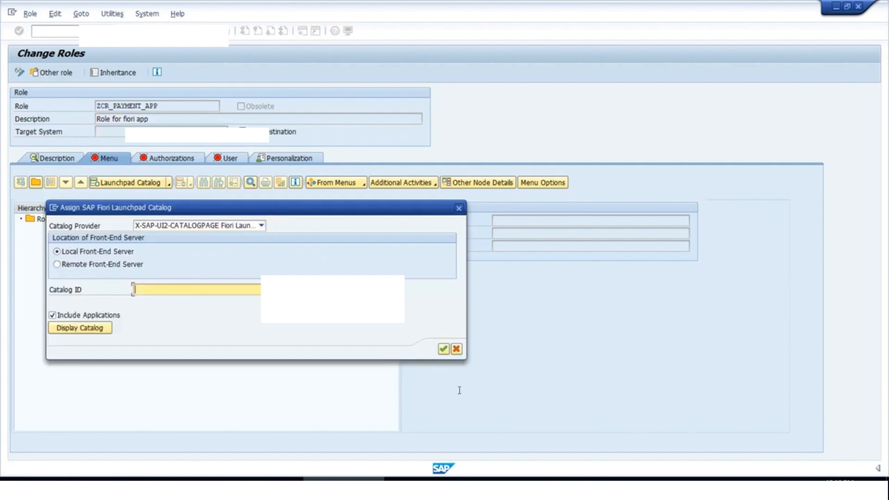
Step: Switch to the Excel sheet and copy the custom catalog ID ZTC_CUSTOM_APP listed for app F0770
{"action": "left_click", "coordinate": [751, 479]}
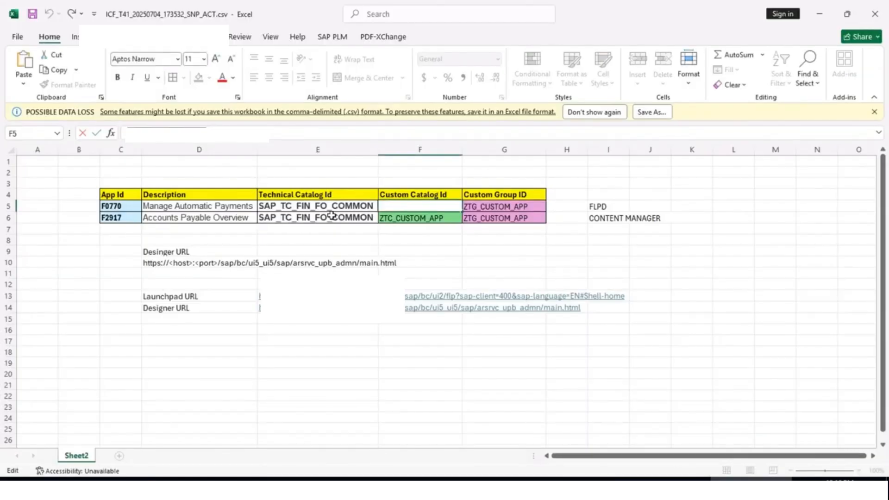
{"action": "left_click", "coordinate": [332, 215]}
{"action": "left_click", "coordinate": [409, 207]}
{"action": "left_click_drag", "start_coordinate": [225, 131], "coordinate": [78, 132]}
{"action": "key", "text": "ctrl+c"}
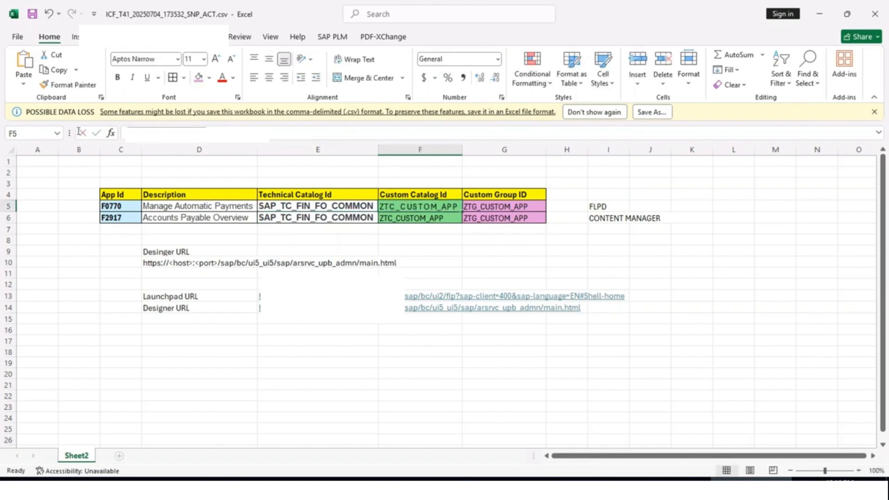
Step: Return to the SAP role and assign the launchpad catalog ZTC_CUSTOM_APP, with its applications included, to the role menu
{"action": "left_click", "coordinate": [819, 14]}
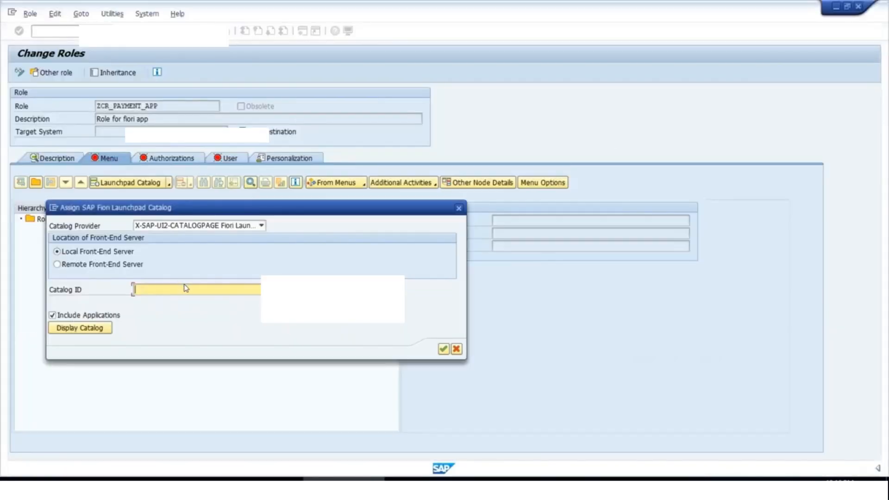
{"action": "key", "text": "ctrl+v"}
{"action": "left_click", "coordinate": [447, 350]}
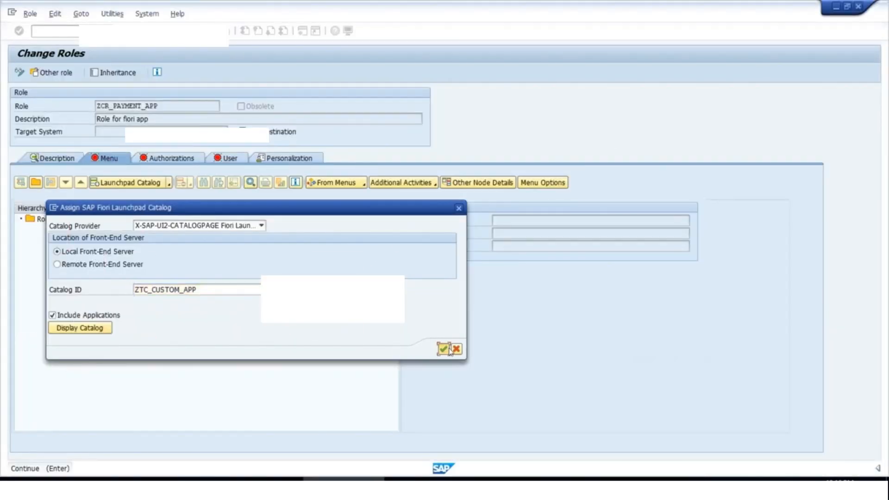
{"action": "left_click", "coordinate": [447, 348]}
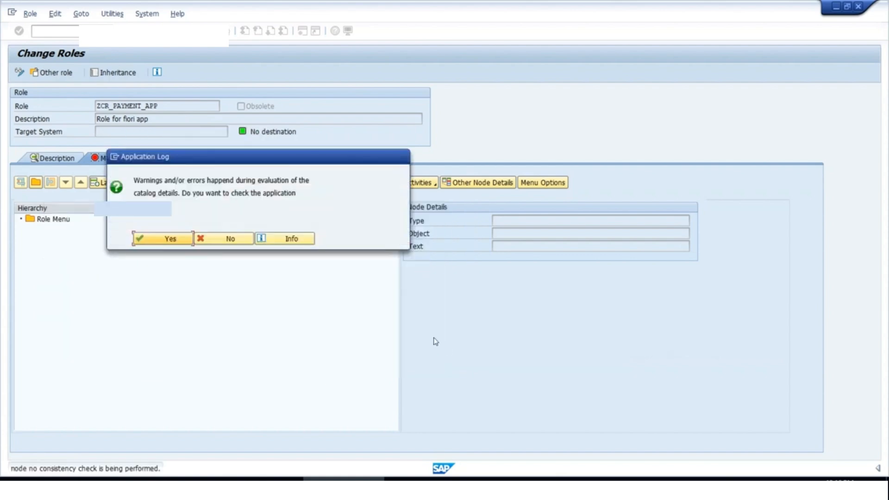
Step: Review the application log for object /UI2/BE and subobject /UI2/PFCG, and return to the role menu
{"action": "left_click", "coordinate": [171, 237]}
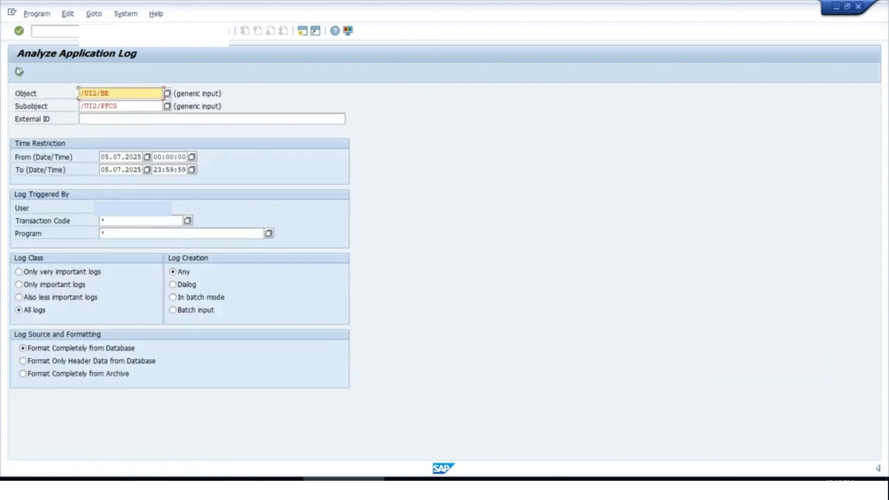
{"action": "left_click", "coordinate": [18, 71]}
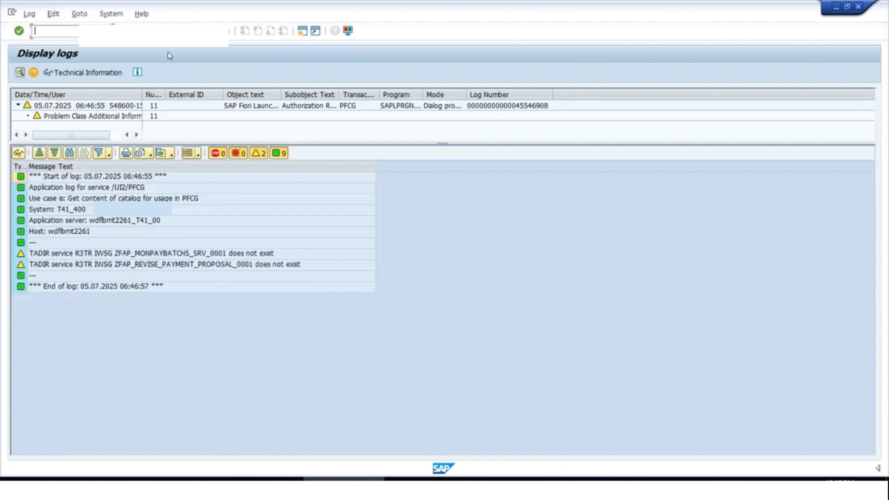
{"action": "left_click", "coordinate": [149, 24]}
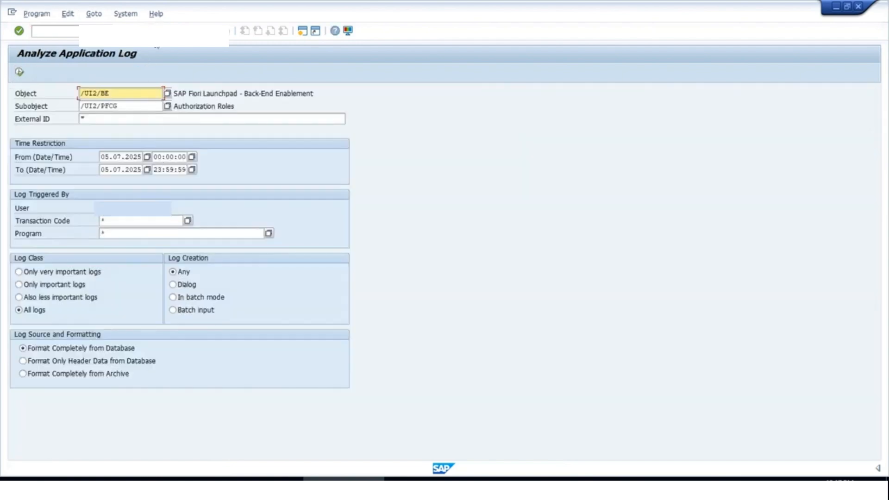
{"action": "left_click", "coordinate": [155, 31]}
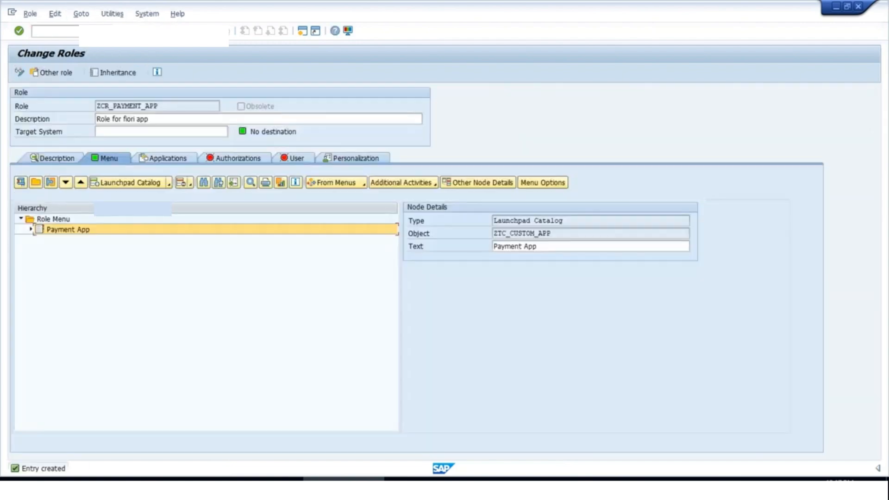
Step: Add the launchpad group ZTG_CUSTOM_APP to the role menu, copying its ID from the Custom Group ID column in the Excel sheet
{"action": "left_click", "coordinate": [169, 187]}
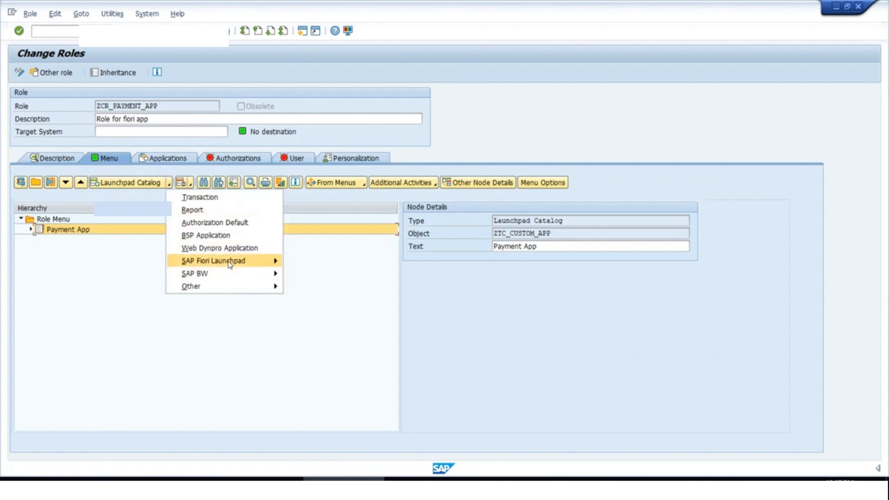
{"action": "mouse_move", "coordinate": [232, 260]}
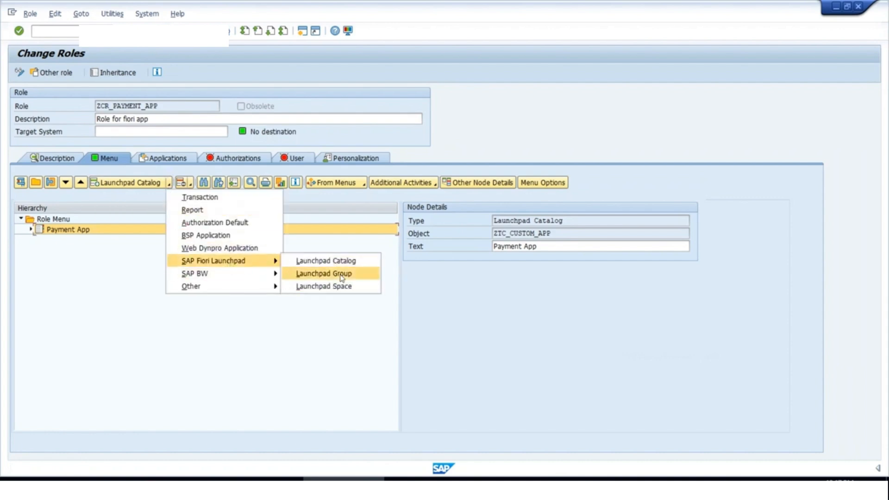
{"action": "left_click", "coordinate": [342, 277]}
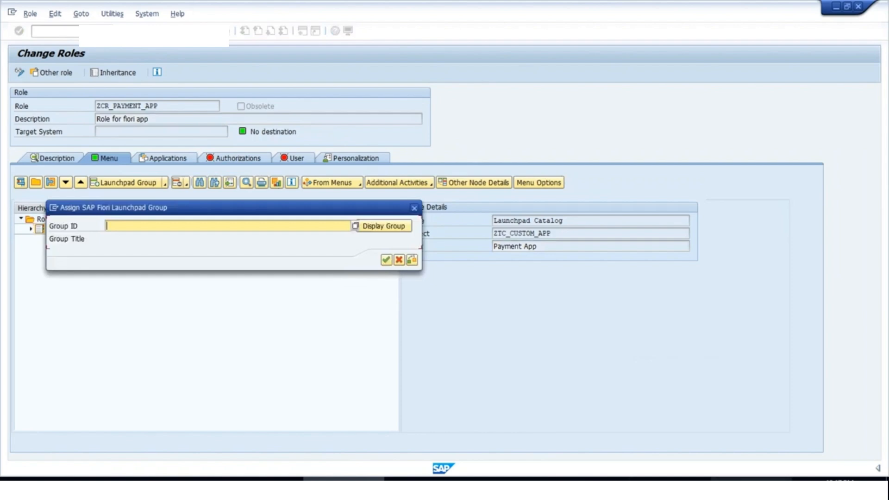
{"action": "left_click", "coordinate": [746, 486]}
{"action": "left_click", "coordinate": [434, 220]}
{"action": "key", "text": "ctrl+c"}
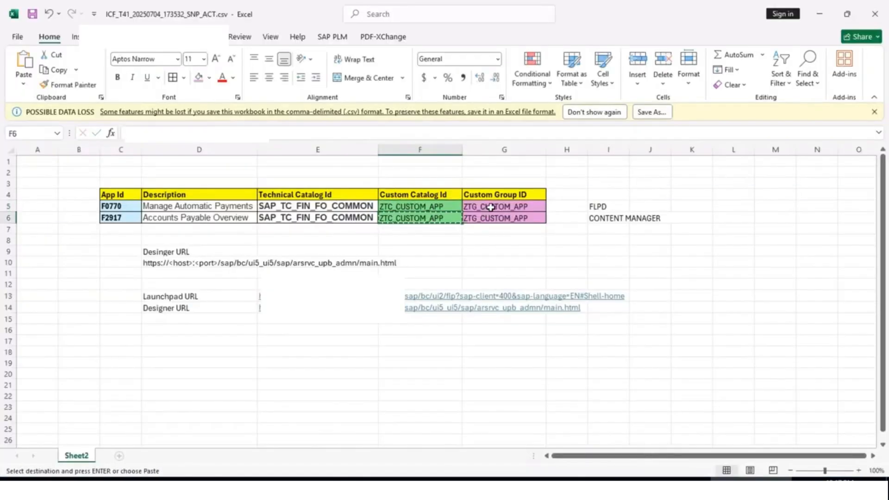
{"action": "left_click", "coordinate": [526, 210]}
{"action": "key", "text": "ctrl+c"}
{"action": "left_click", "coordinate": [820, 14]}
{"action": "key", "text": "ctrl+v"}
{"action": "left_click", "coordinate": [387, 260]}
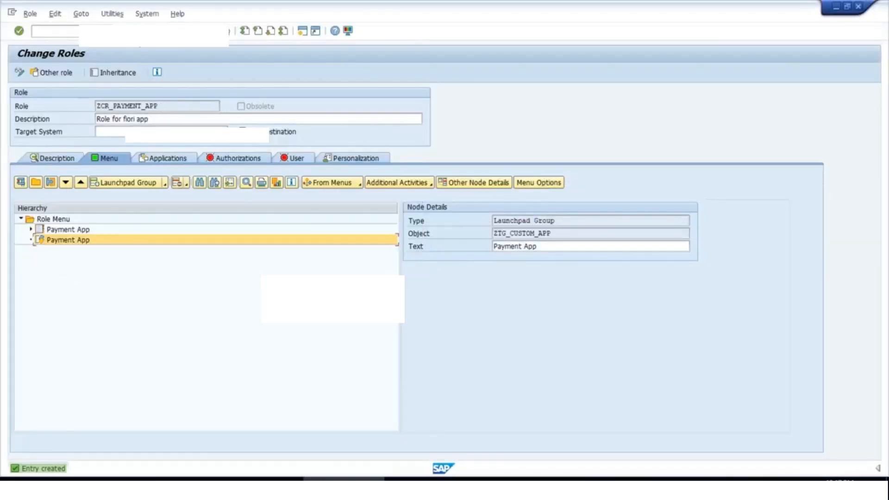
Step: Expand the Payment App catalog node to examine its IWSG and IWSV services, and save the role
{"action": "left_click", "coordinate": [30, 230]}
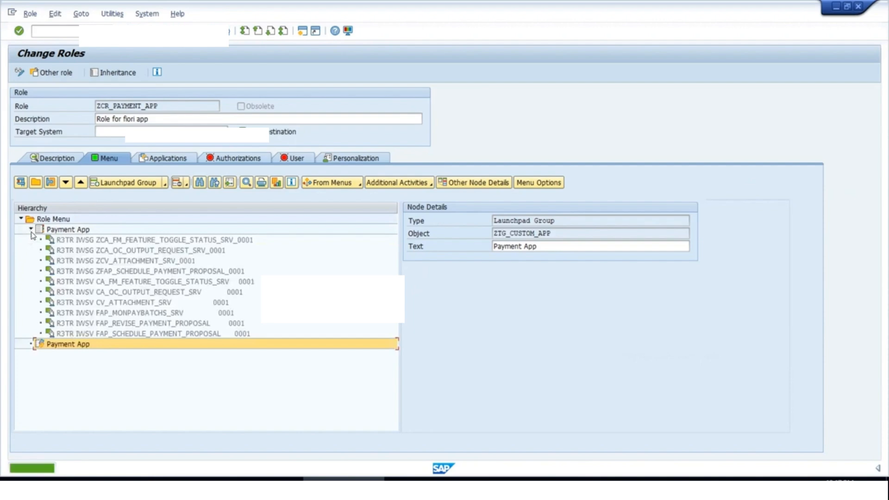
{"action": "left_click", "coordinate": [65, 231]}
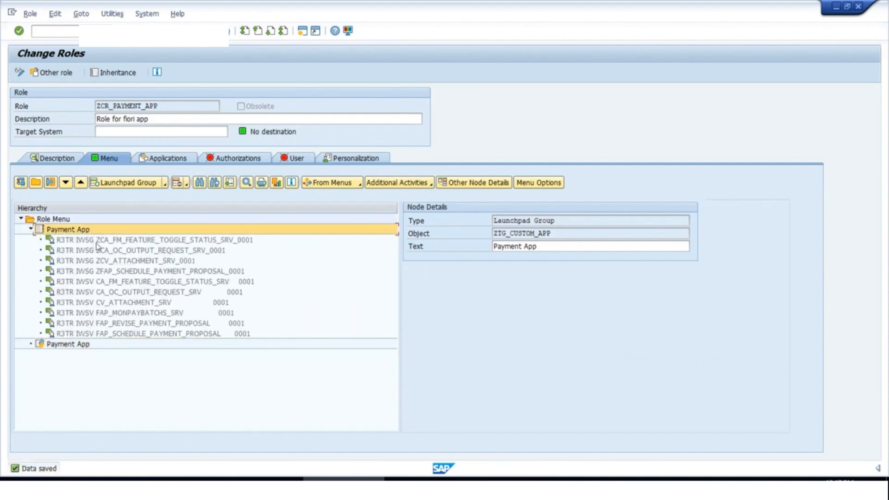
{"action": "left_click", "coordinate": [95, 241]}
{"action": "left_click", "coordinate": [99, 282]}
{"action": "left_click_drag", "start_coordinate": [108, 310], "coordinate": [108, 281]}
Step: Open the T41 logon screen, return to the role's user assignments and enter the user ID there
{"action": "left_click", "coordinate": [284, 159]}
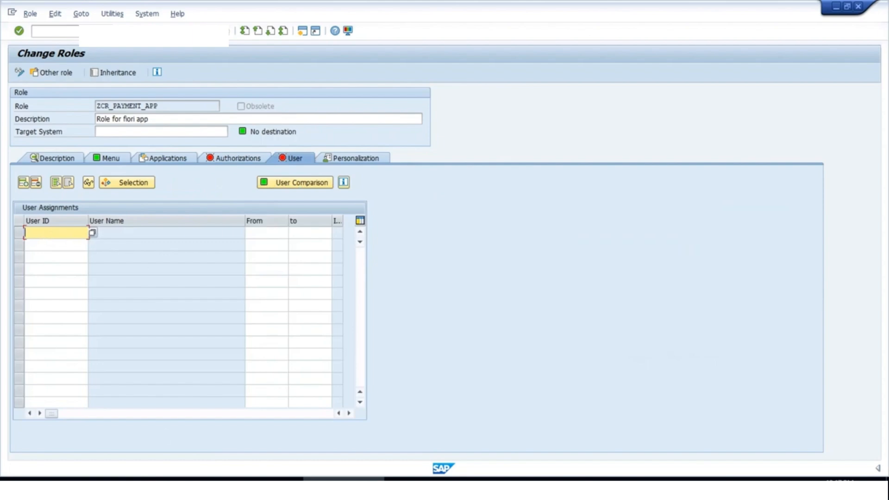
{"action": "left_click", "coordinate": [246, 485]}
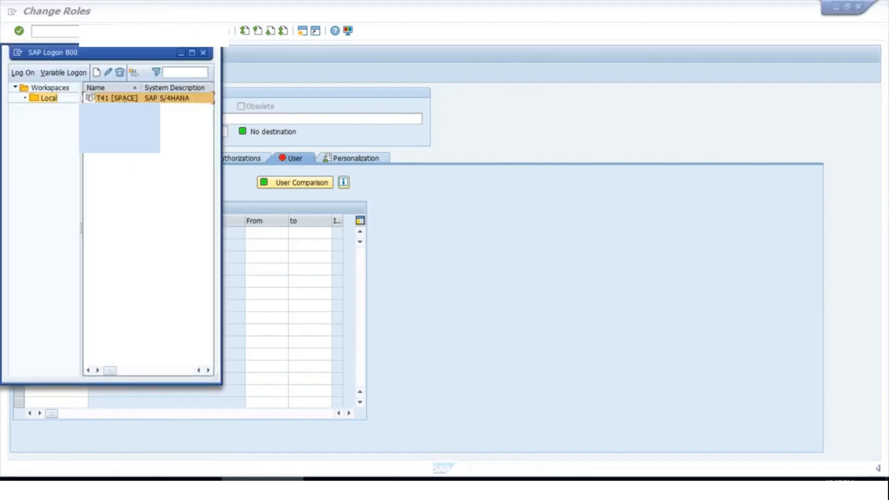
{"action": "double_click", "coordinate": [124, 98]}
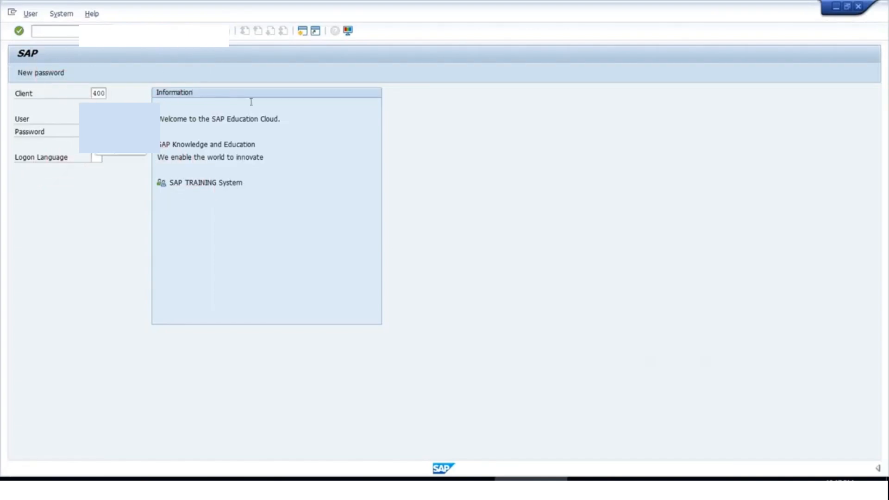
{"action": "left_click", "coordinate": [836, 7]}
{"action": "left_click", "coordinate": [429, 222]}
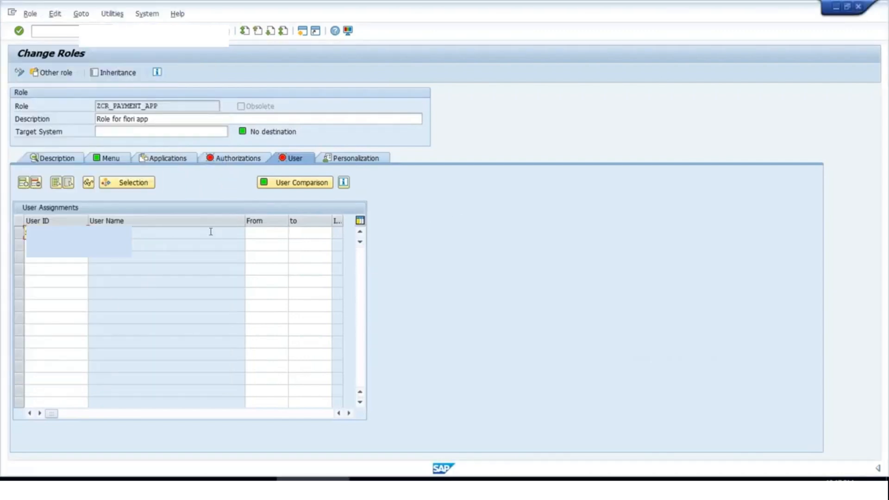
{"action": "key", "text": "Return"}
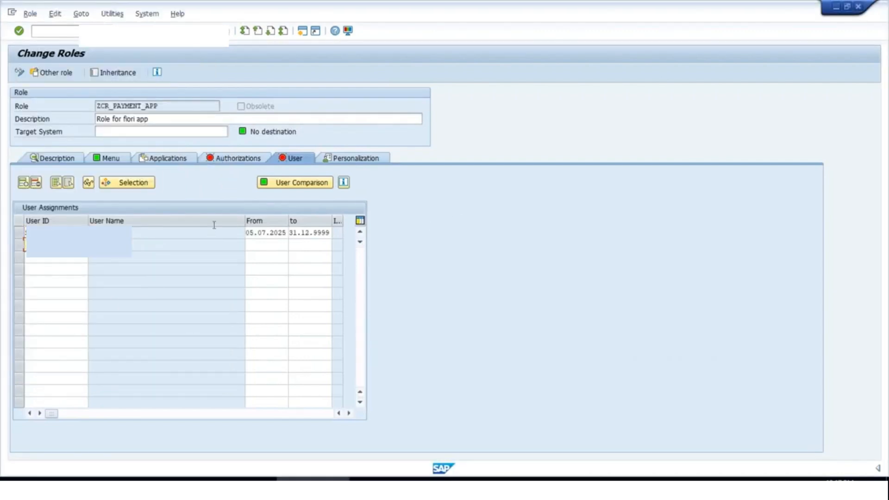
Step: Start the user comparison for the role, accept saving the role data, close the comparison and save again
{"action": "left_click", "coordinate": [288, 185]}
{"action": "left_click", "coordinate": [168, 226]}
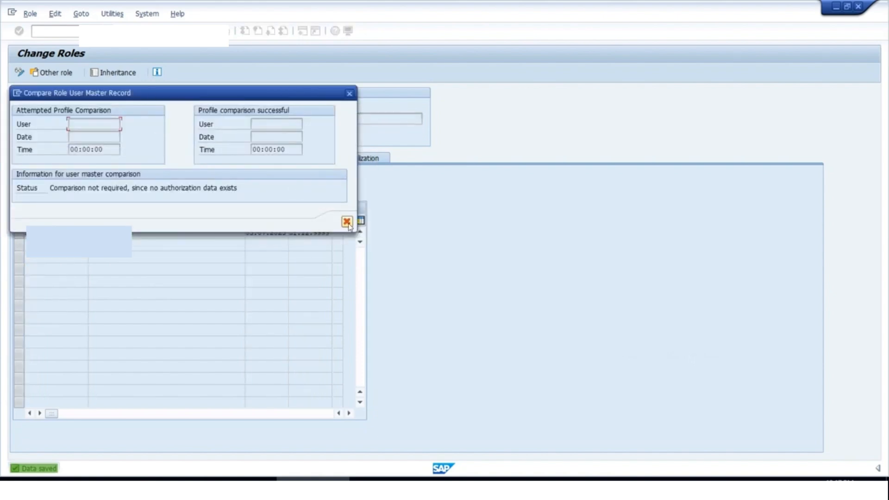
{"action": "left_click", "coordinate": [347, 222]}
{"action": "left_click", "coordinate": [134, 24]}
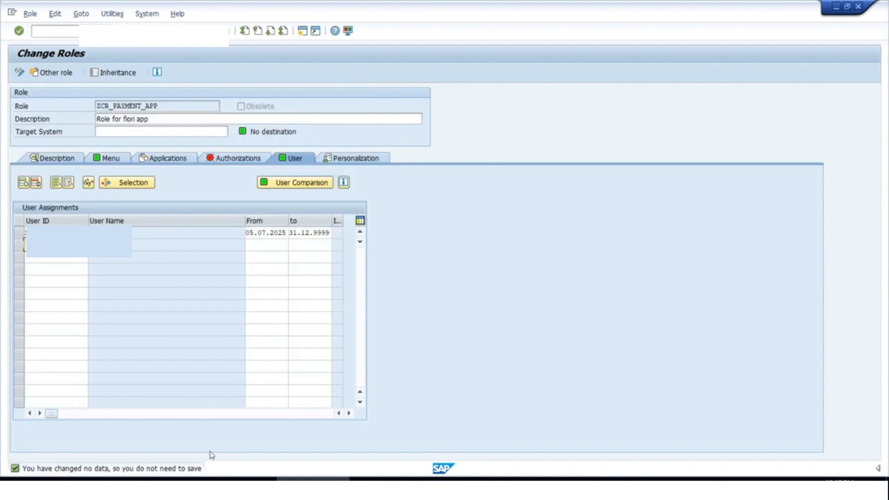
Step: Switch to the browser's Fiori launchpad logon page and log on with the user ID and account password
{"action": "left_click", "coordinate": [190, 479]}
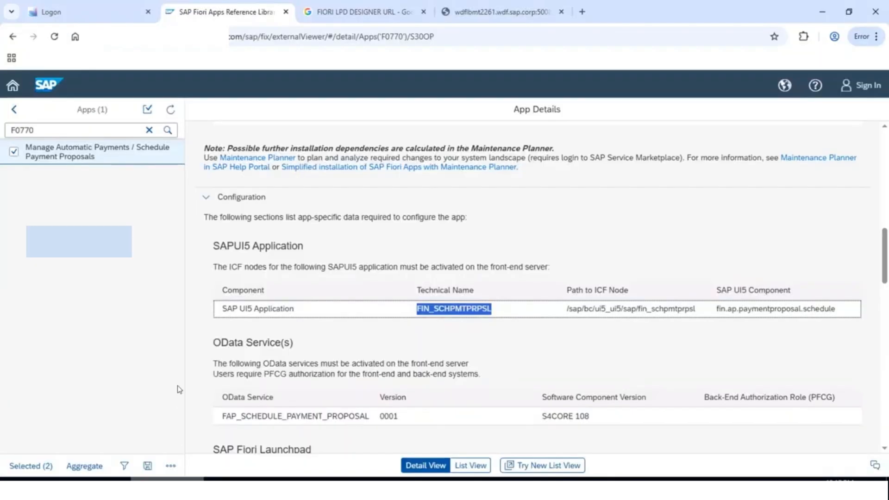
{"action": "left_click", "coordinate": [102, 20]}
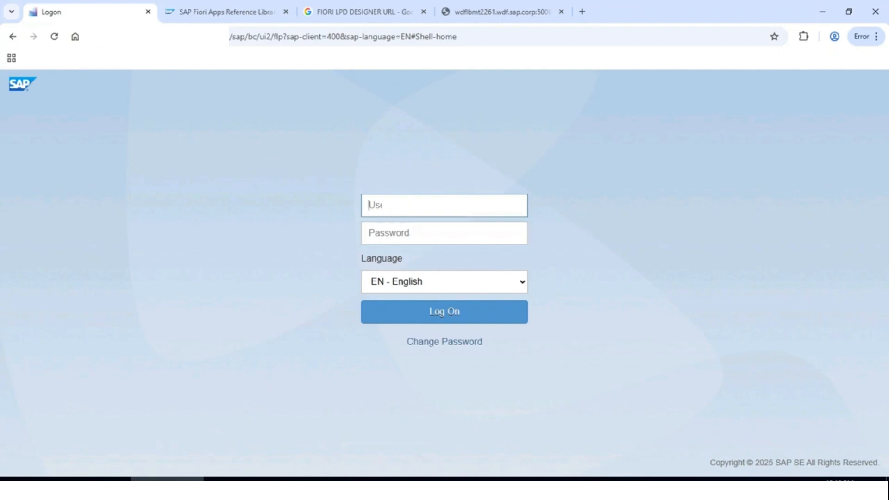
{"action": "type", "text": "S48"}
{"action": "left_click", "coordinate": [404, 230]}
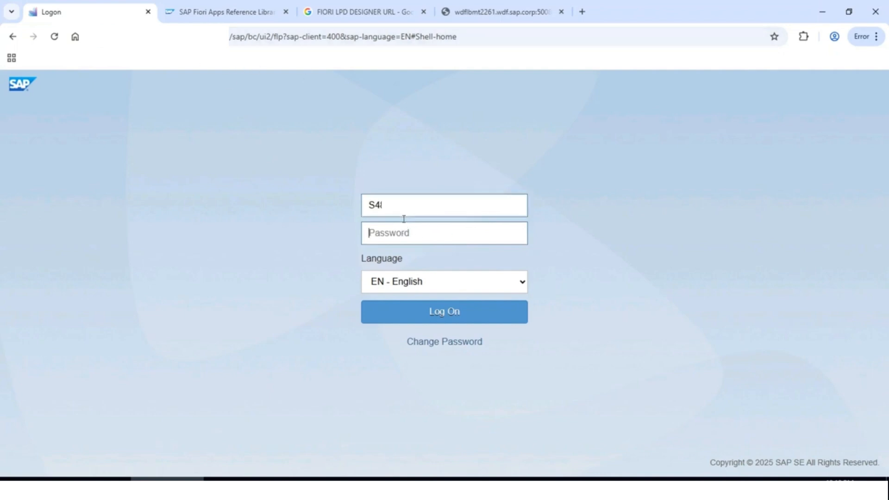
{"action": "type", "text": "••"}
{"action": "key", "text": "BackSpace"}
{"action": "key", "text": "BackSpace"}
{"action": "type", "text": "•"}
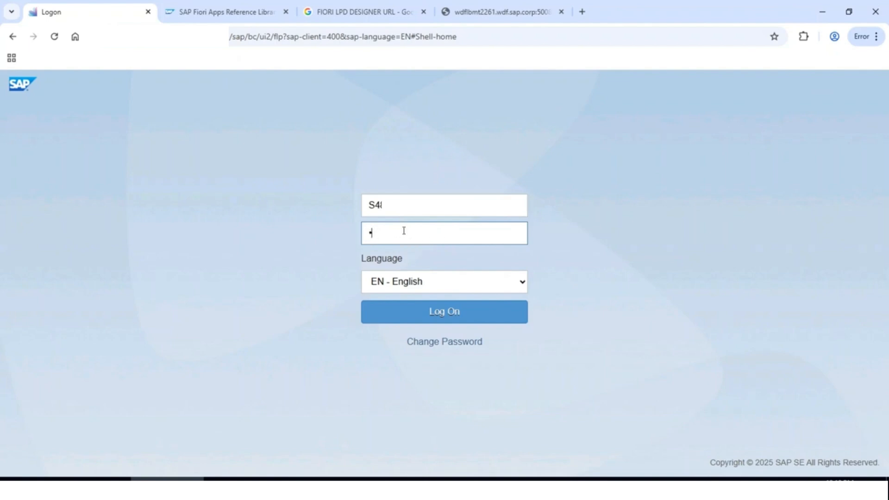
{"action": "type", "text": "•••••••"}
{"action": "key", "text": "Return"}
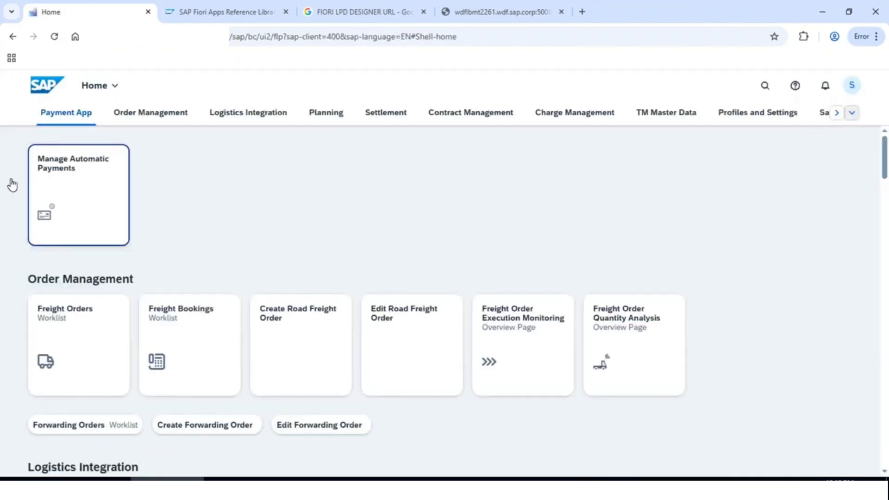
Step: Go to the Payment App group on the launchpad home page and open the Manage Automatic Payments app
{"action": "left_click", "coordinate": [852, 112]}
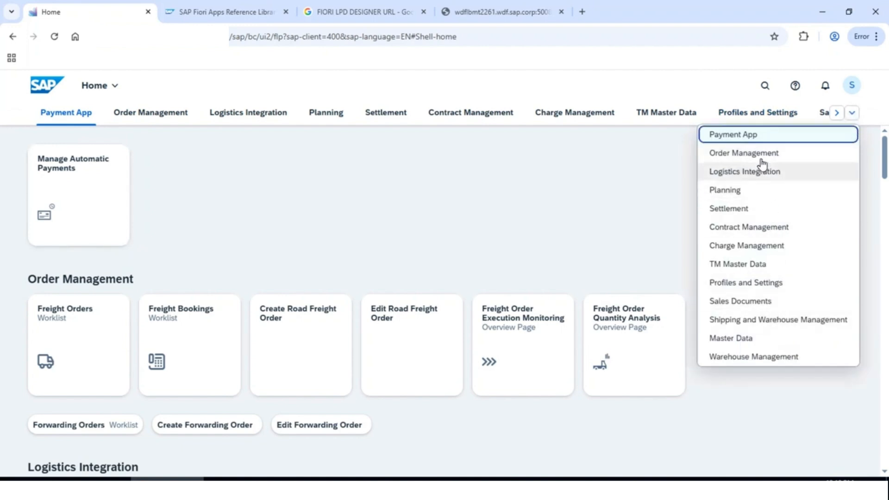
{"action": "left_click", "coordinate": [731, 135]}
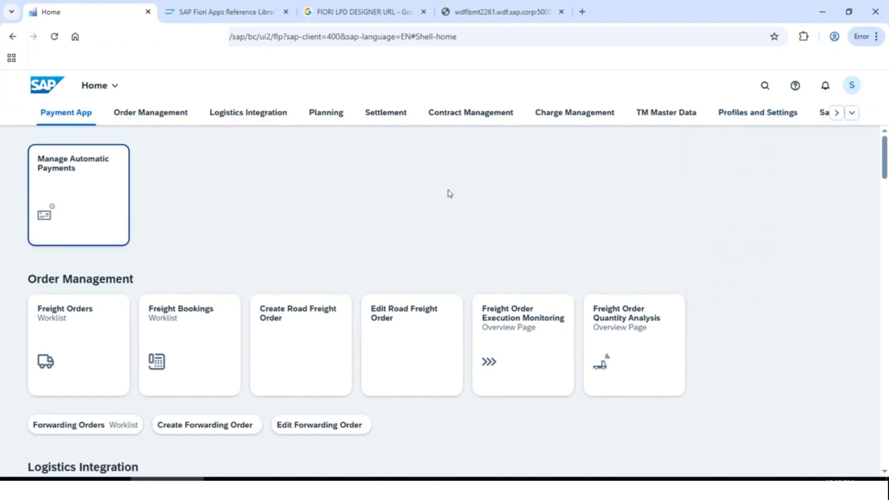
{"action": "left_click", "coordinate": [76, 196]}
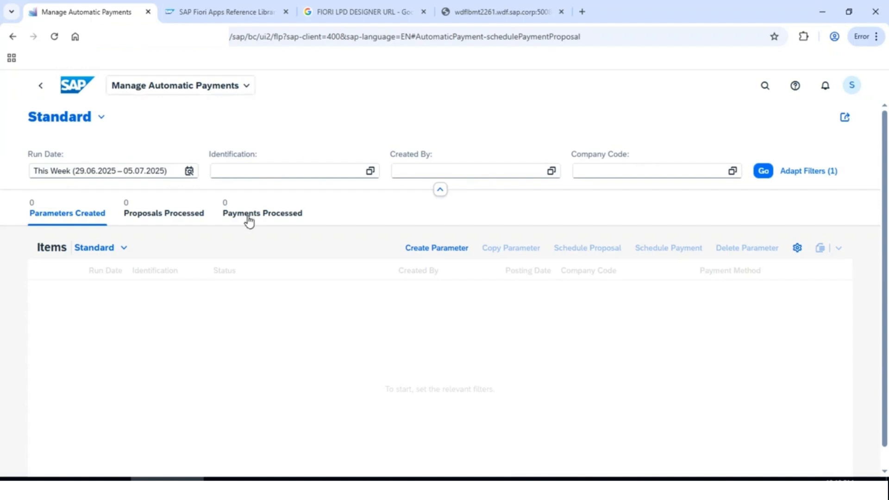
Step: List this week's payment runs, check the processed payments and created parameters views, and return to the launchpad home page
{"action": "left_click", "coordinate": [764, 172]}
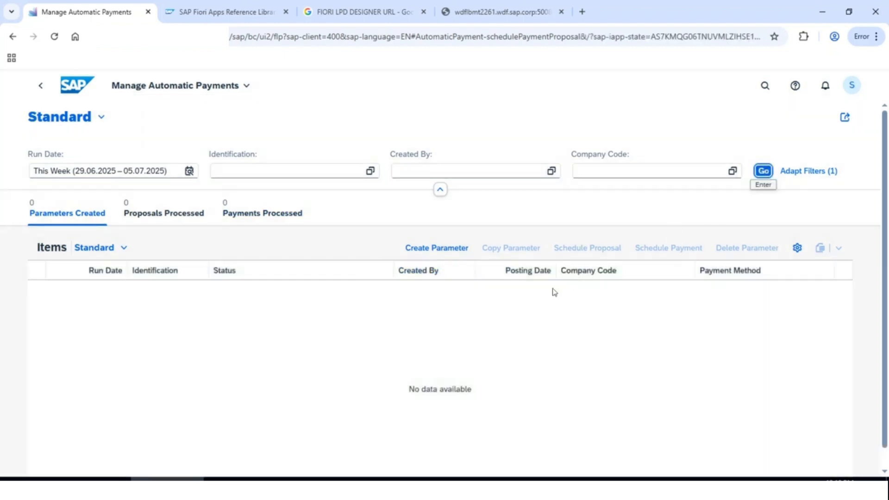
{"action": "scroll", "coordinate": [483, 322], "scroll_direction": "down", "scroll_amount": 1}
{"action": "scroll", "coordinate": [278, 287], "scroll_direction": "up", "scroll_amount": 1}
{"action": "left_click", "coordinate": [140, 218]}
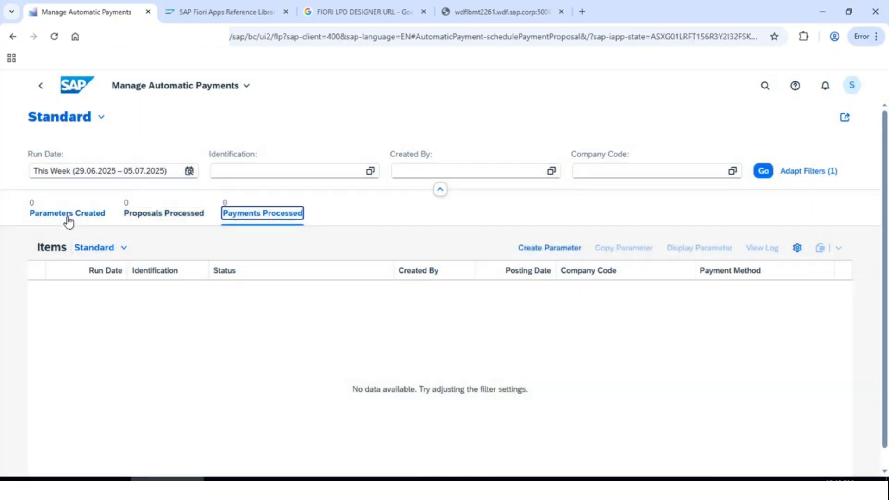
{"action": "left_click", "coordinate": [67, 221]}
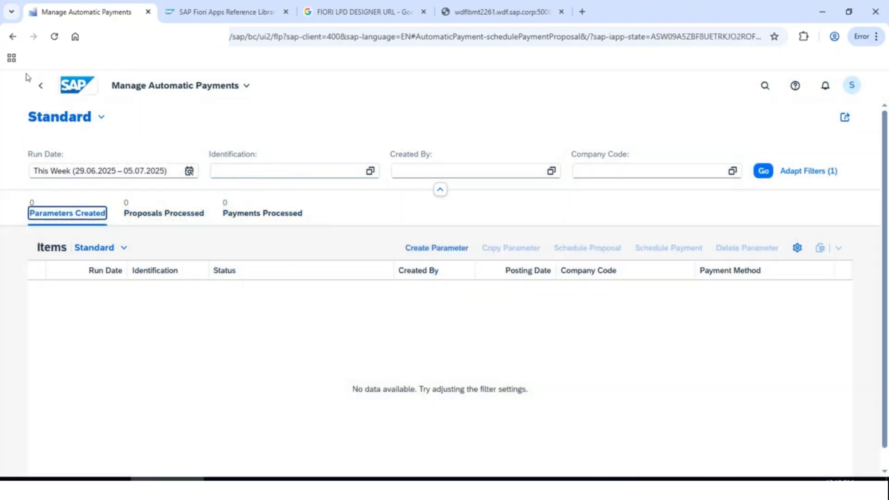
{"action": "left_click", "coordinate": [40, 86]}
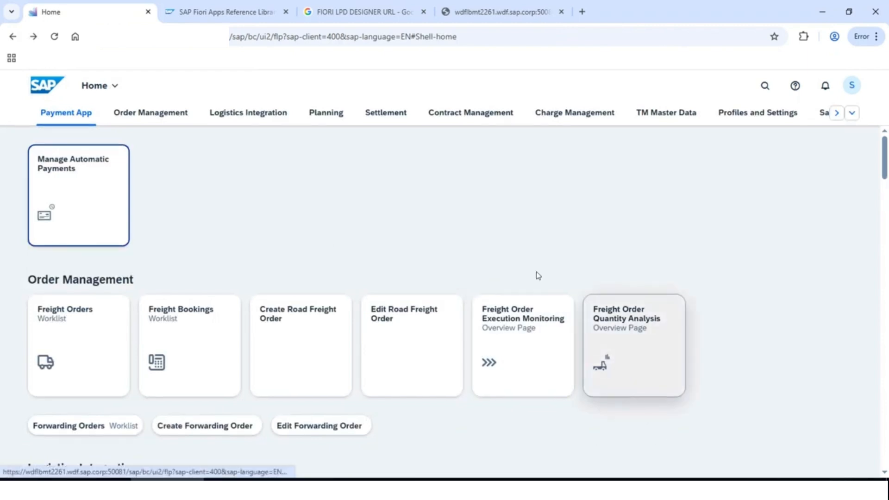
{"action": "key", "text": "alt"}
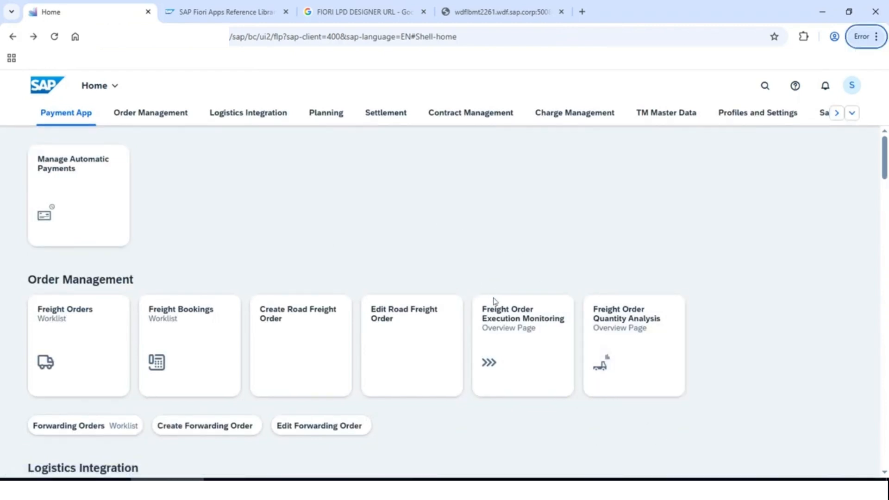